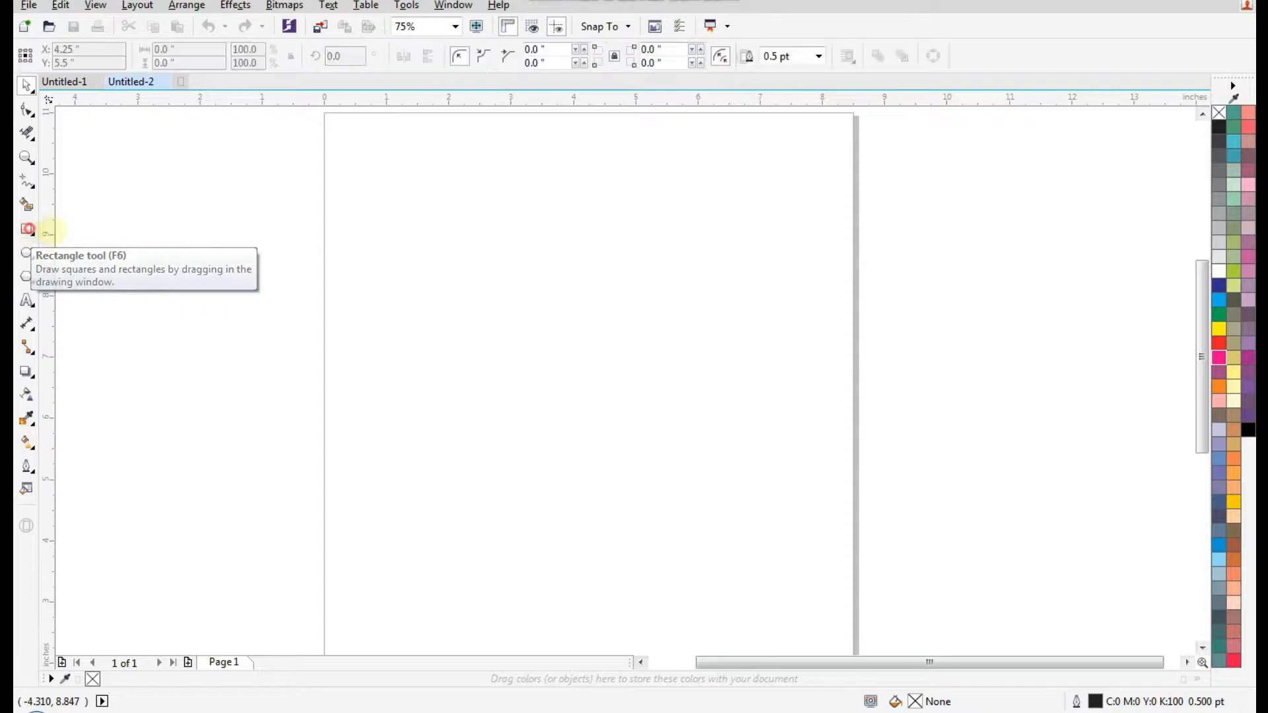
# - Draw an upright rectangle about 1.22 × 3.74 in and a circle about 2.59 in wide overlapping its upper end, with left edges aligned
pyautogui.moveTo(462, 280); pyautogui.dragTo(536, 509)
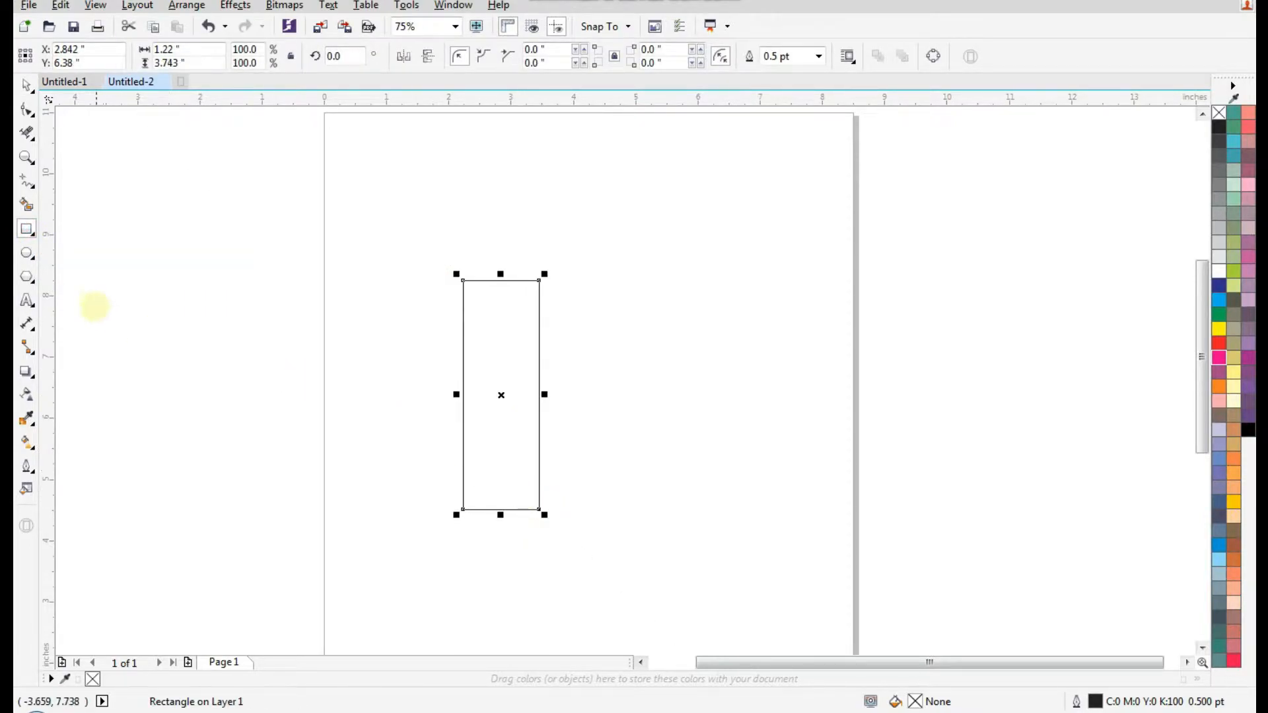
pyautogui.click(26, 253)
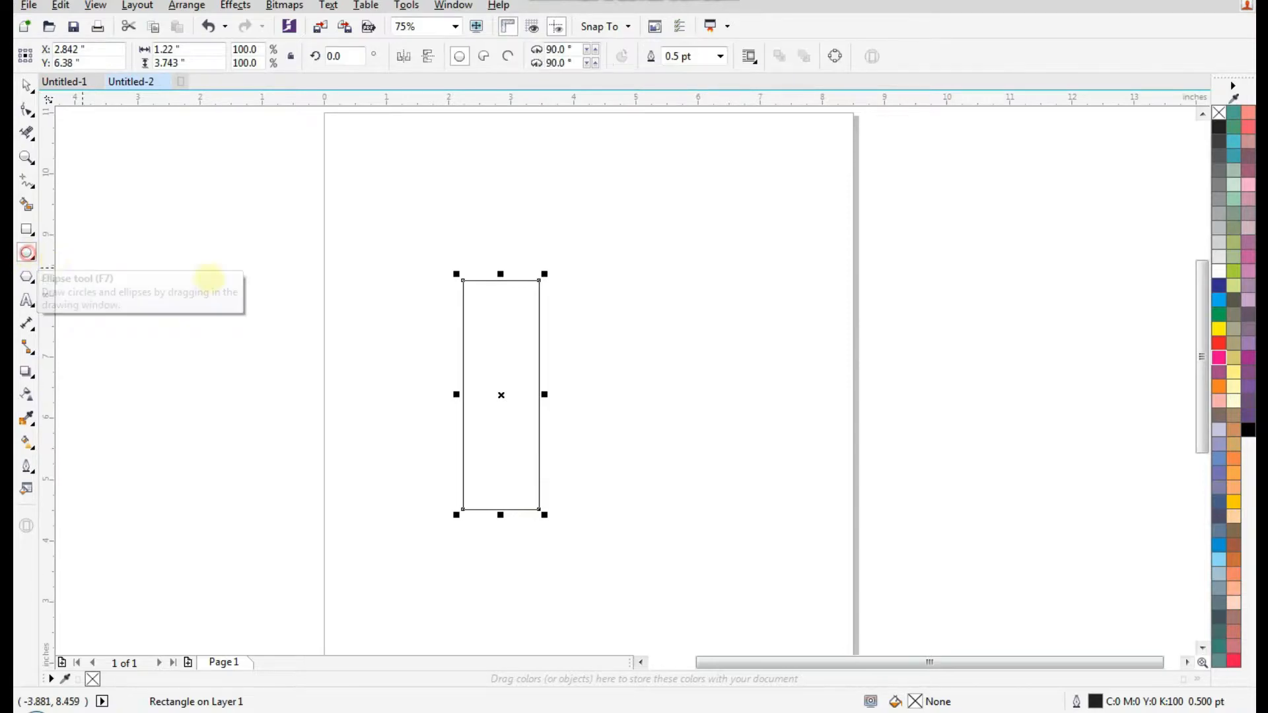
pyautogui.moveTo(463, 236); pyautogui.dragTo(553, 395)
# - Move the circle straight up so its centre sits near the level of the rectangle's upper edge
pyautogui.click(27, 84)
pyautogui.moveTo(380, 411); pyautogui.dragTo(669, 234)
pyautogui.moveTo(724, 336); pyautogui.dragTo(730, 258)
pyautogui.scroll(-2, 520, 402)
pyautogui.click(739, 433)
pyautogui.scroll(-2, 547, 324)
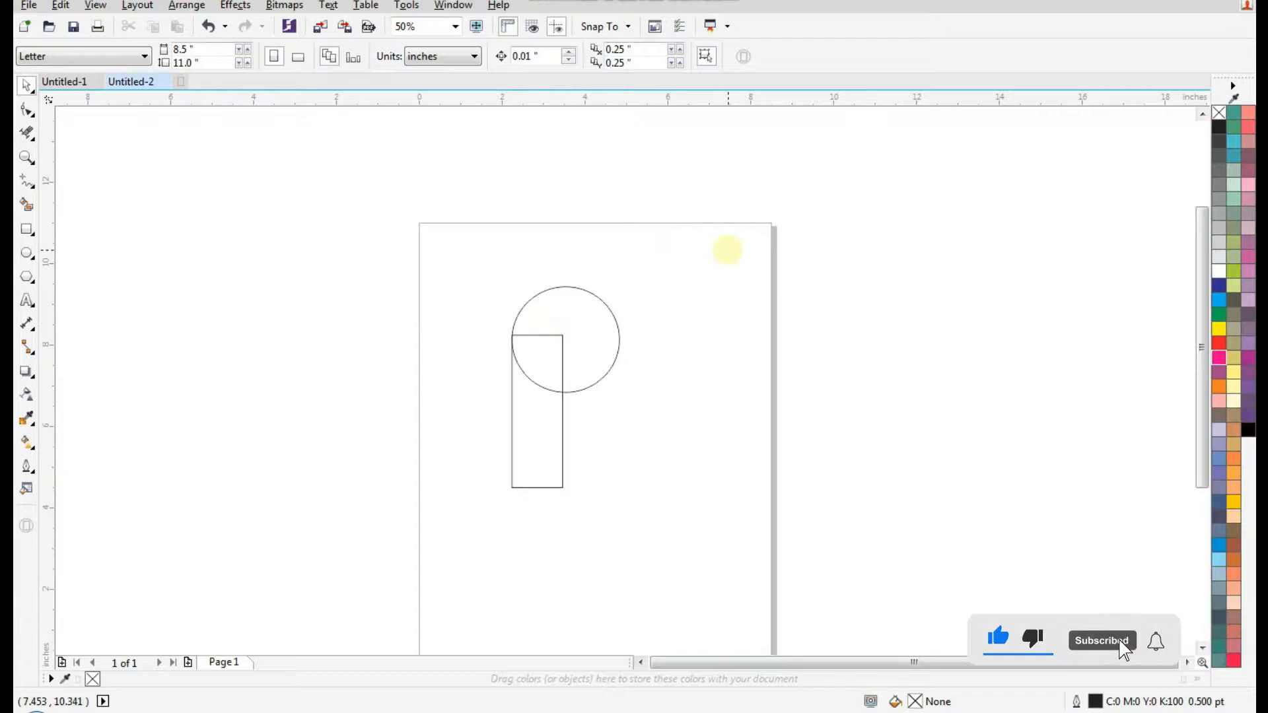
# - Draw a horizontal line about 1.37 in long from the rectangle's upper-right corner to the circle's right side
pyautogui.scroll(2, 580, 410)
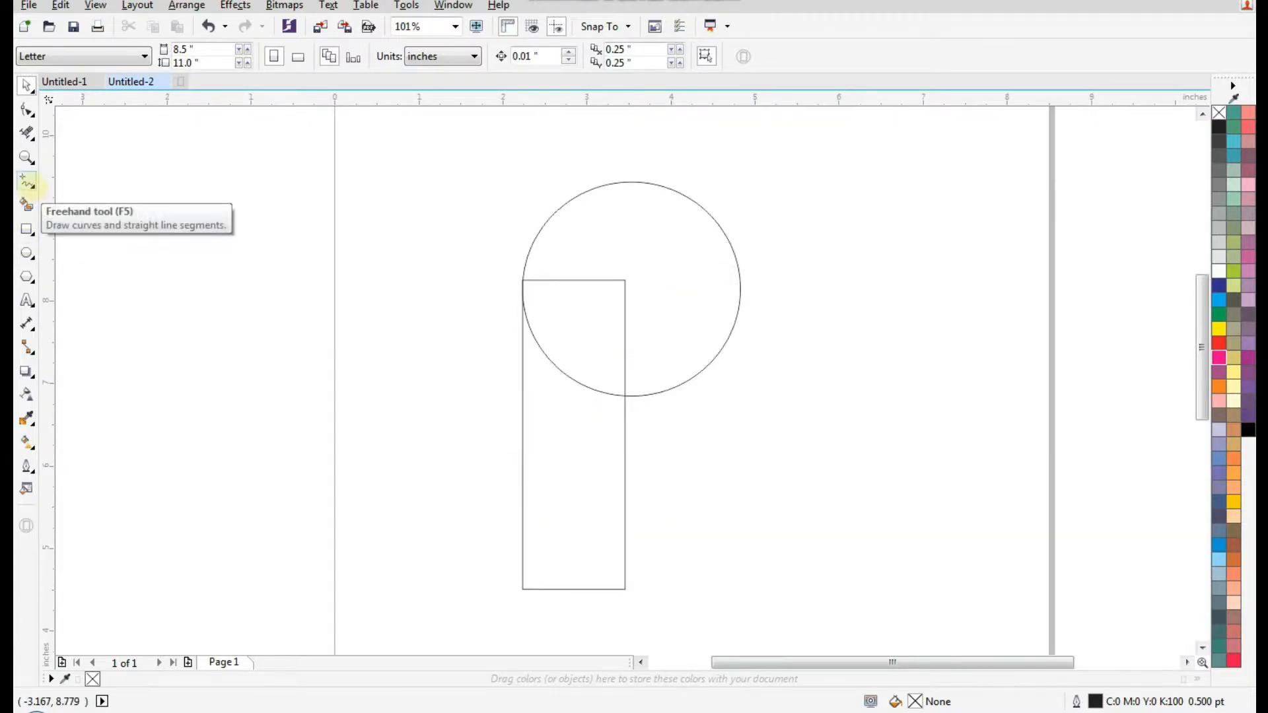
pyautogui.click(28, 183)
pyautogui.moveTo(821, 176); pyautogui.dragTo(523, 430)
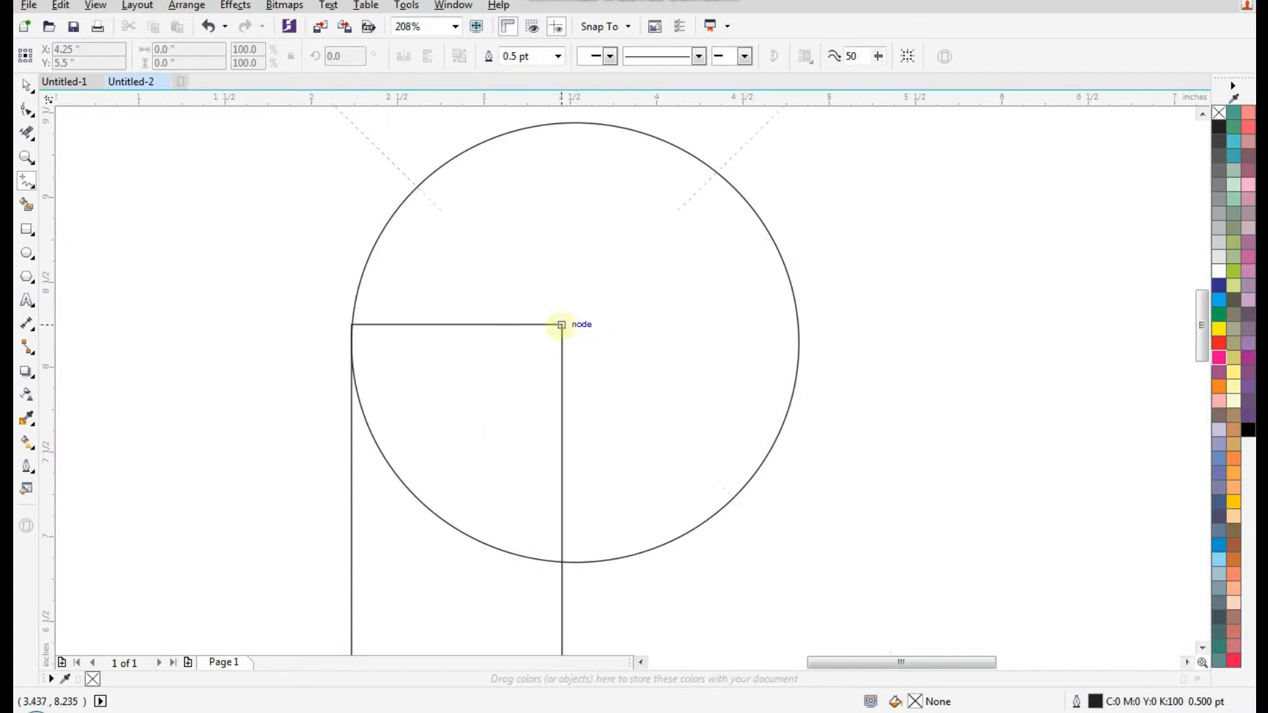
pyautogui.click(561, 325)
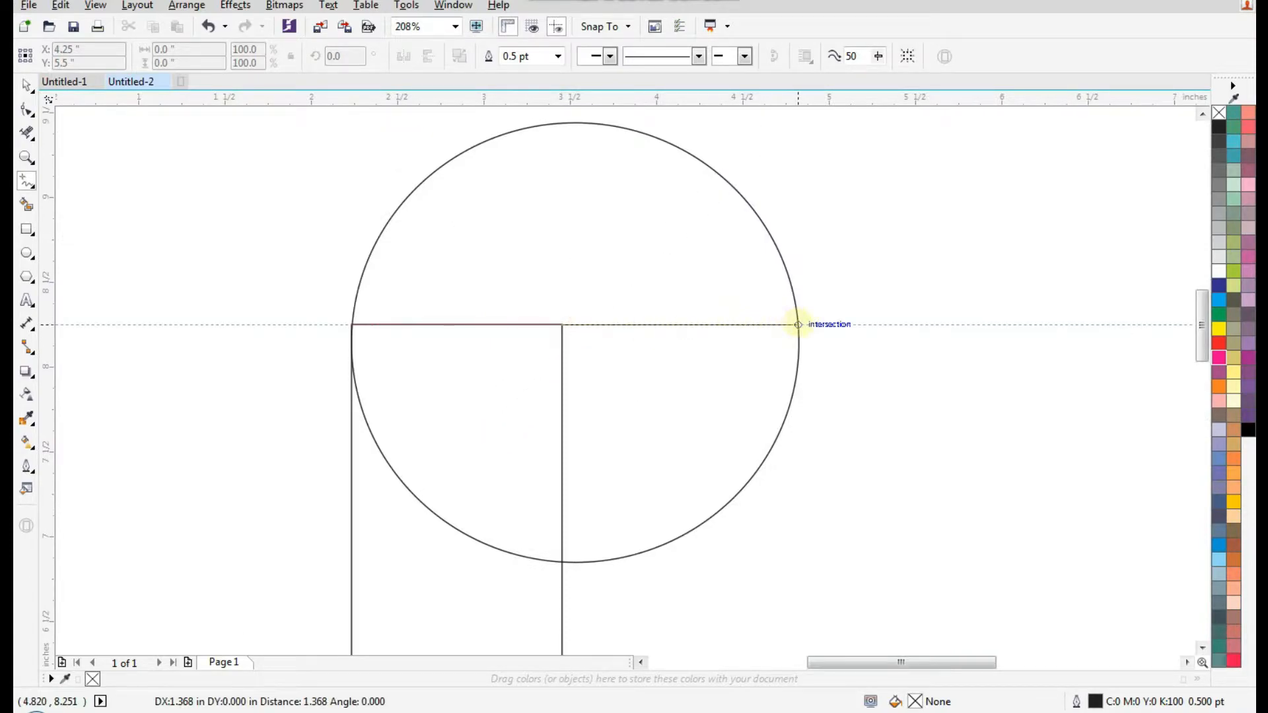
pyautogui.click(798, 325)
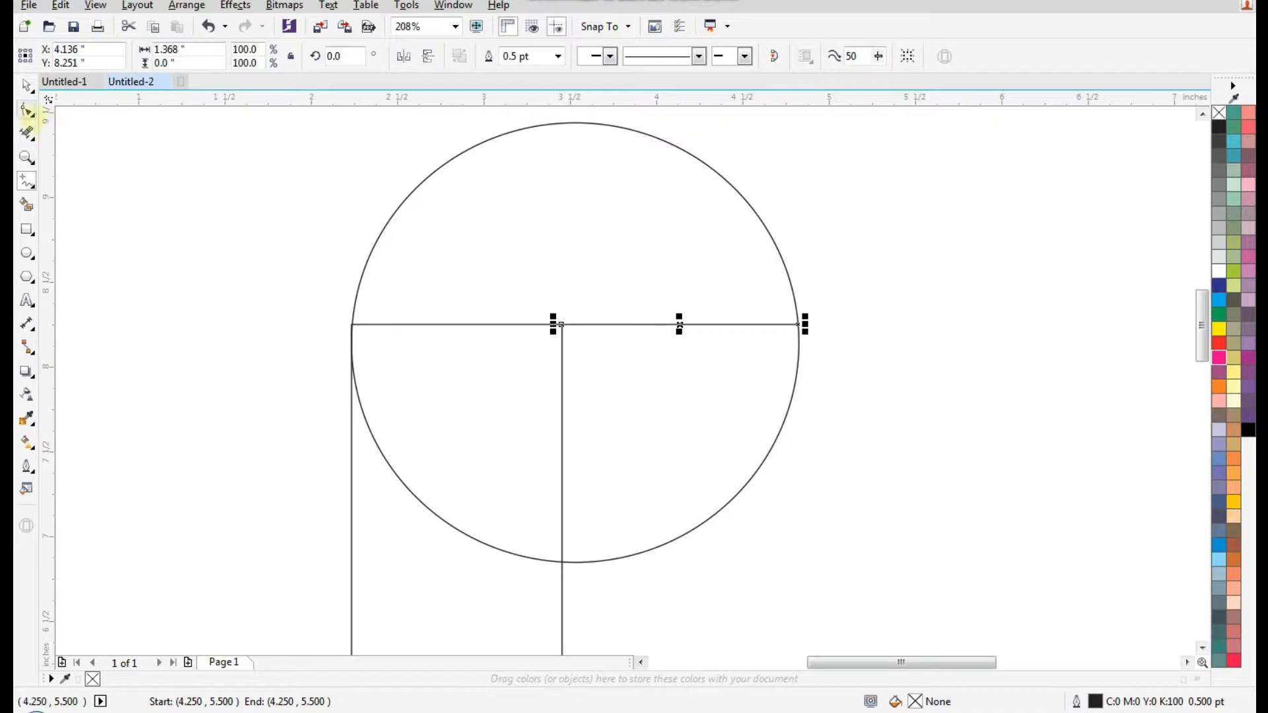
# - Convert the horizontal line to a curve and bend it upward into an arch inside the circle
pyautogui.click(26, 110)
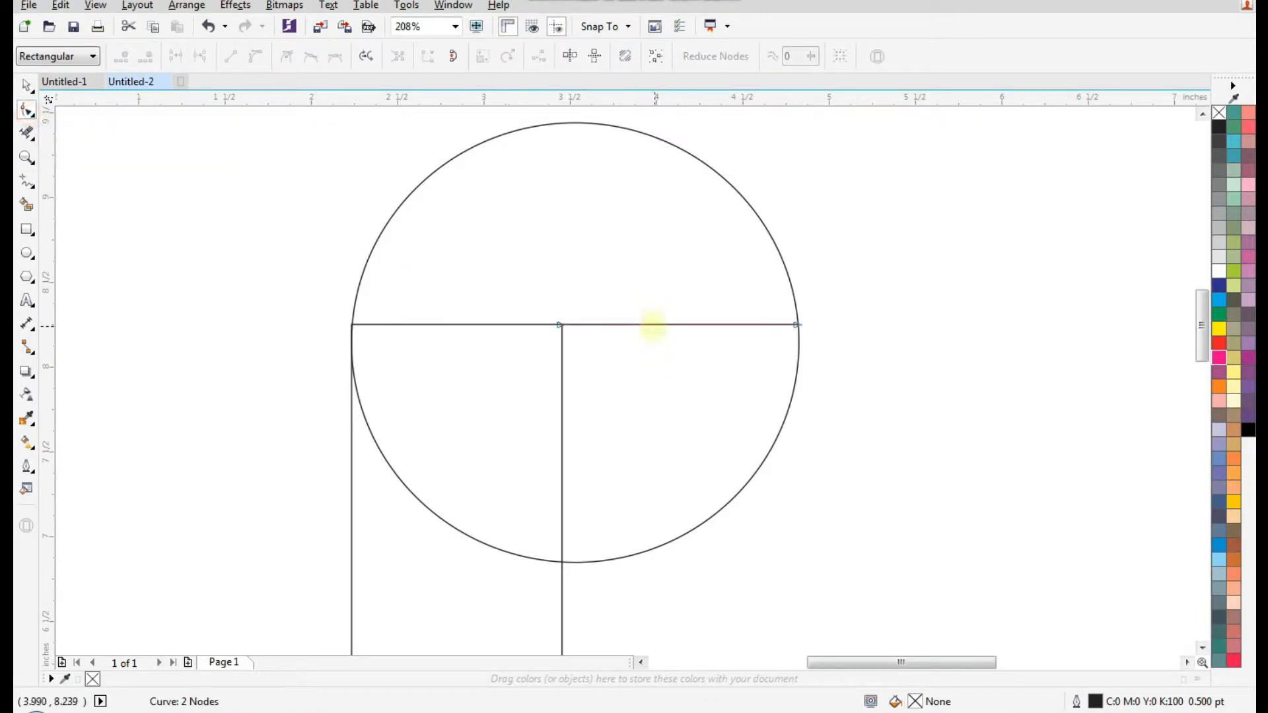
pyautogui.click(655, 326)
pyautogui.click(655, 323)
pyautogui.click(655, 324)
pyautogui.click(255, 55)
pyautogui.moveTo(688, 324); pyautogui.dragTo(562, 185)
pyautogui.click(560, 325)
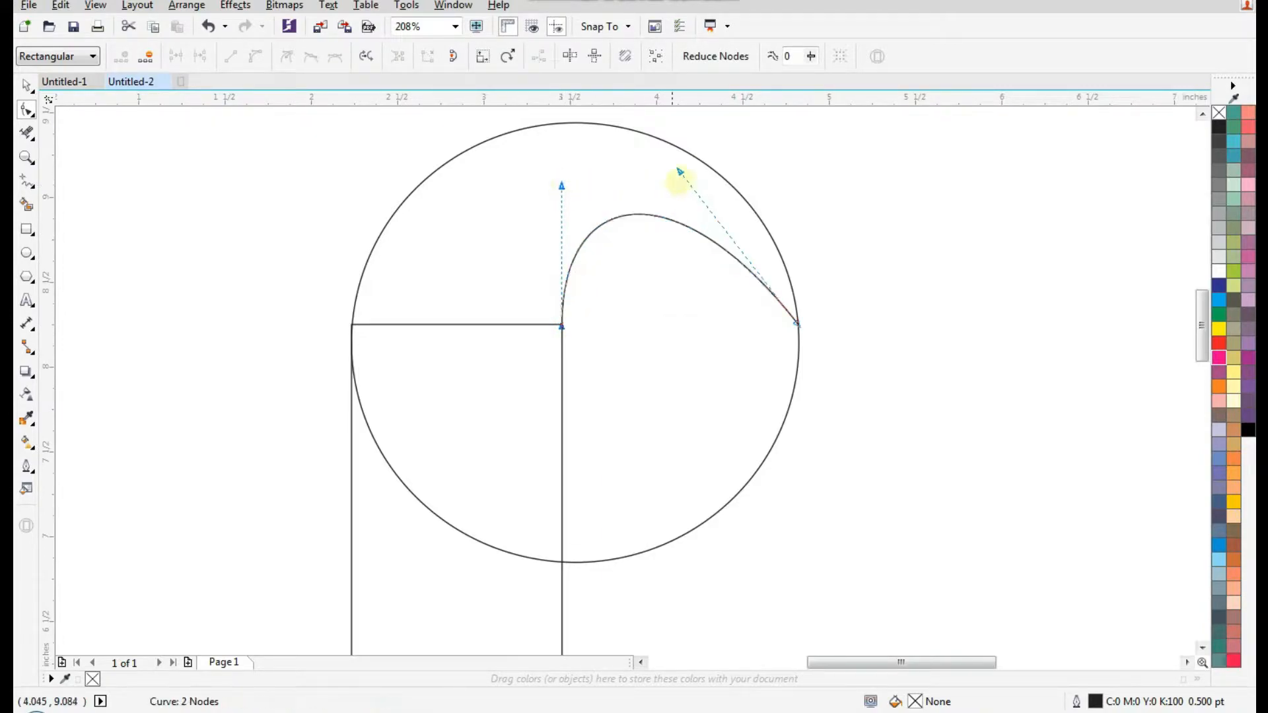
pyautogui.moveTo(680, 172); pyautogui.dragTo(724, 148)
pyautogui.click(26, 84)
pyautogui.scroll(-3, 676, 303)
pyautogui.click(841, 303)
# - Duplicate the circle slightly higher and enlarge the copy to about 3.01 in, keeping its left edge aligned with the rectangle
pyautogui.press('z')
pyautogui.moveTo(806, 192); pyautogui.dragTo(521, 441)
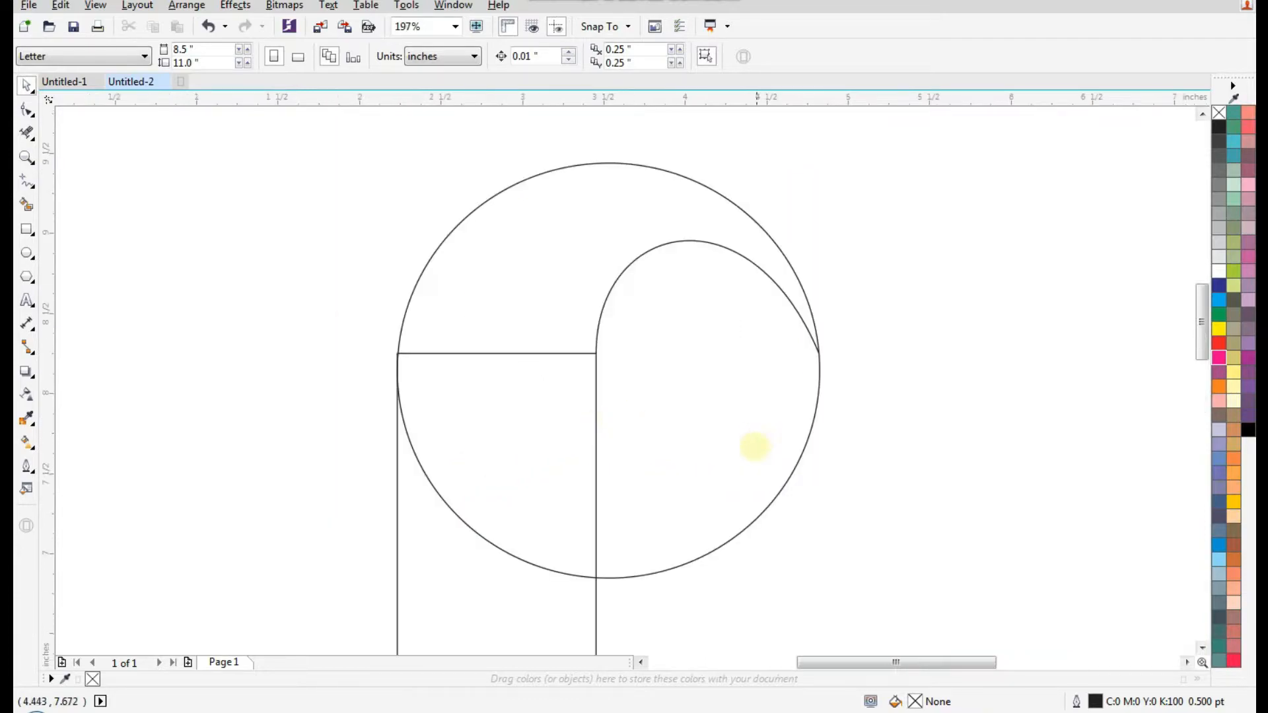
pyautogui.moveTo(755, 448); pyautogui.dragTo(742, 402)
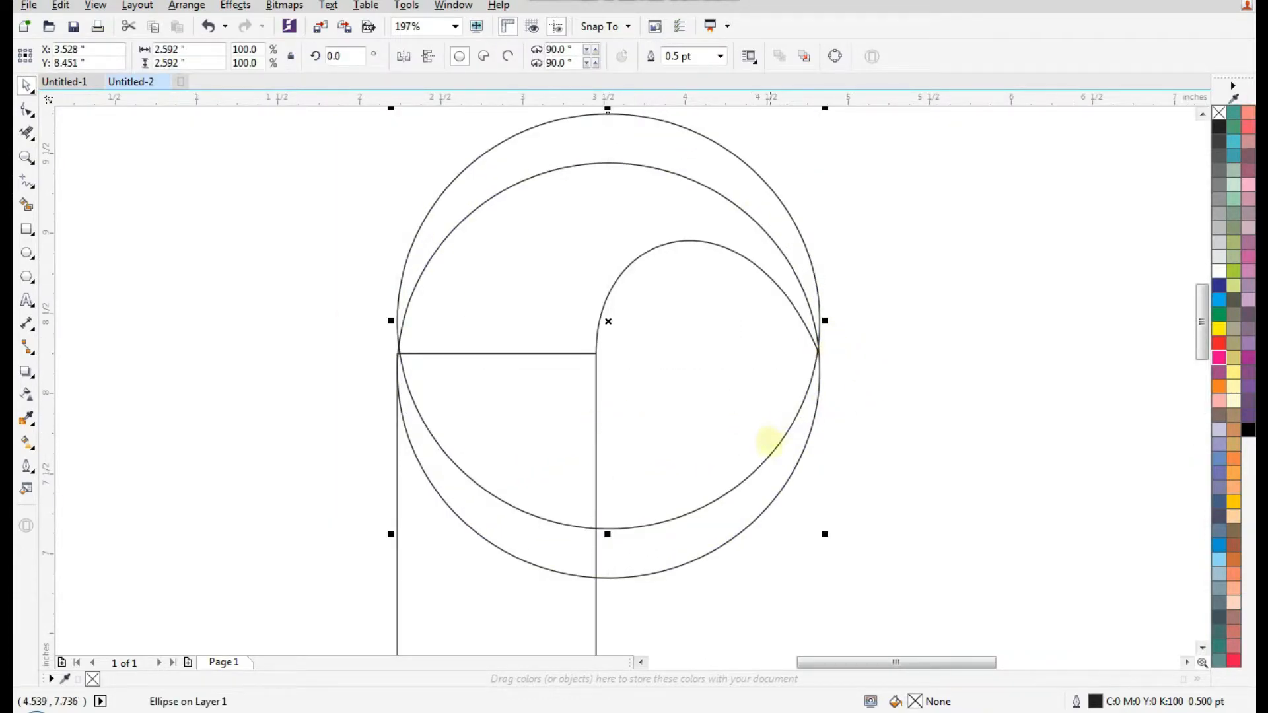
pyautogui.scroll(-2, 762, 425)
pyautogui.moveTo(796, 263); pyautogui.dragTo(455, 546)
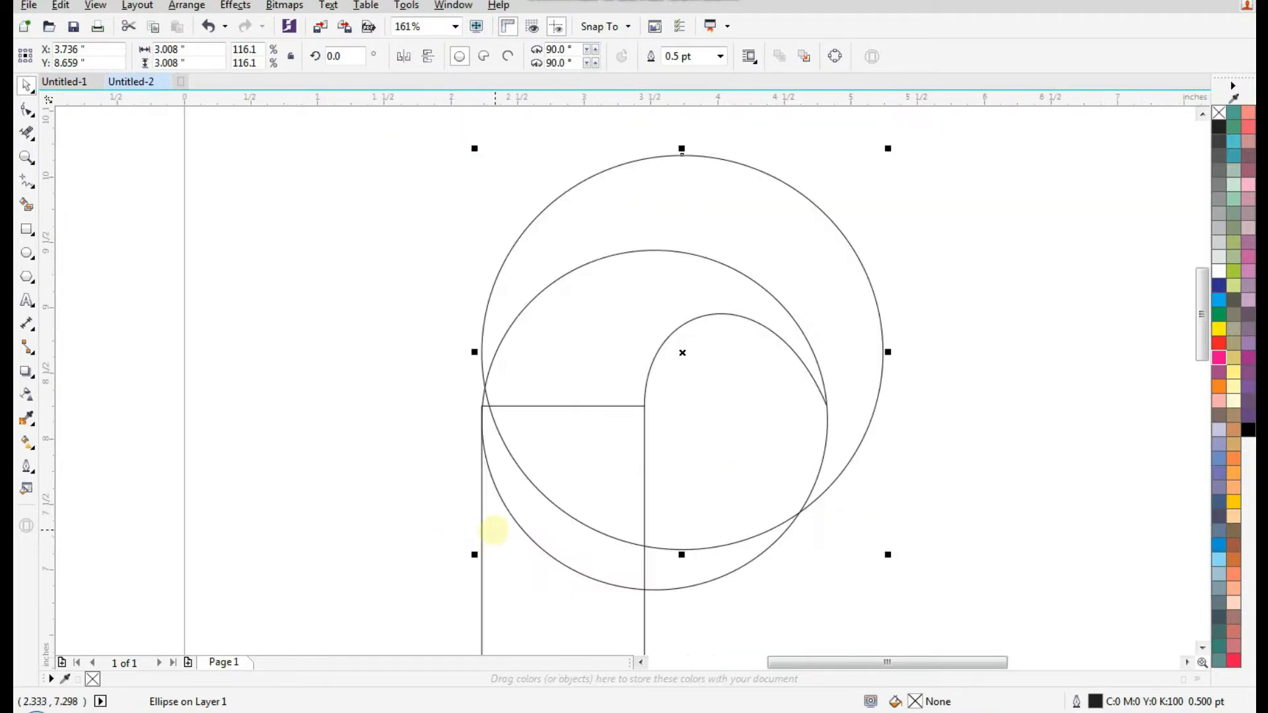
# - Enlarge the copied circle to about 3.3 in and nudge it down so it meets the rectangle's upper-left corner
pyautogui.press('Down')
pyautogui.press('Down')
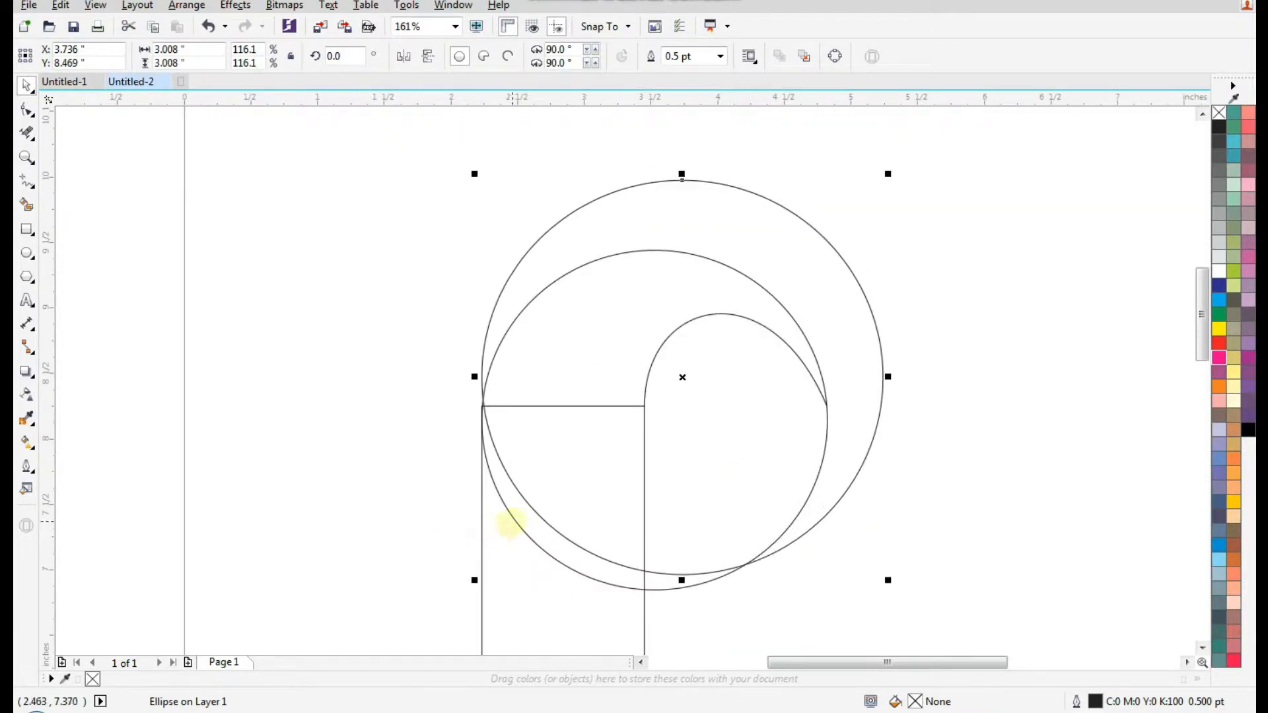
pyautogui.press('Down')
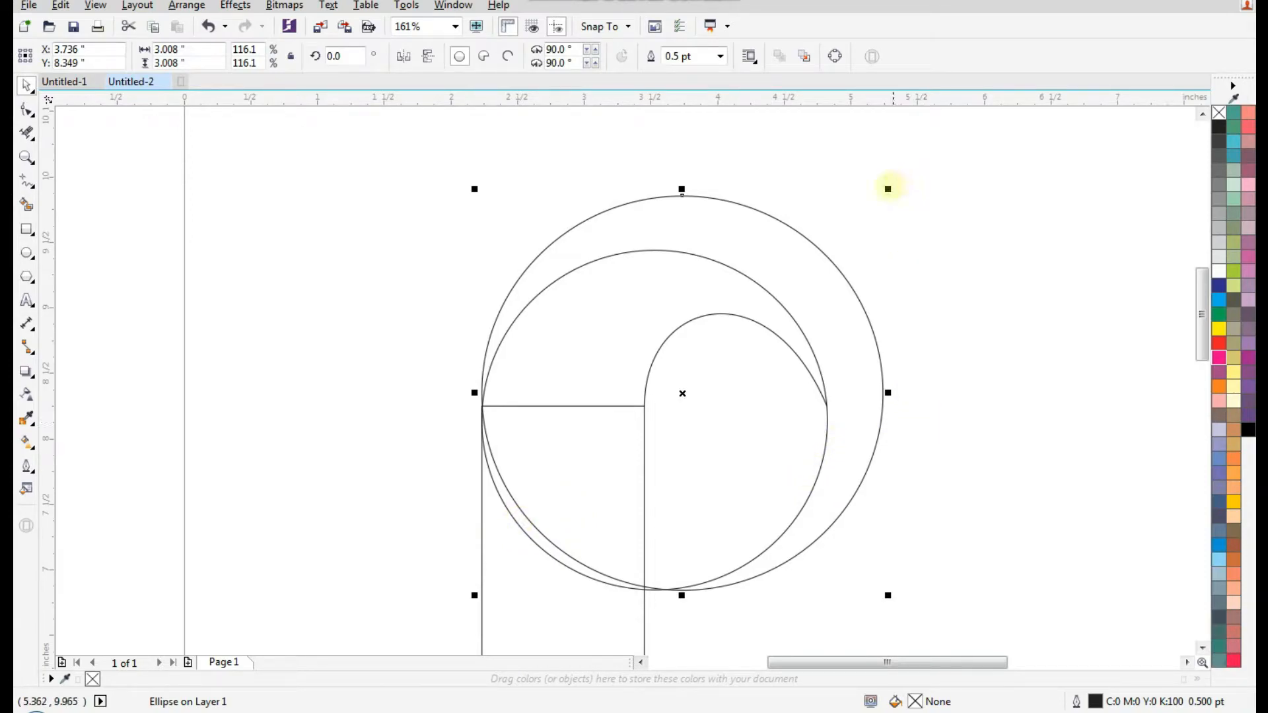
pyautogui.moveTo(886, 188); pyautogui.dragTo(923, 158)
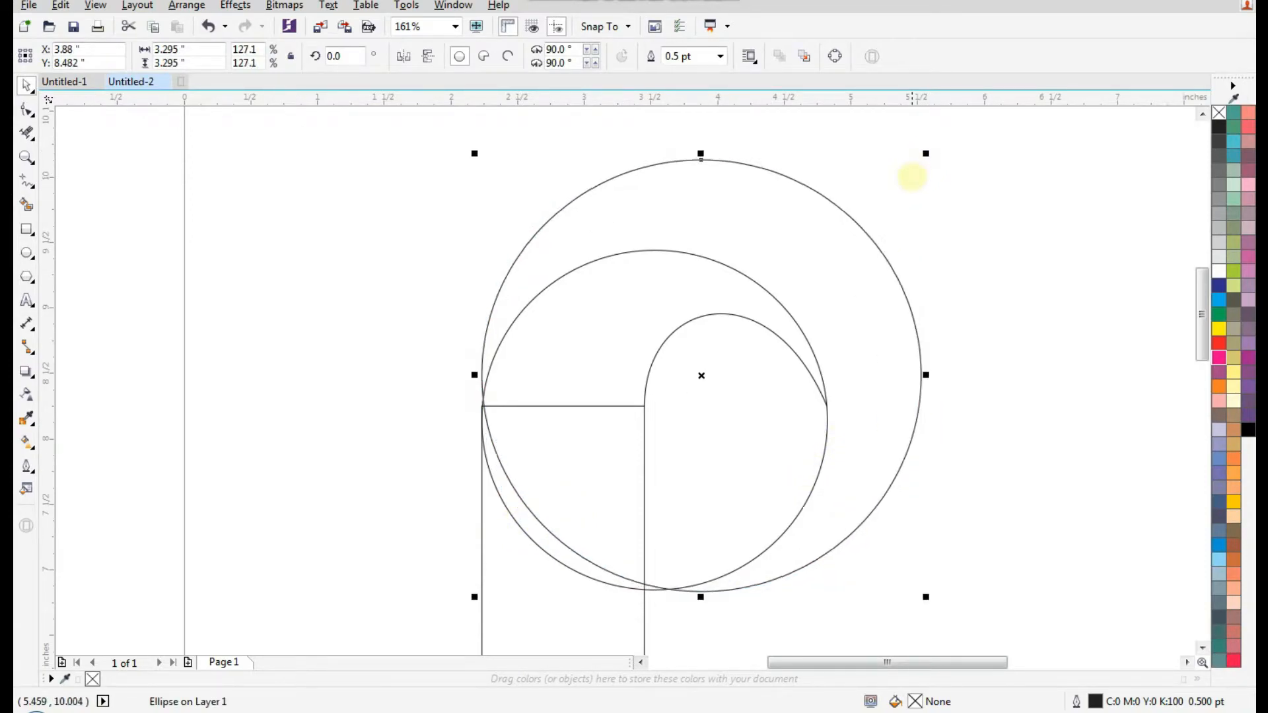
pyautogui.scroll(5, 469, 426)
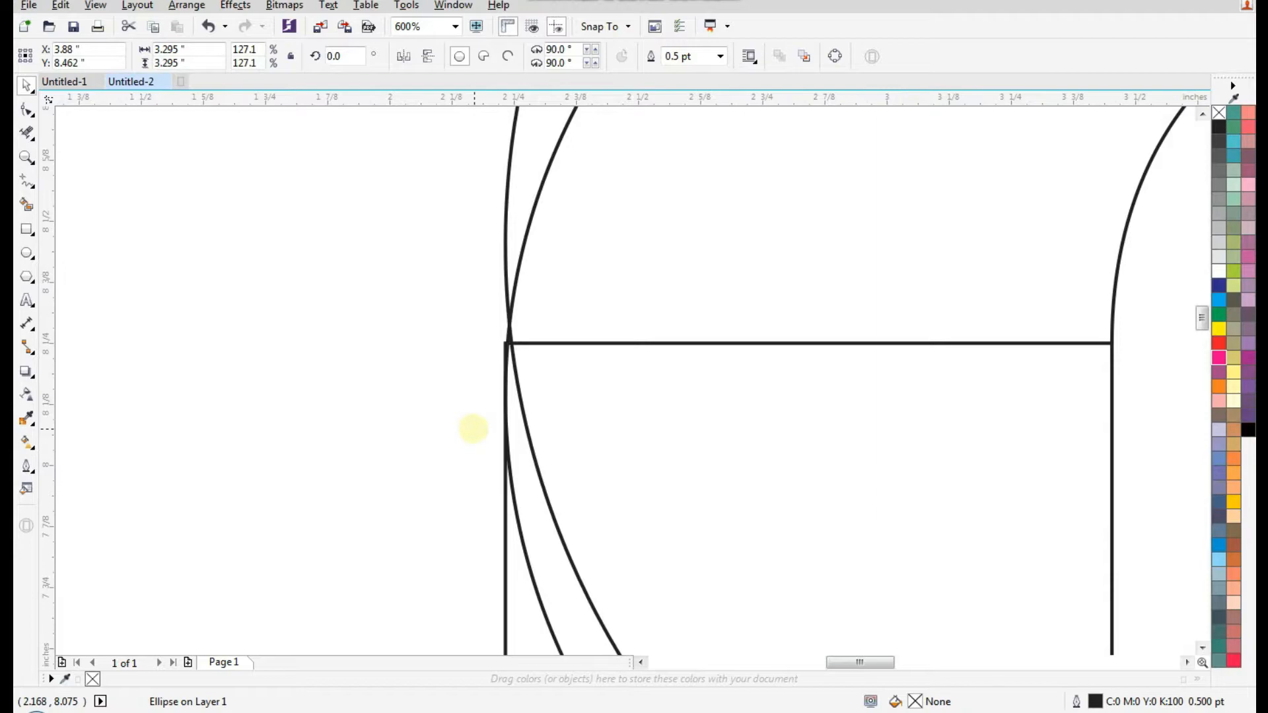
pyautogui.scroll(-5, 485, 430)
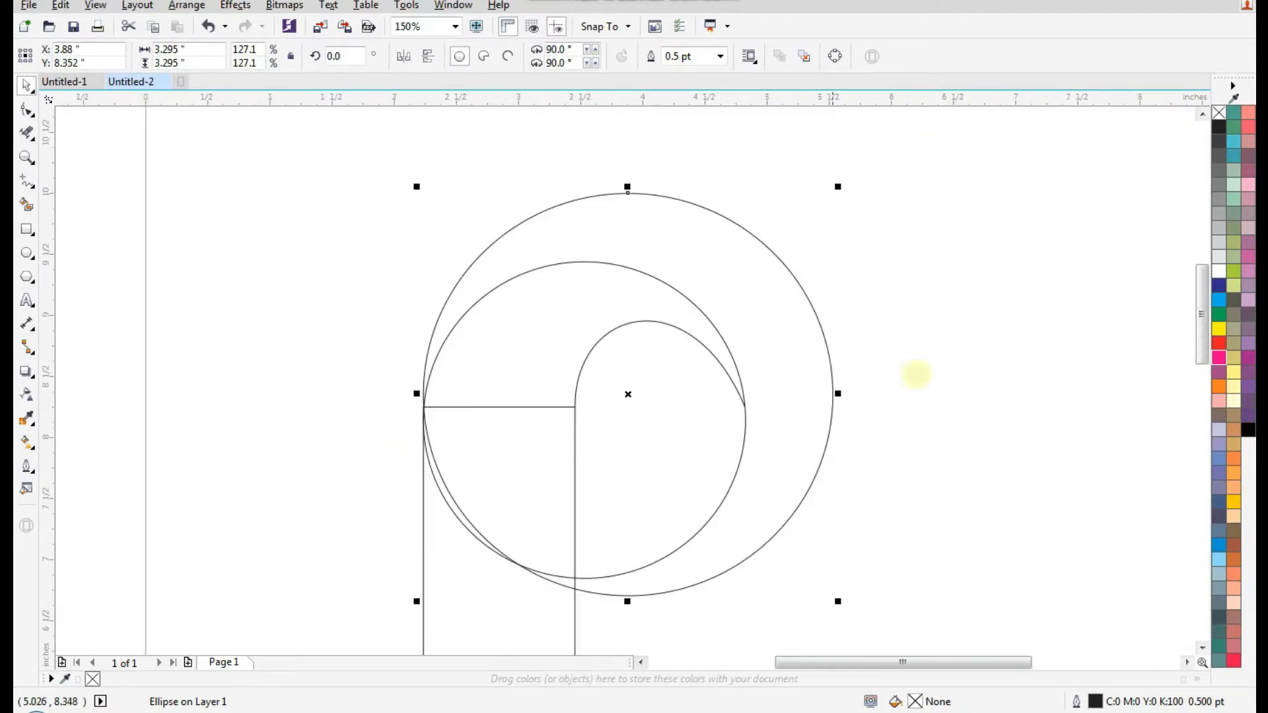
# - Draw a horizontal line about 0.7 in long from the arch's right end to the larger circle
pyautogui.click(1004, 357)
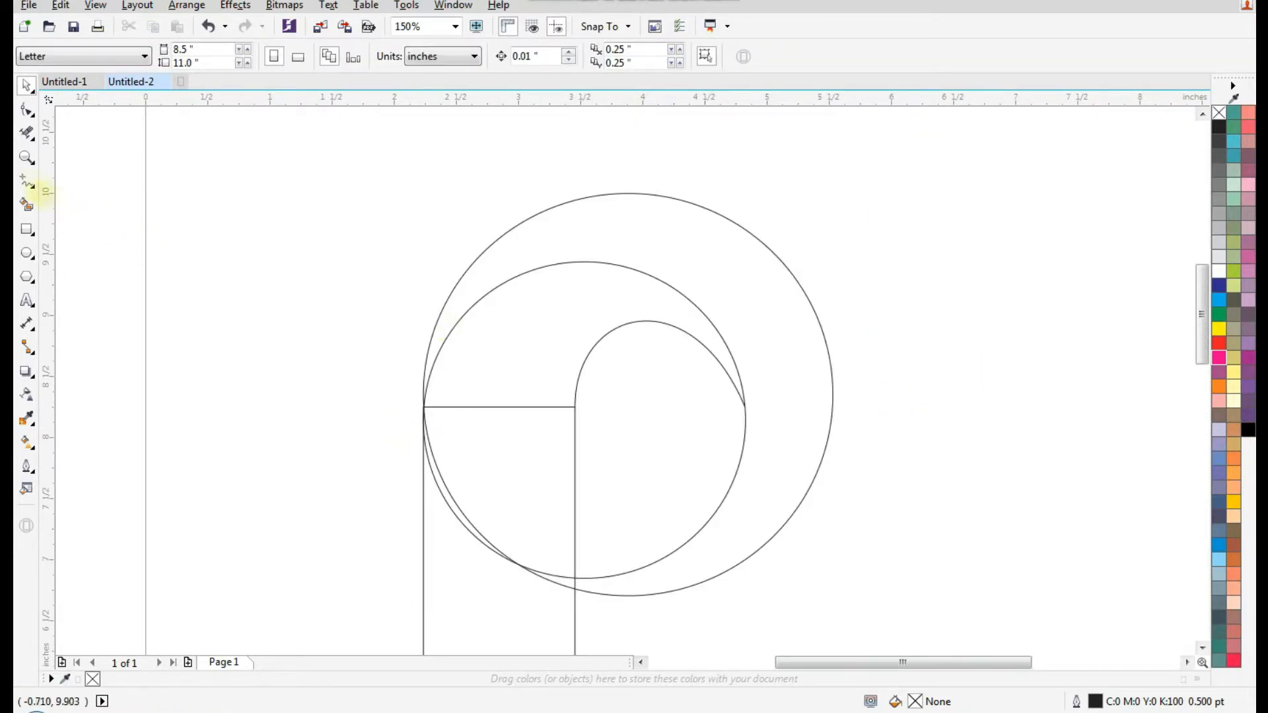
pyautogui.click(27, 181)
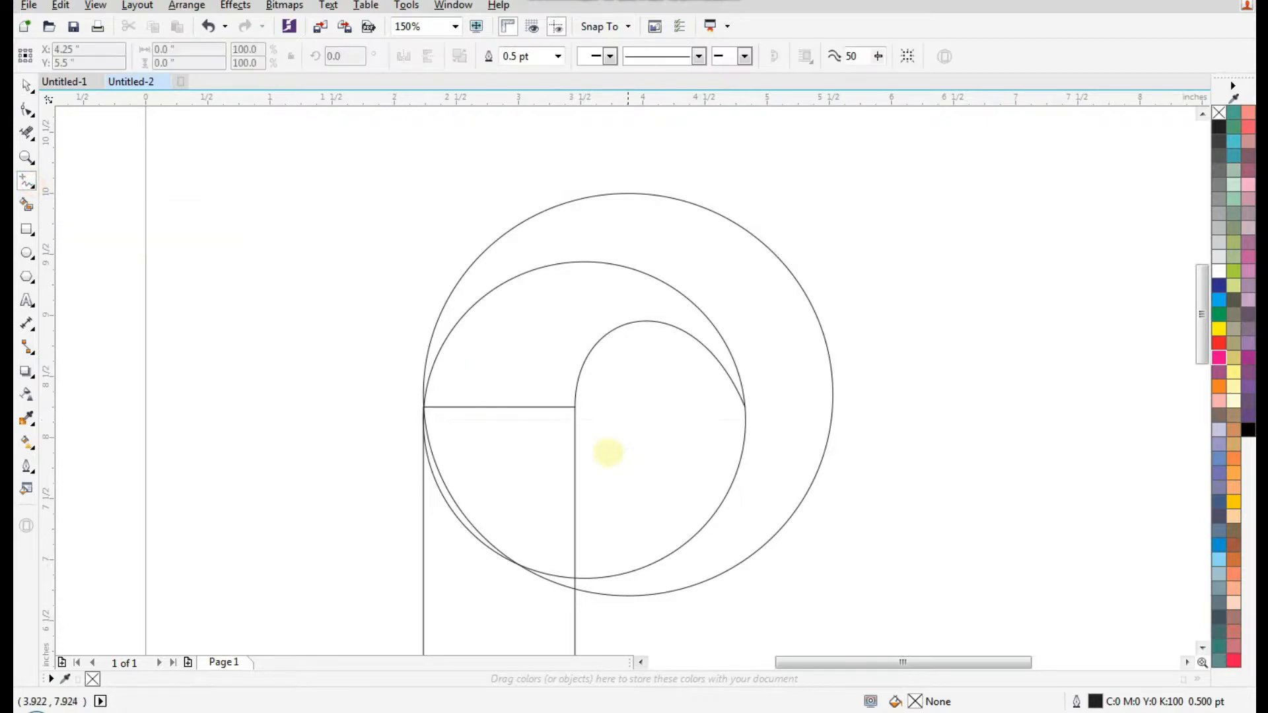
pyautogui.moveTo(481, 476); pyautogui.dragTo(868, 346)
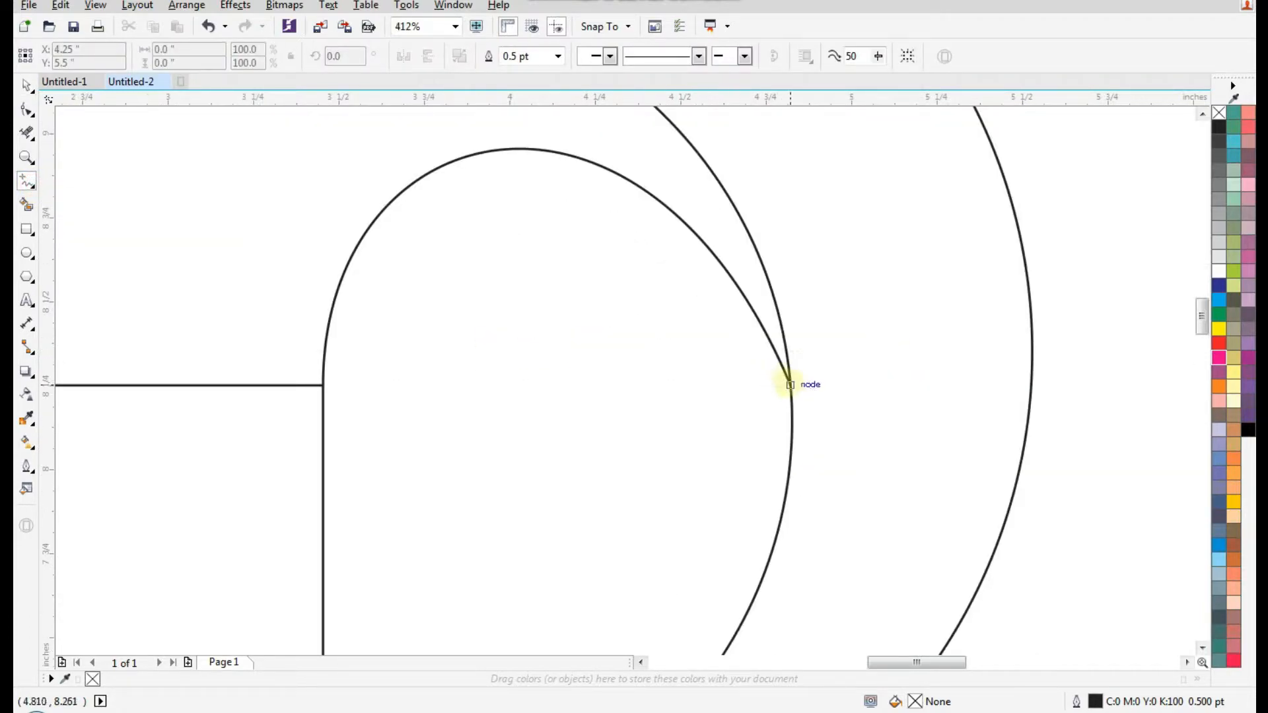
pyautogui.click(790, 384)
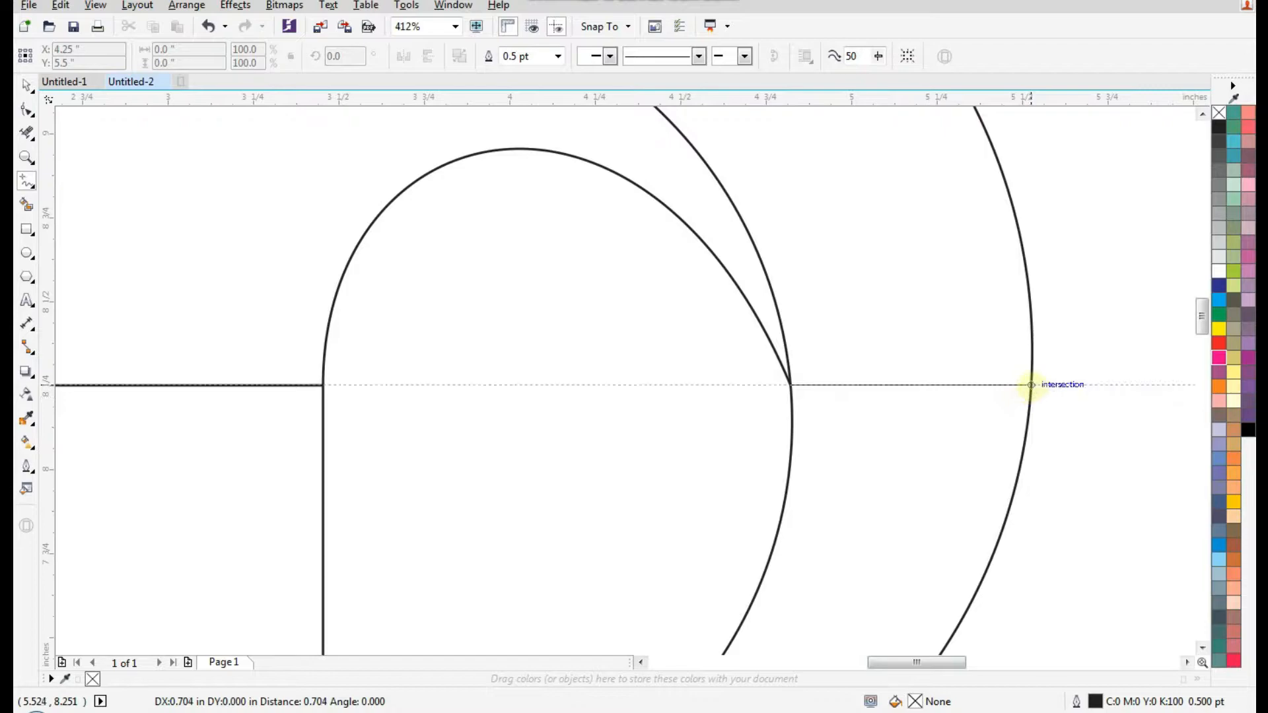
pyautogui.click(1030, 384)
pyautogui.scroll(-3, 684, 410)
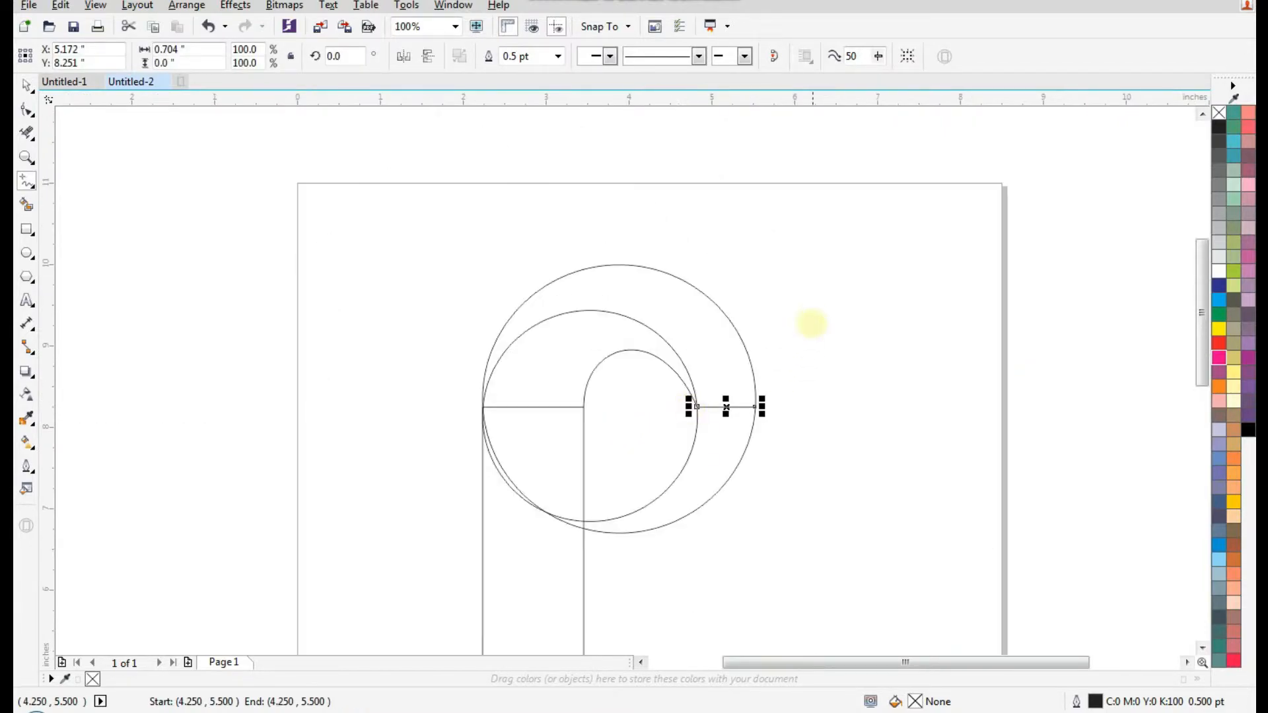
# - Convert the short line to a curve and bend it downward into a rounded tip between the two circles
pyautogui.moveTo(813, 269); pyautogui.dragTo(621, 448)
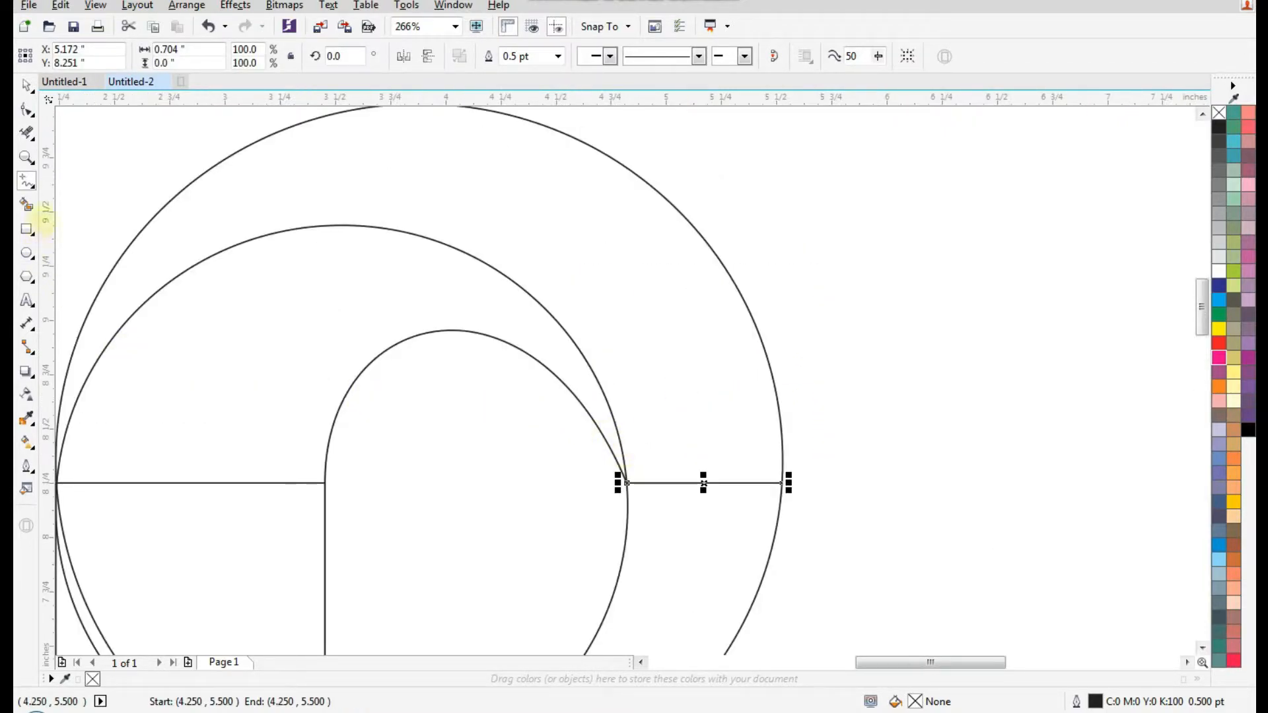
pyautogui.click(26, 110)
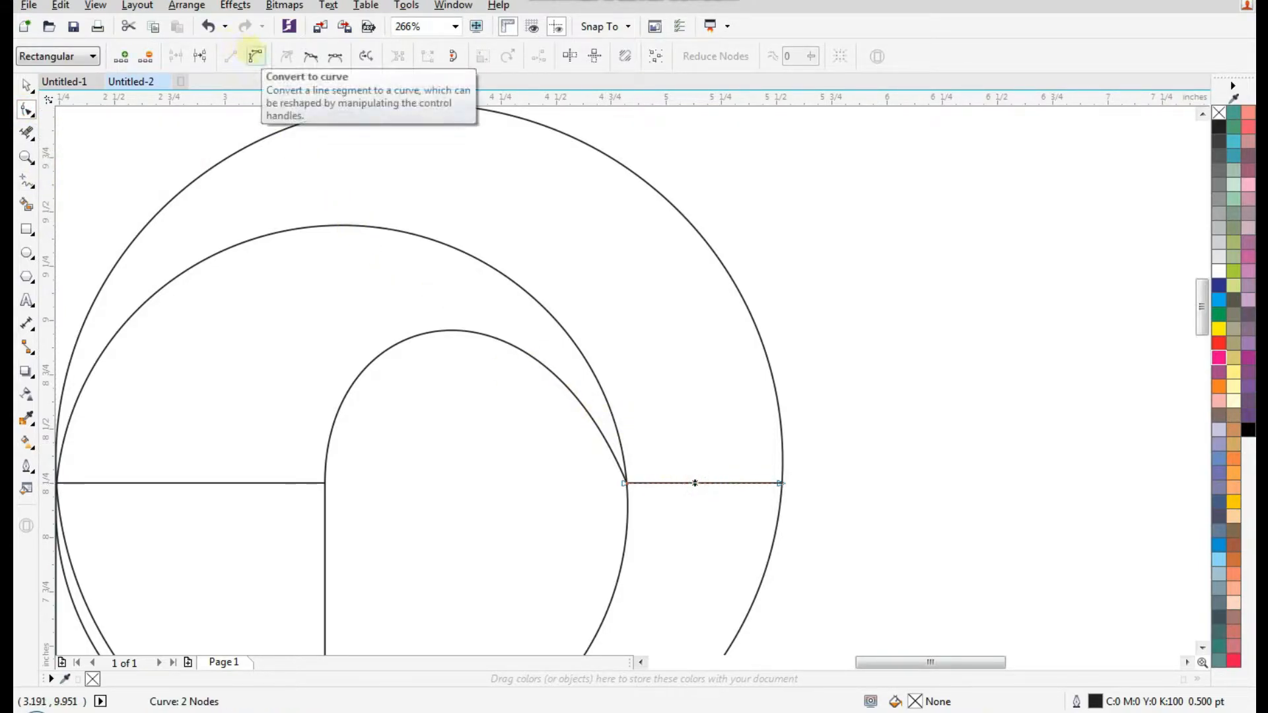
pyautogui.click(255, 55)
pyautogui.moveTo(708, 483); pyautogui.dragTo(627, 596)
pyautogui.click(624, 480)
pyautogui.moveTo(725, 586); pyautogui.dragTo(770, 608)
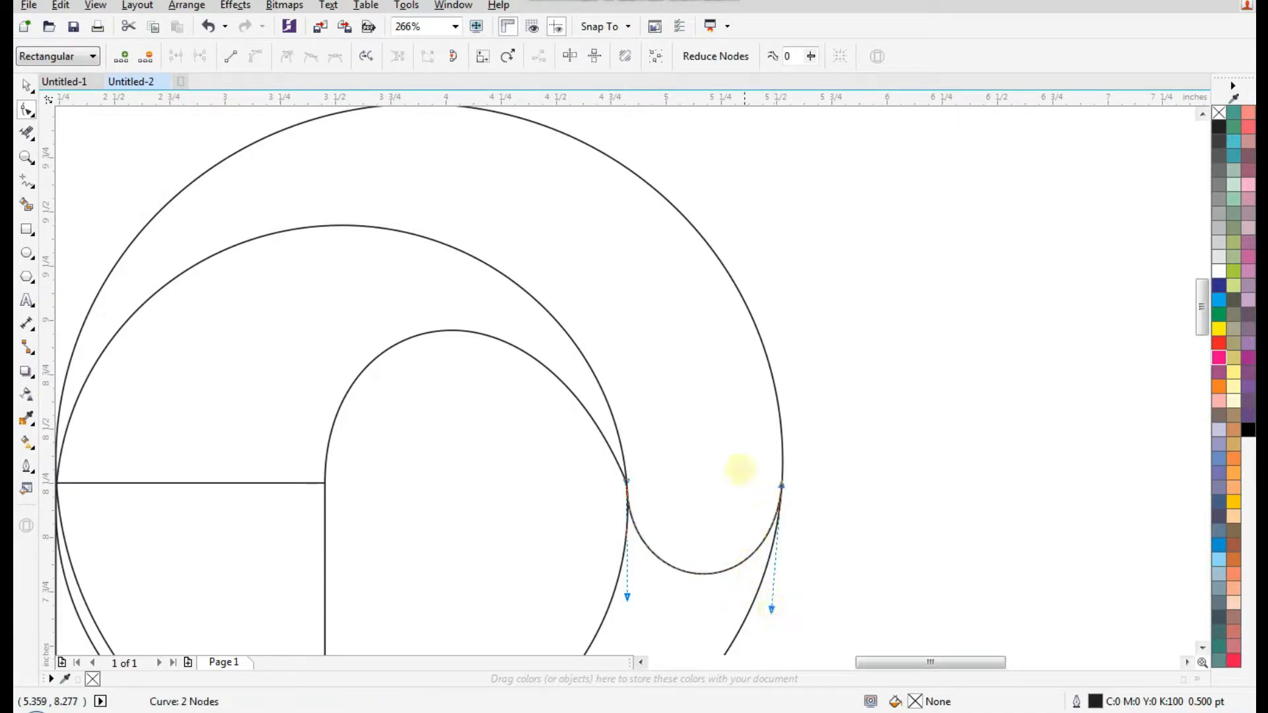
pyautogui.scroll(-3, 727, 452)
pyautogui.click(27, 85)
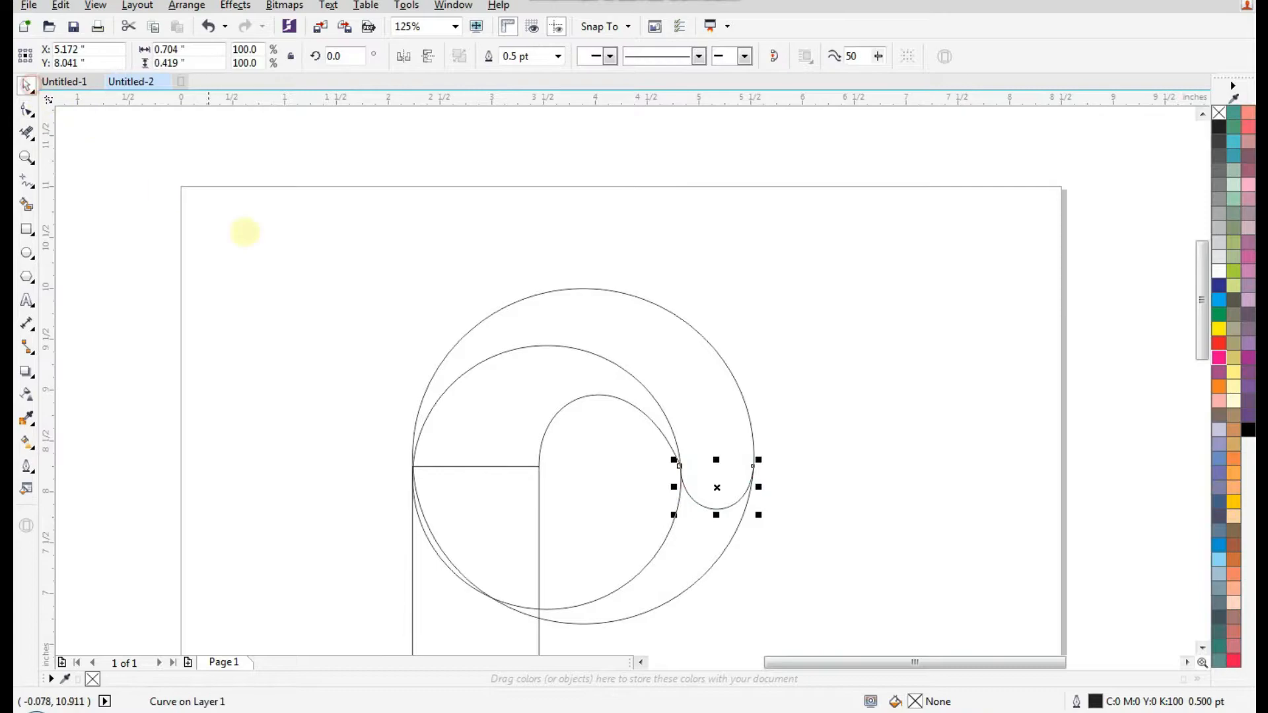
pyautogui.click(565, 240)
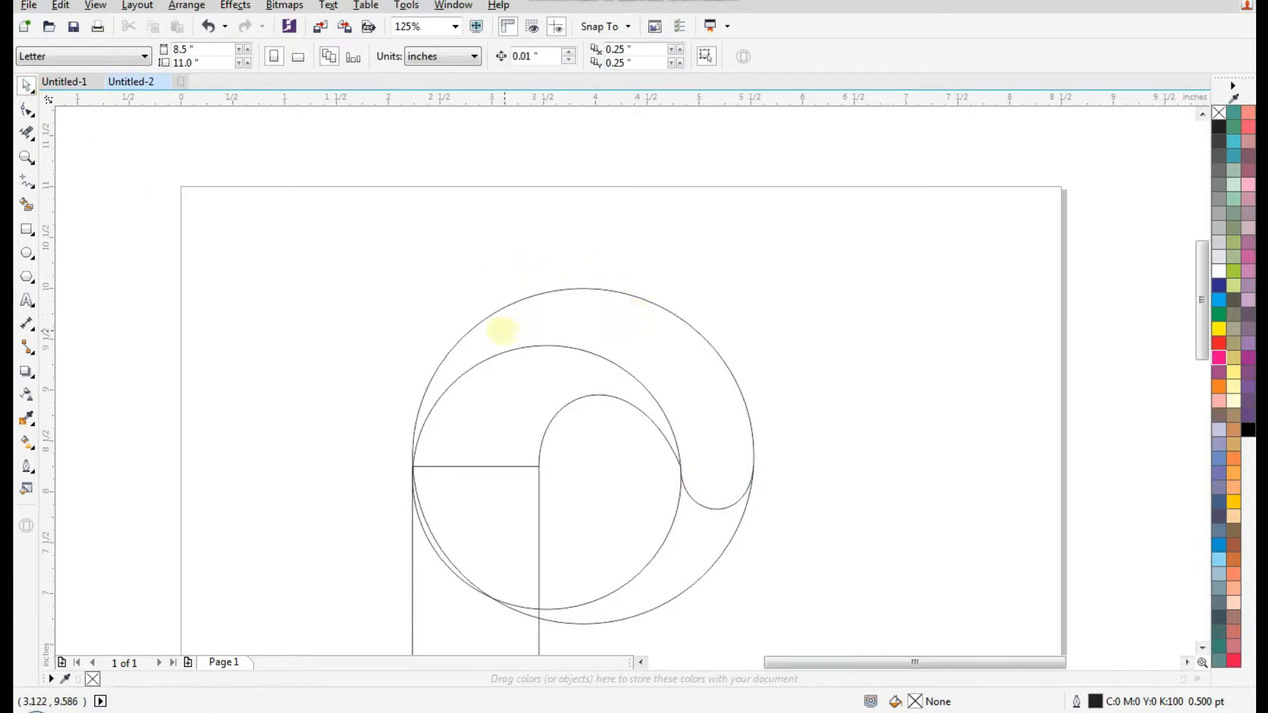
# - Smart-fill the arch area and the outer band between the circles with blue-grey (C40 M20 Y0 K40) and a 0.5 pt black outline
pyautogui.click(26, 205)
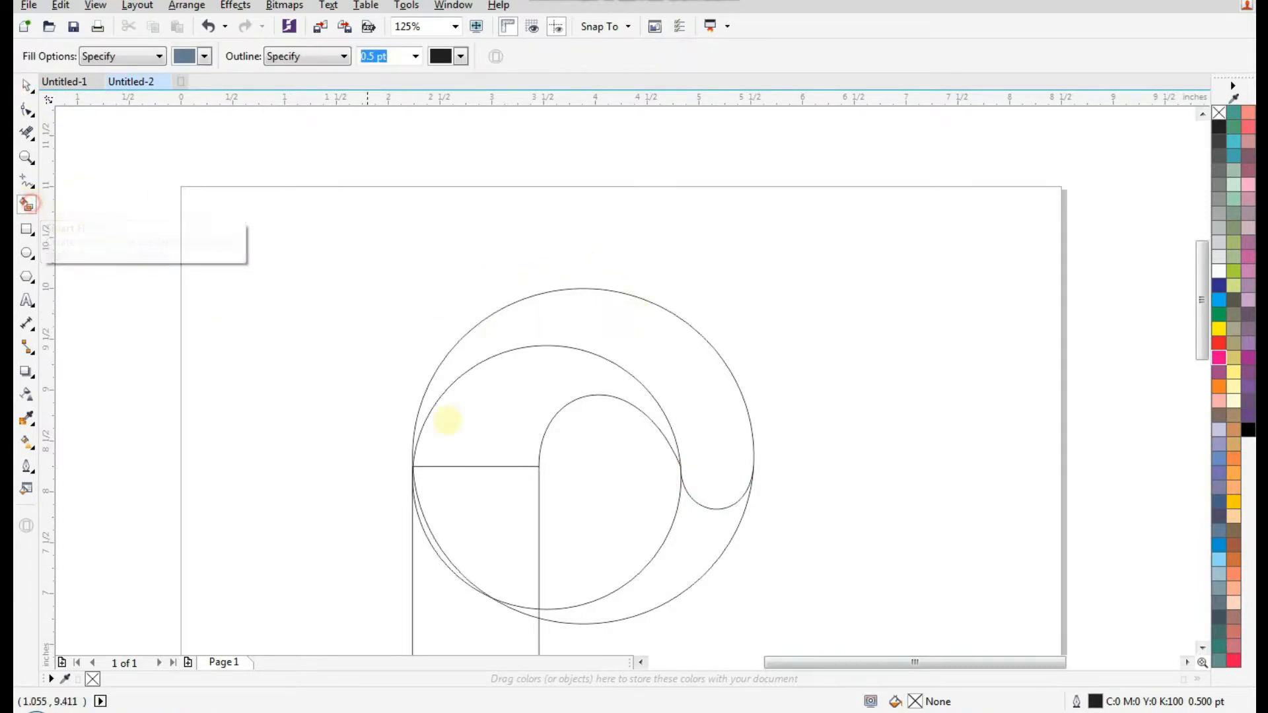
pyautogui.click(495, 427)
pyautogui.click(652, 353)
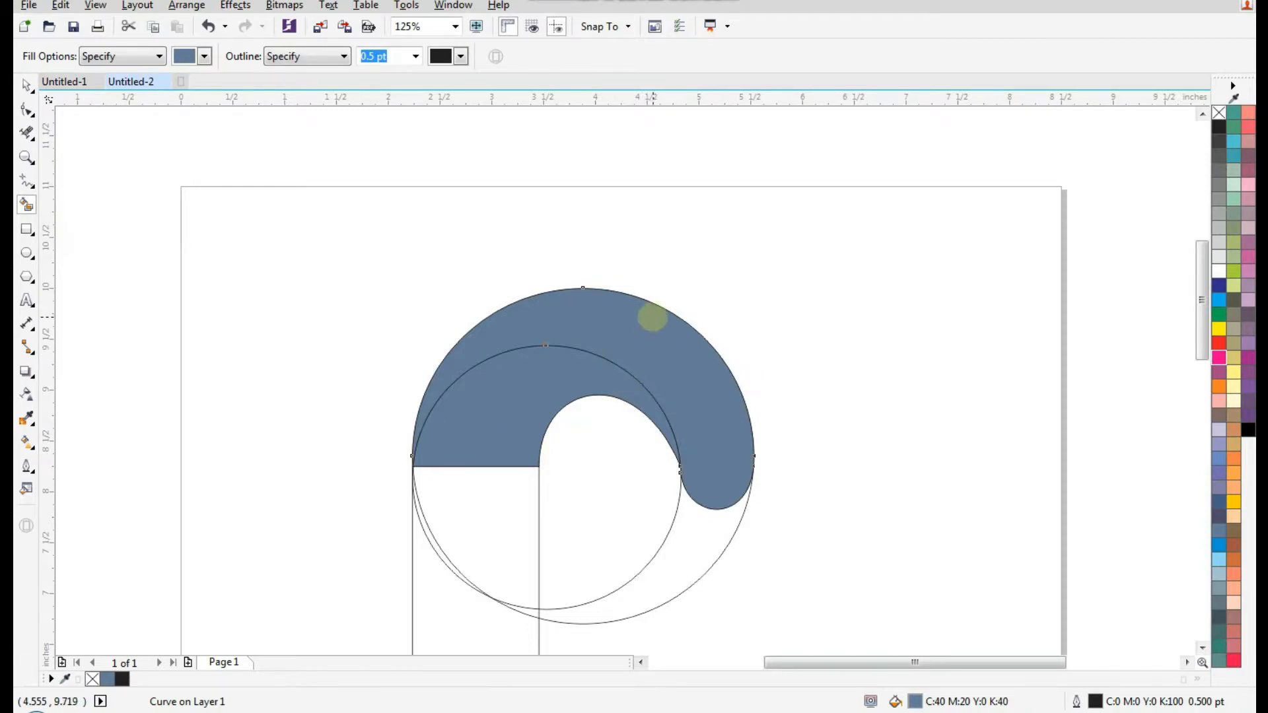
# - Delete the two construction circles, leaving the filled hook shapes and the rectangle
pyautogui.scroll(-3, 651, 311)
pyautogui.click(26, 85)
pyautogui.moveTo(752, 286); pyautogui.dragTo(489, 612)
pyautogui.click(725, 500)
pyautogui.click(693, 394)
pyautogui.press('Delete')
pyautogui.click(660, 361)
pyautogui.press('Delete')
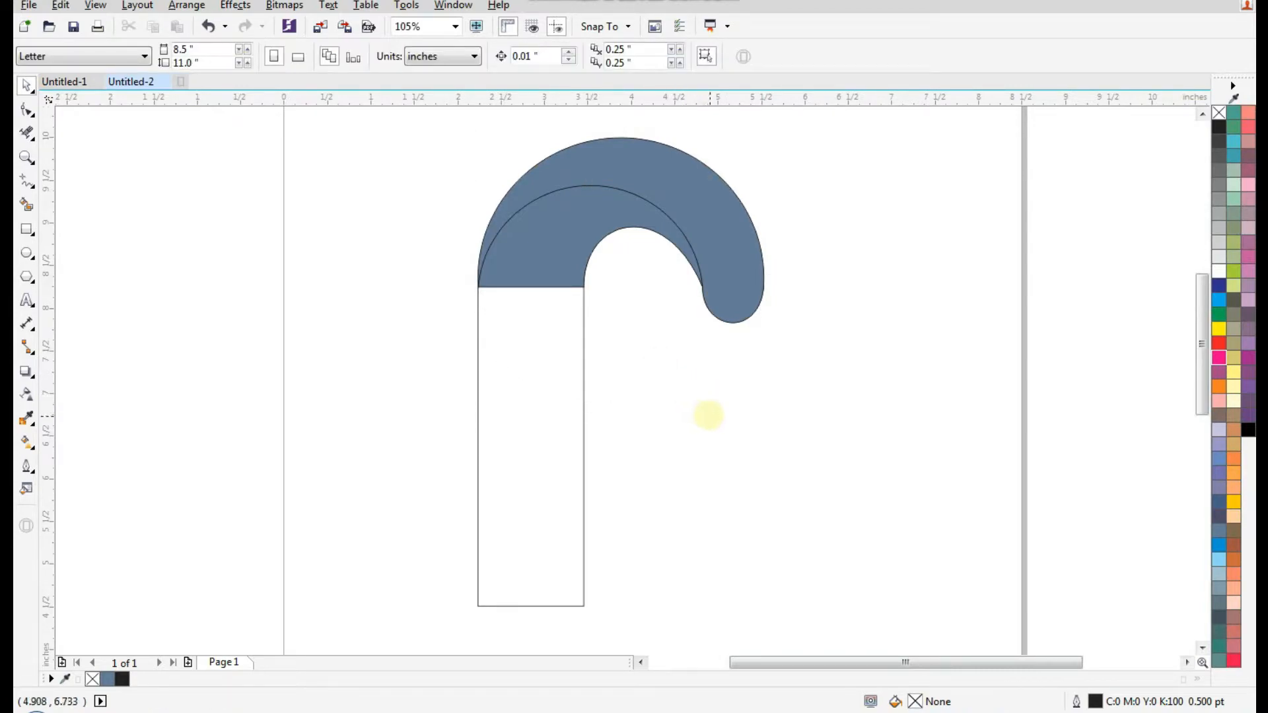
# - Fill the upright rectangle with the same blue-grey (C40 M20 Y0 K40) as the hook
pyautogui.click(545, 404)
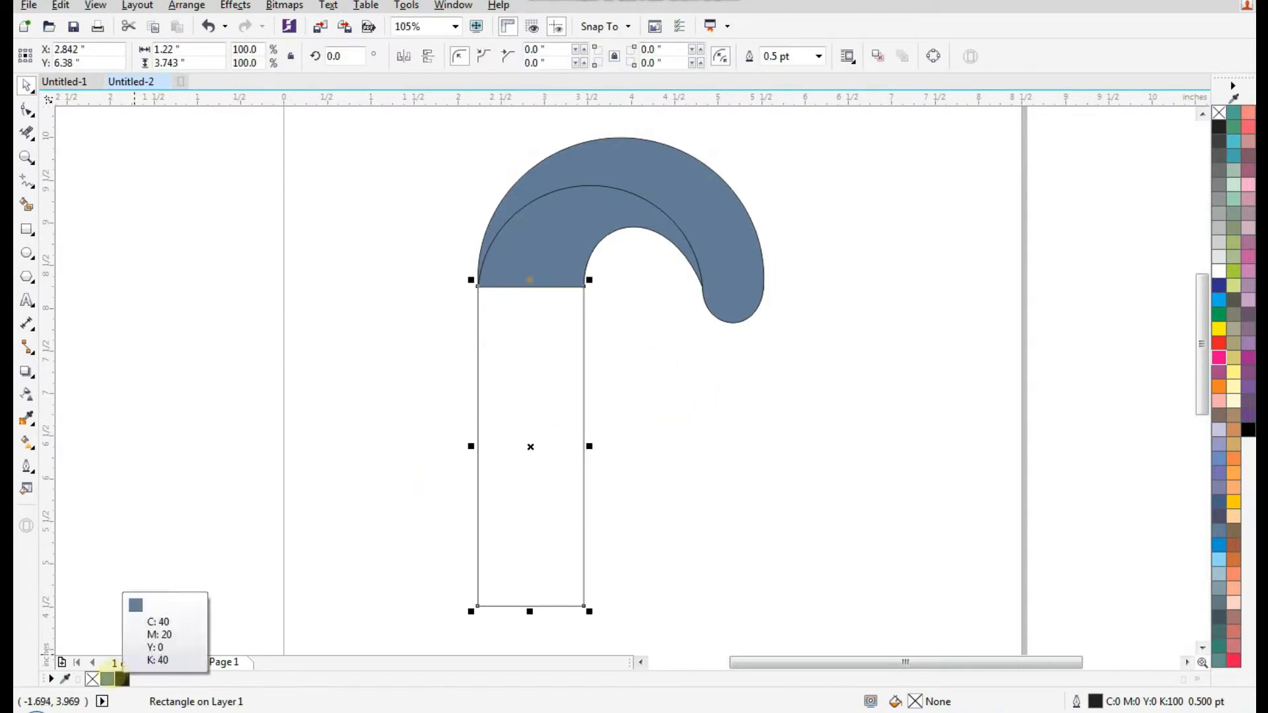
pyautogui.click(107, 678)
pyautogui.click(750, 456)
pyautogui.scroll(-2, 568, 423)
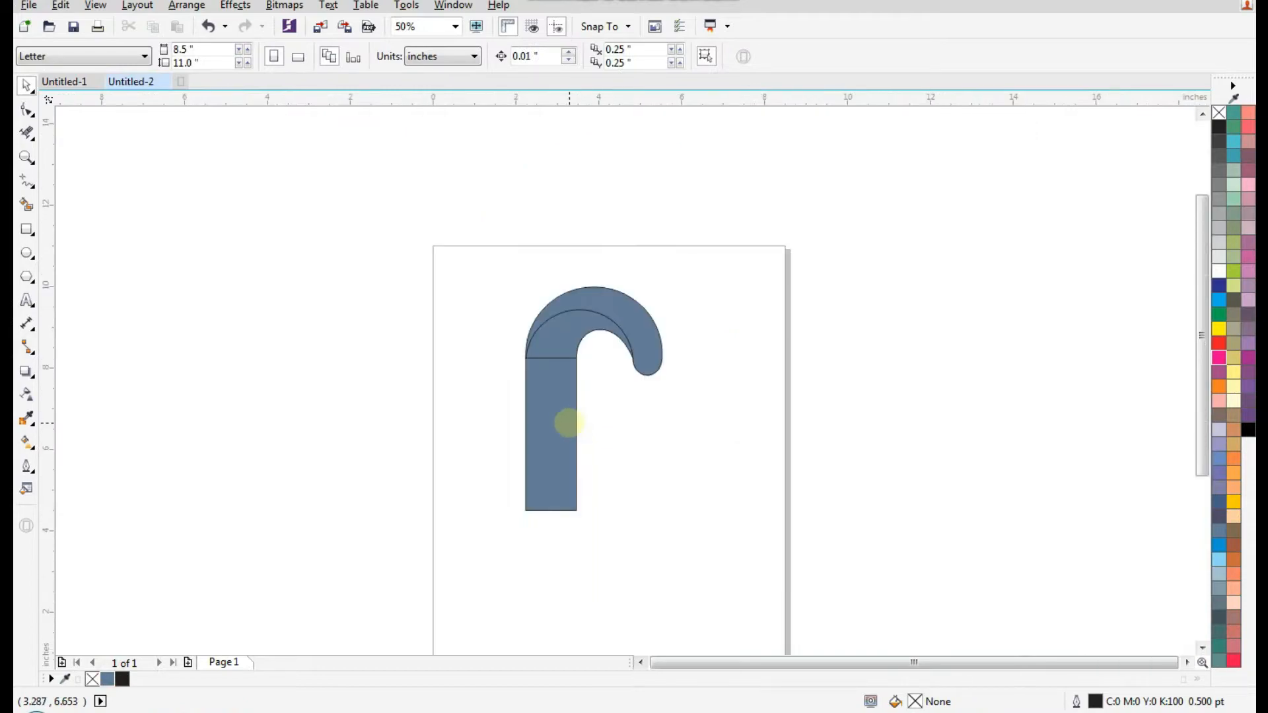
# - Draw a horizontal rectangle about 1.78 × 0.81 in, starting inside the stem and extending past its right edge
pyautogui.moveTo(447, 533); pyautogui.dragTo(786, 304)
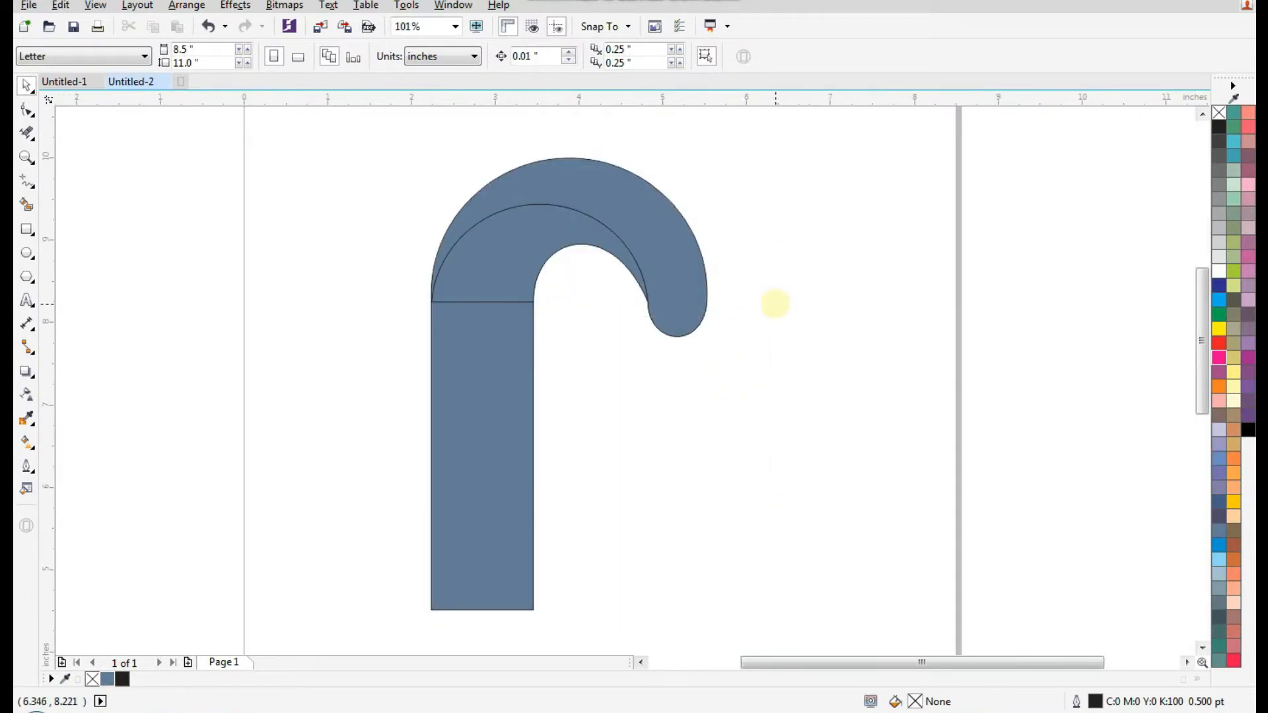
pyautogui.click(27, 228)
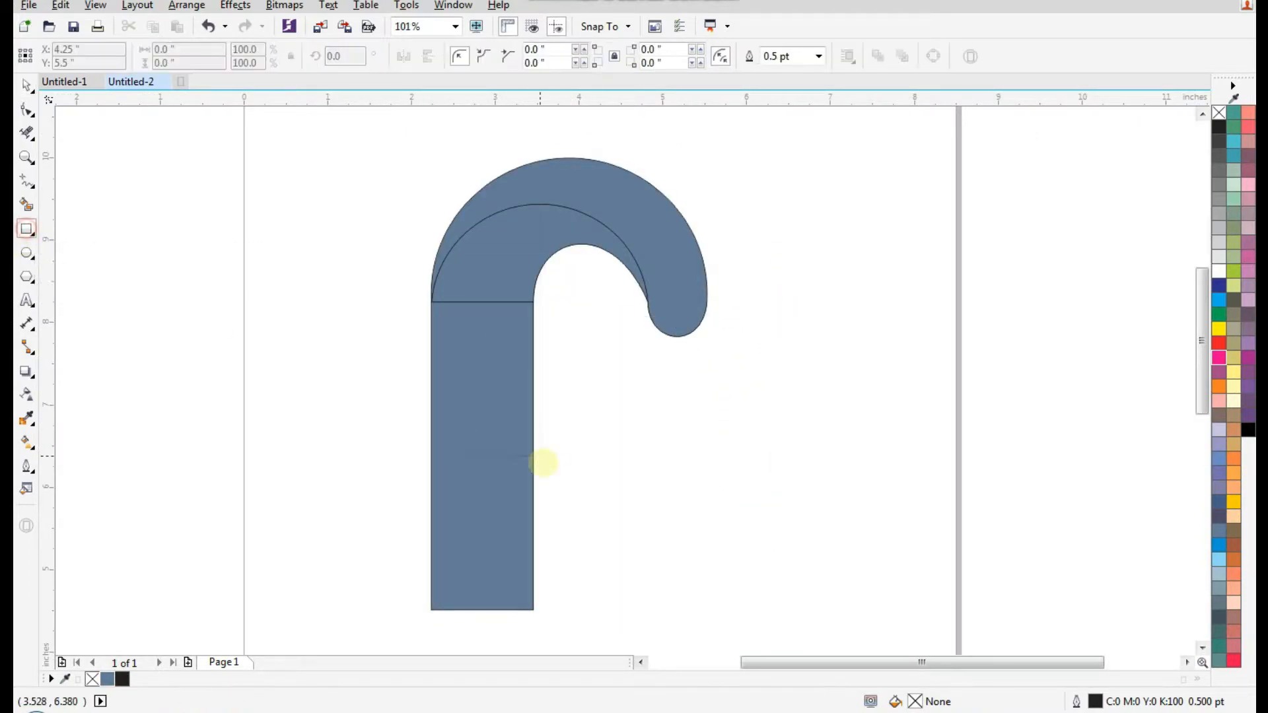
pyautogui.moveTo(482, 422); pyautogui.dragTo(632, 488)
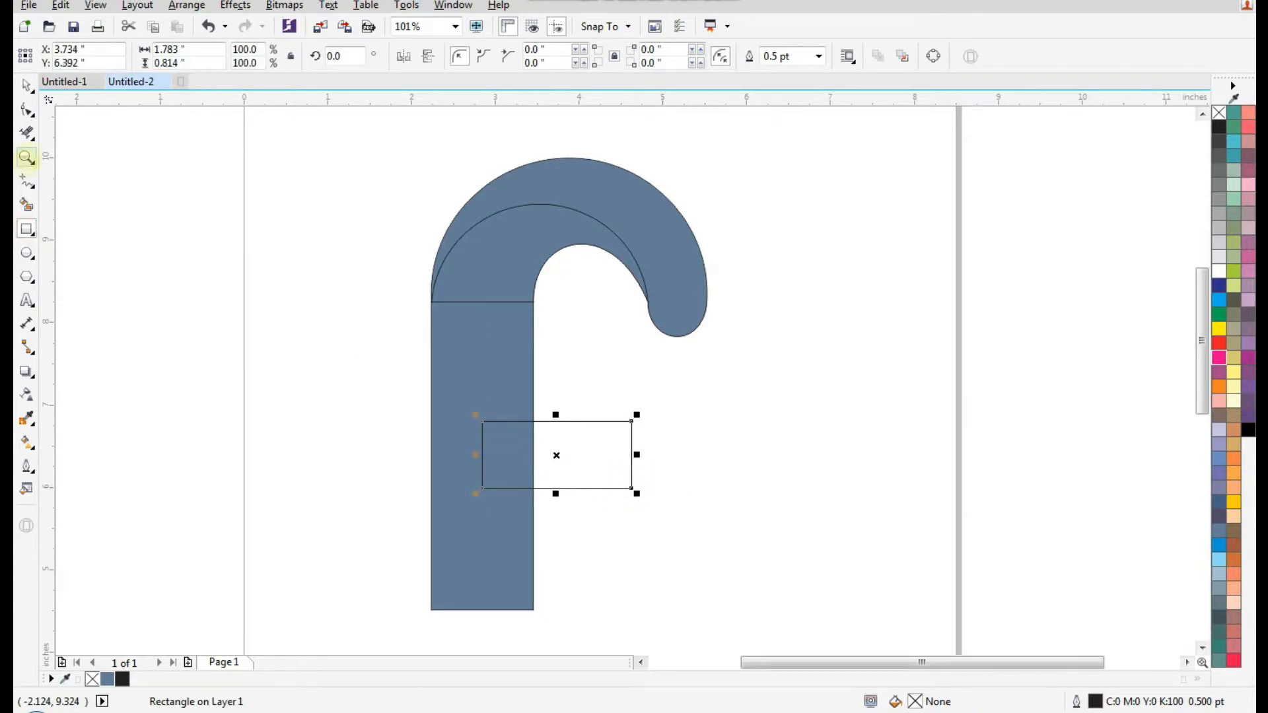
# - Round only the two right-hand corners of the horizontal rectangle to a 0.407 in radius, leaving the end inside the stem square
pyautogui.click(27, 110)
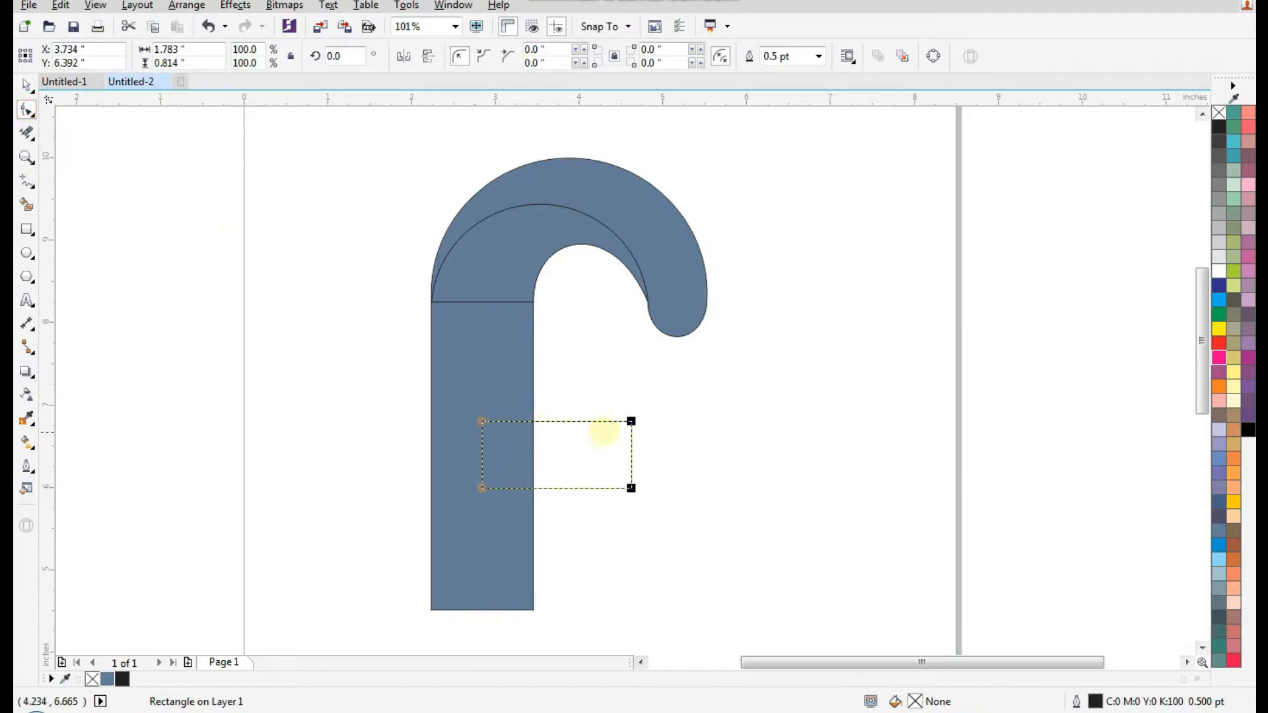
pyautogui.moveTo(631, 420); pyautogui.dragTo(597, 421)
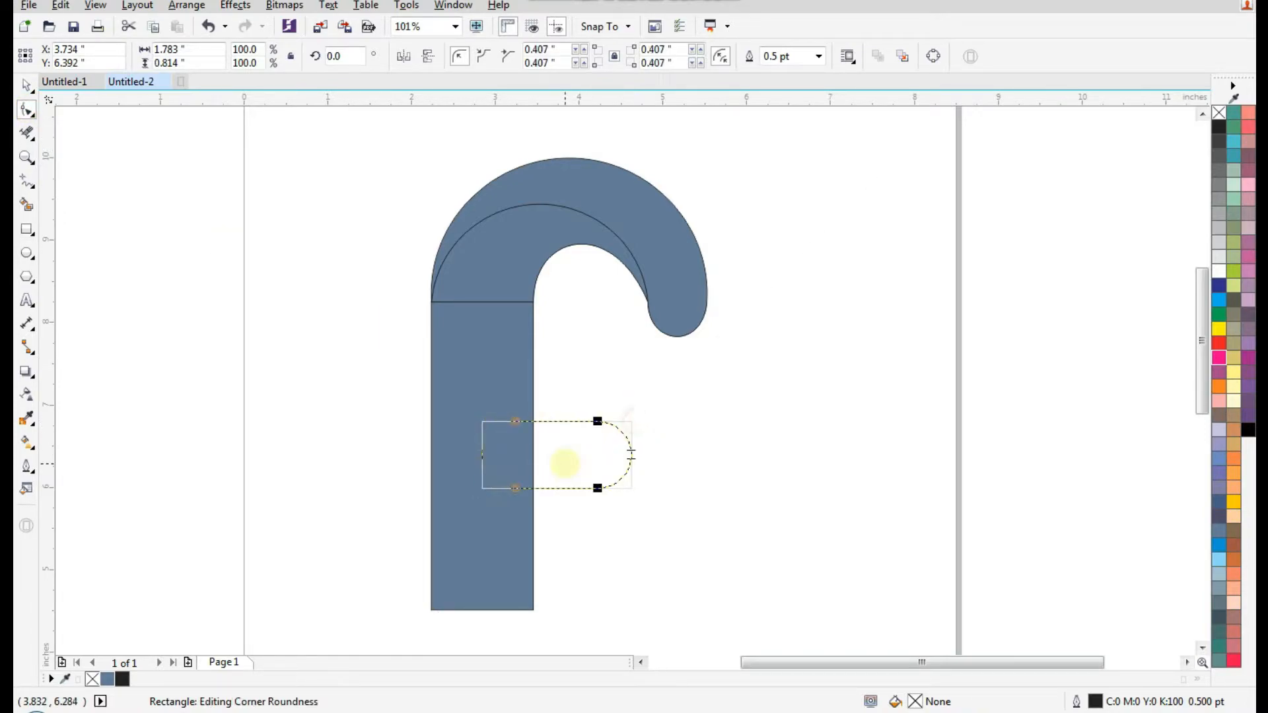
pyautogui.hotkey('ctrl', 'z')
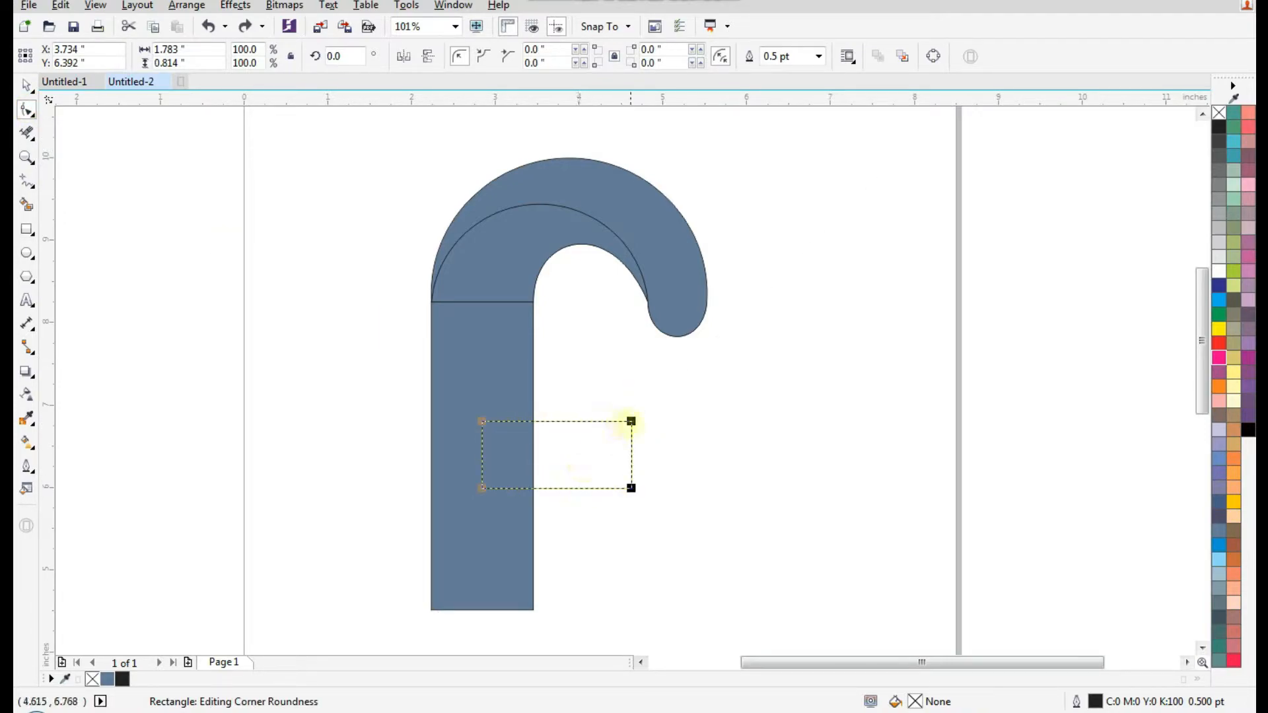
pyautogui.moveTo(632, 420); pyautogui.dragTo(556, 472)
pyautogui.moveTo(631, 488); pyautogui.dragTo(513, 447)
pyautogui.click(27, 84)
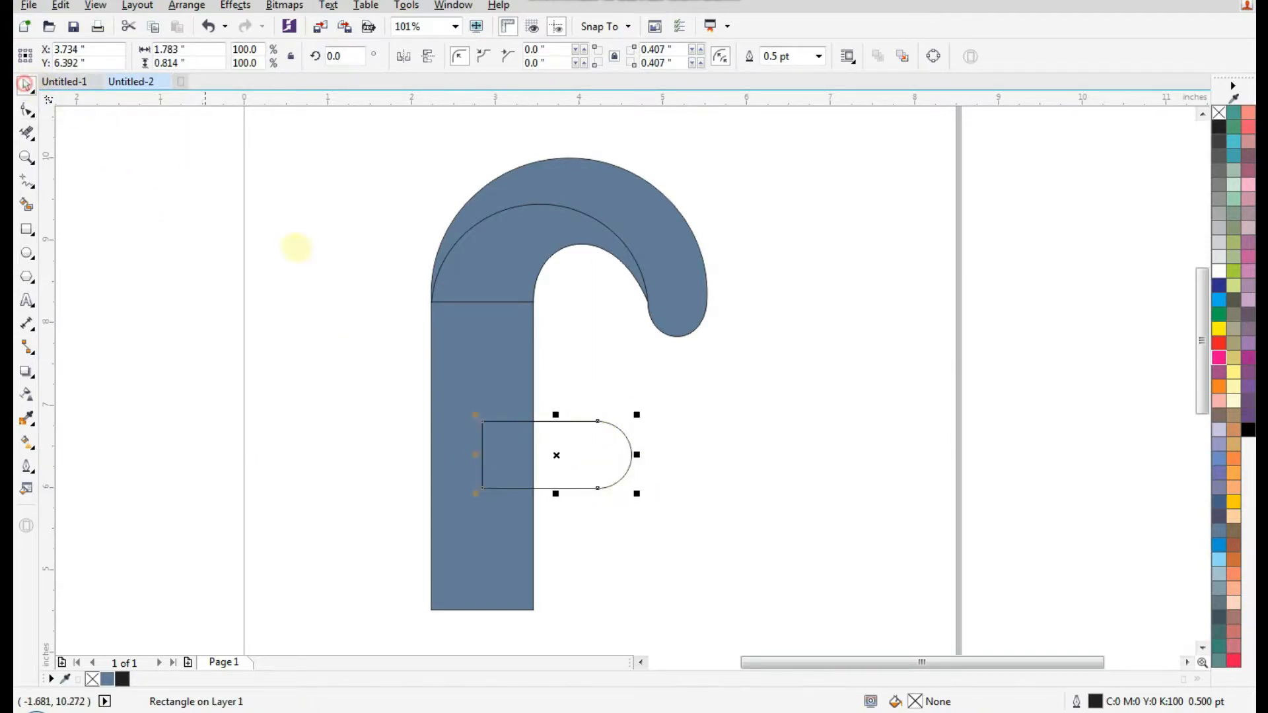
# - Stretch the round-ended bar to about 0.92 in tall and raise it slightly on the stem
pyautogui.scroll(2, 556, 415)
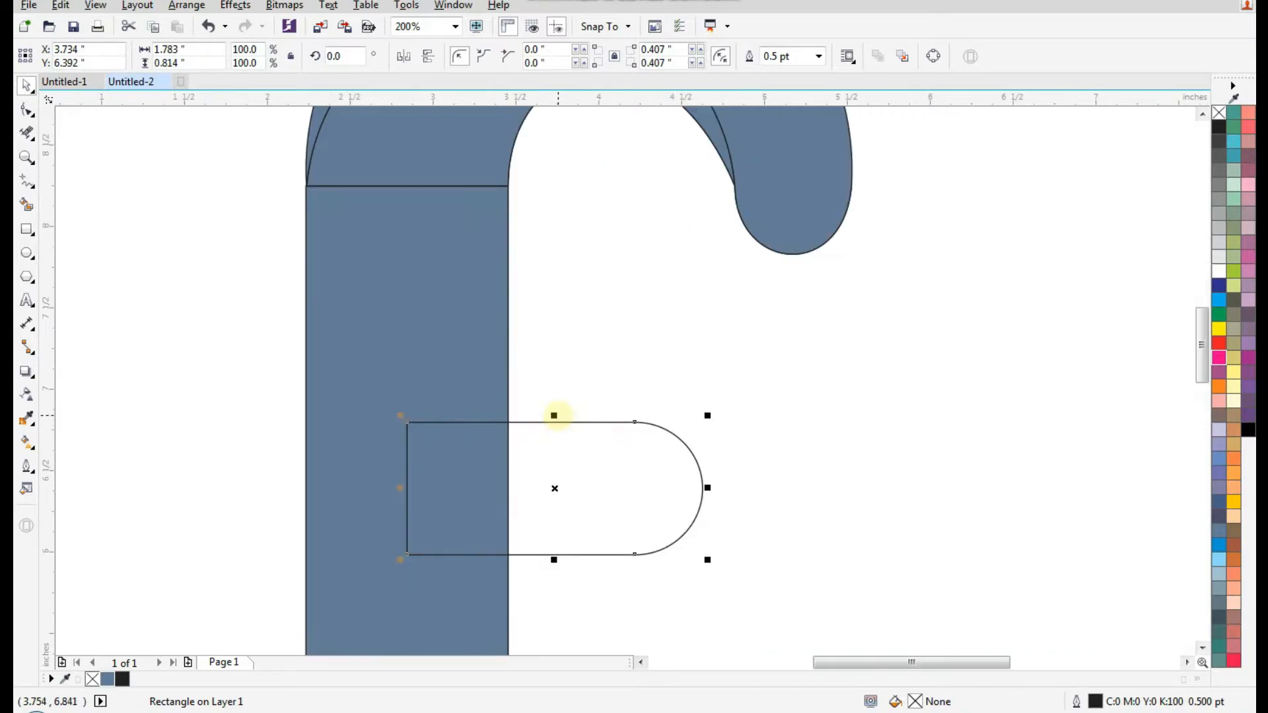
pyautogui.moveTo(555, 418); pyautogui.dragTo(581, 429)
pyautogui.click(798, 434)
pyautogui.click(657, 449)
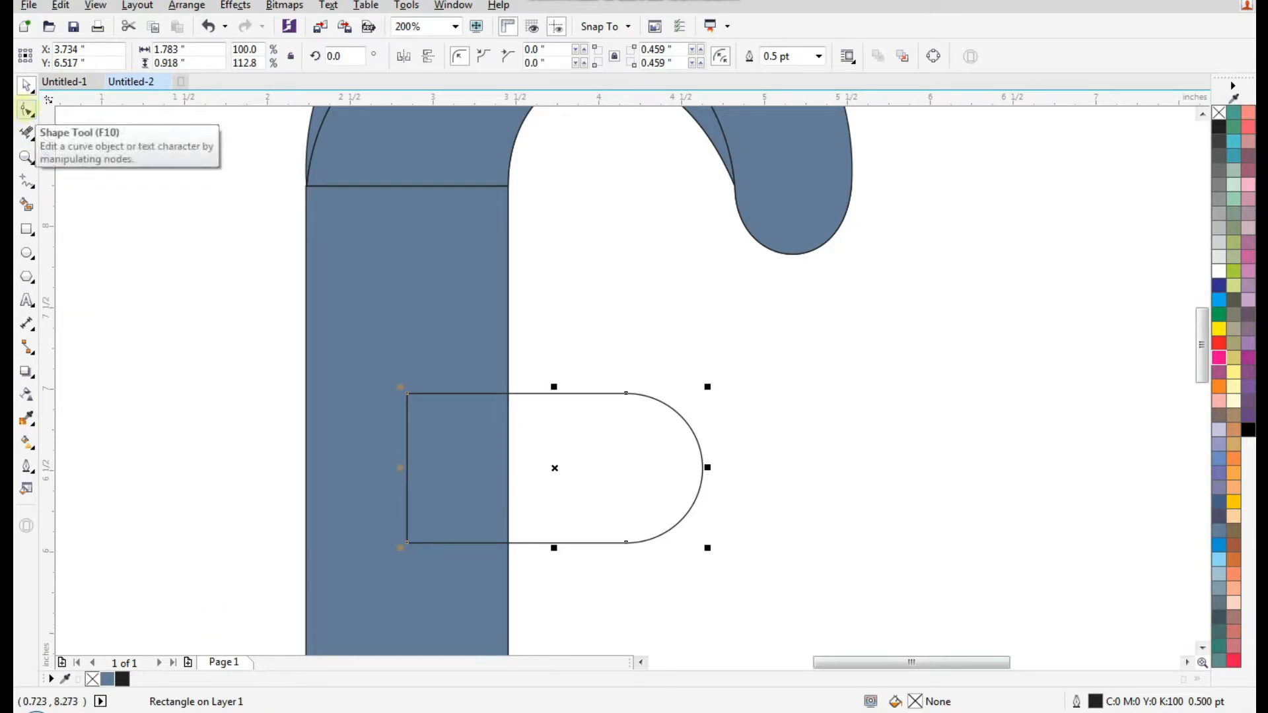
# - Convert the bar to curves, add two nodes on its bottom edge, and pull the one at the stem's edge downward to form a slope
pyautogui.click(27, 110)
pyautogui.scroll(2, 535, 552)
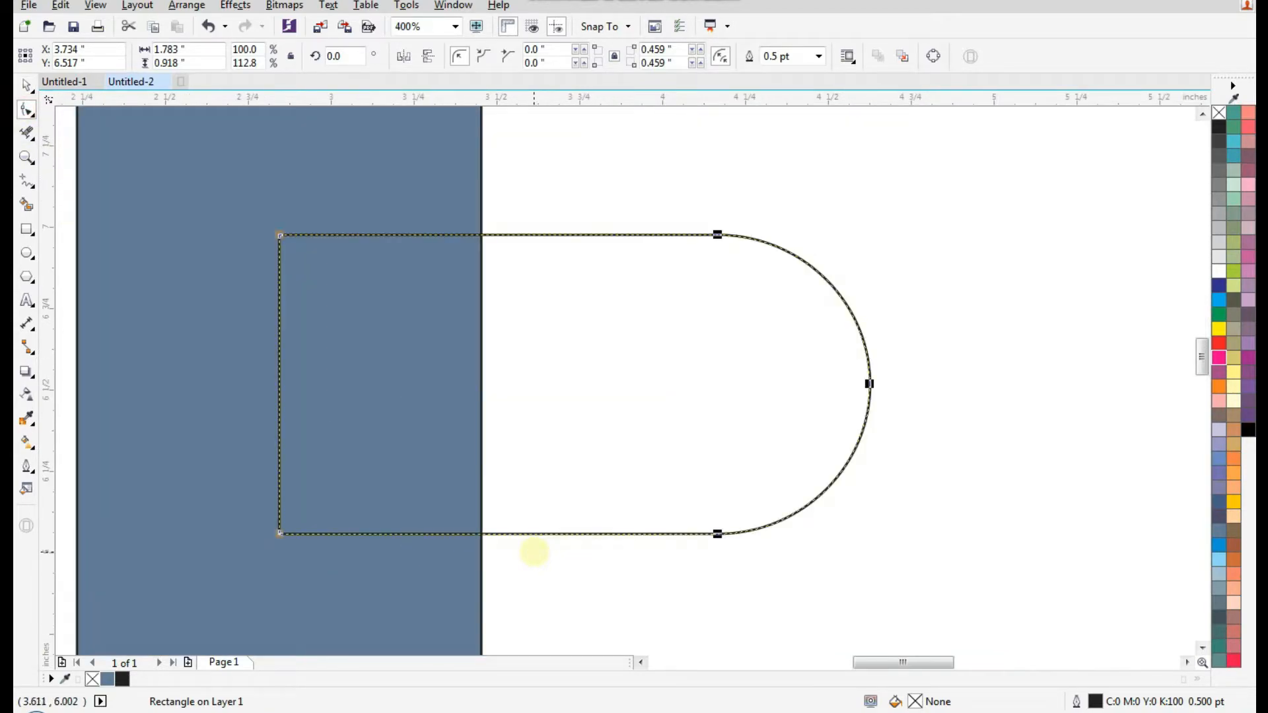
pyautogui.hotkey('ctrl', 'q')
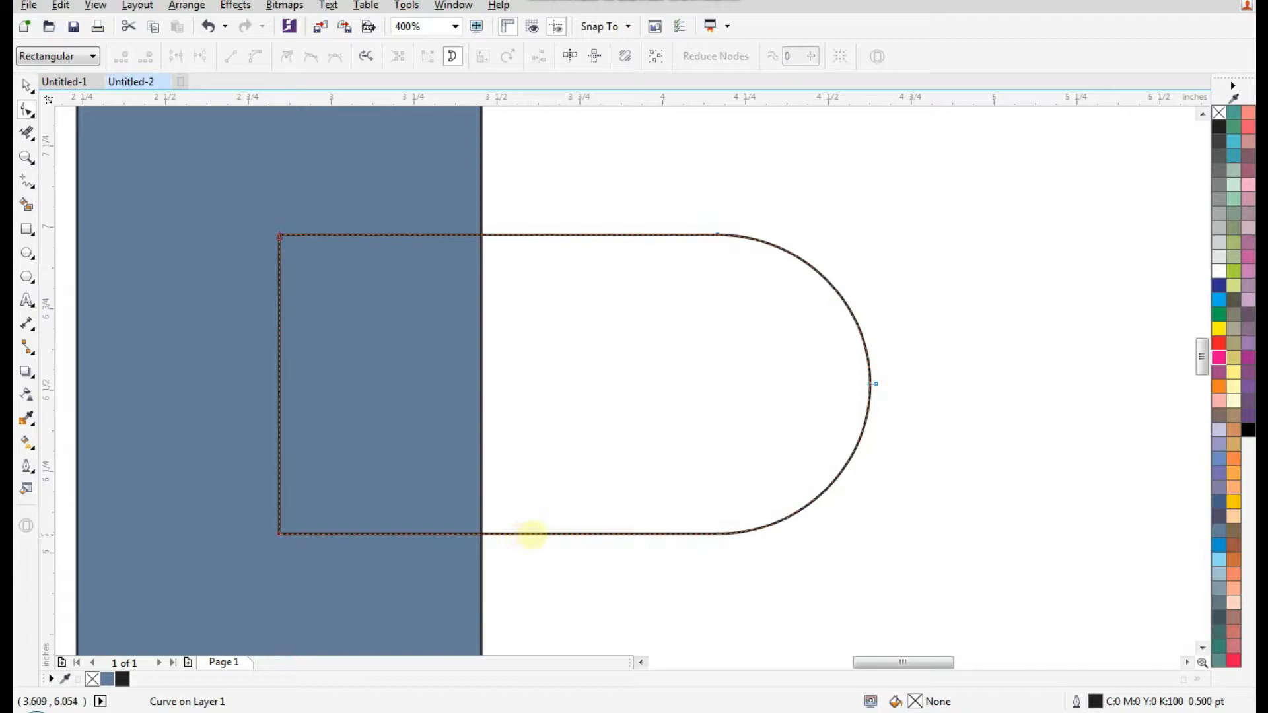
pyautogui.doubleClick(551, 534)
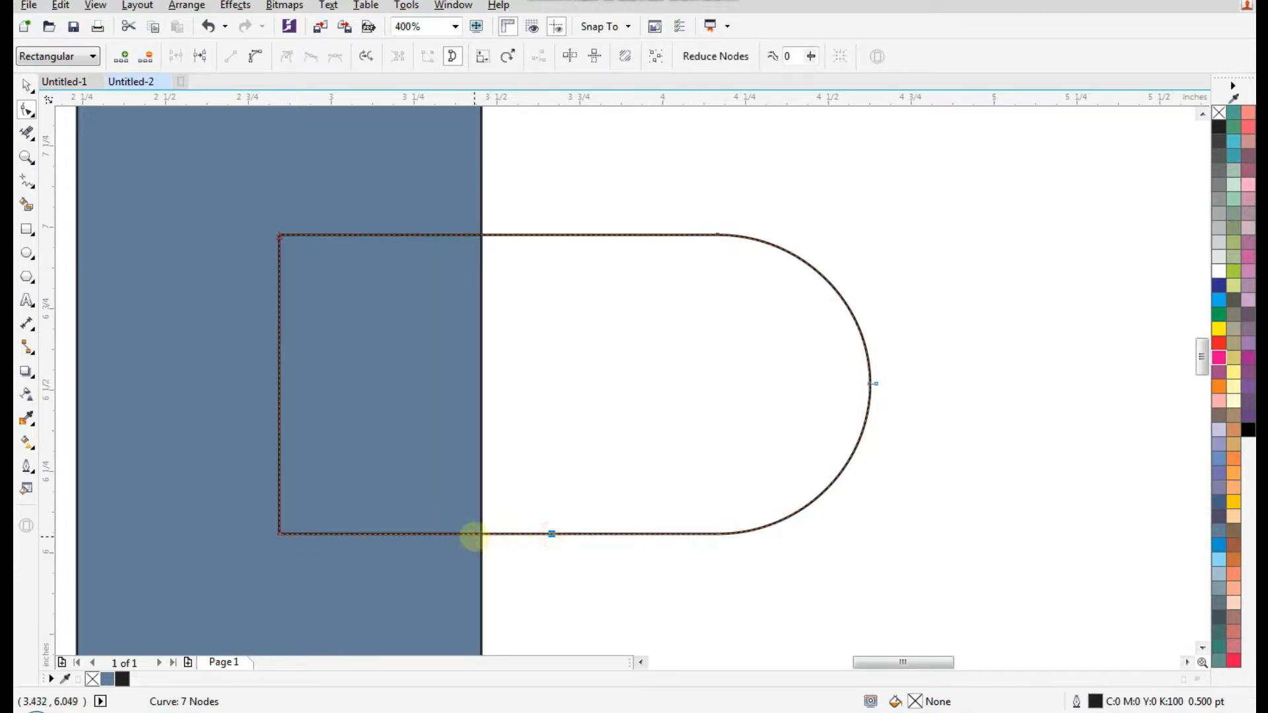
pyautogui.doubleClick(479, 533)
pyautogui.moveTo(480, 534); pyautogui.dragTo(480, 601)
pyautogui.moveTo(552, 534); pyautogui.dragTo(589, 534)
# - Convert the sloping segment under the bar to a curve and bend it into a smooth concave fillet against the stem
pyautogui.click(539, 559)
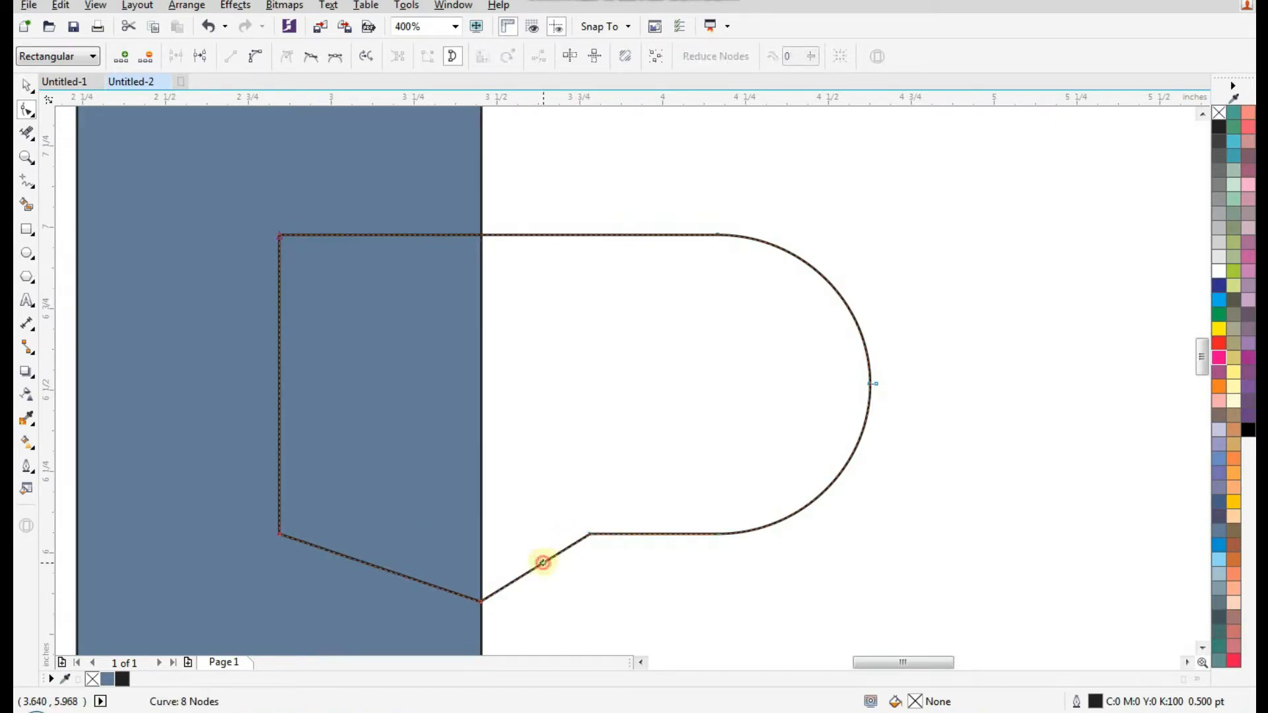
pyautogui.click(255, 56)
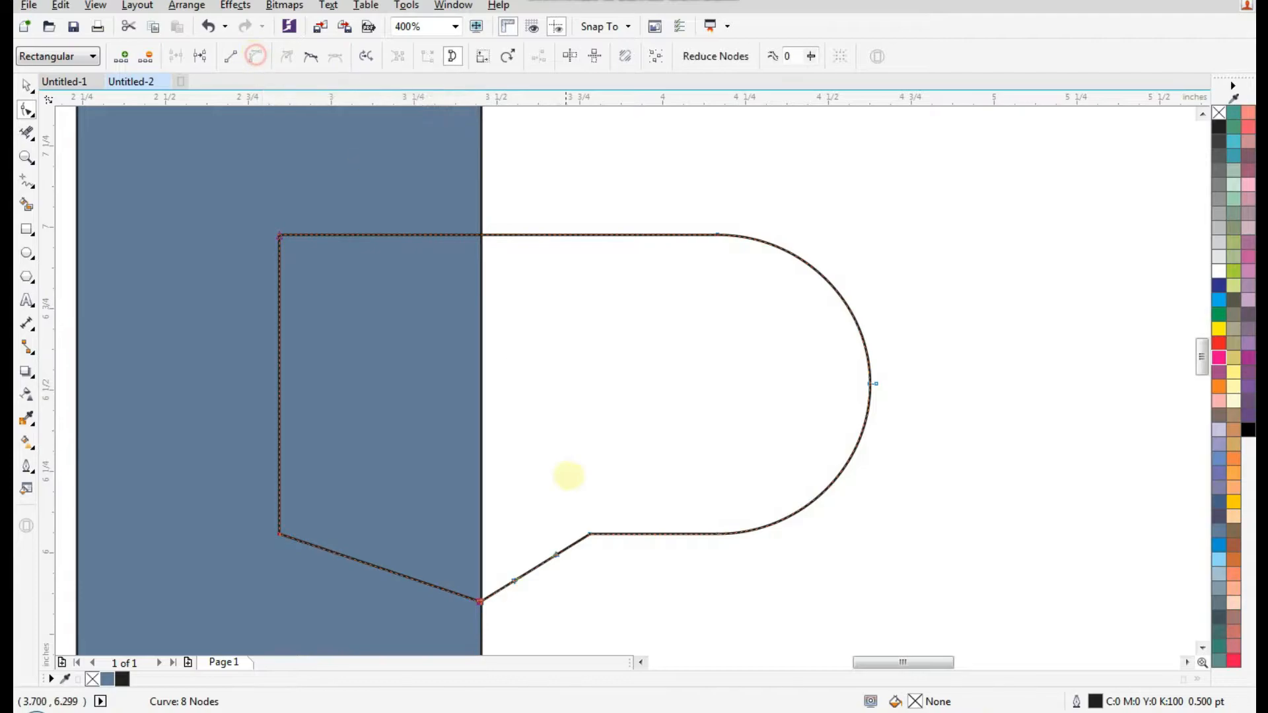
pyautogui.moveTo(532, 570); pyautogui.dragTo(517, 551)
pyautogui.scroll(-1, 601, 471)
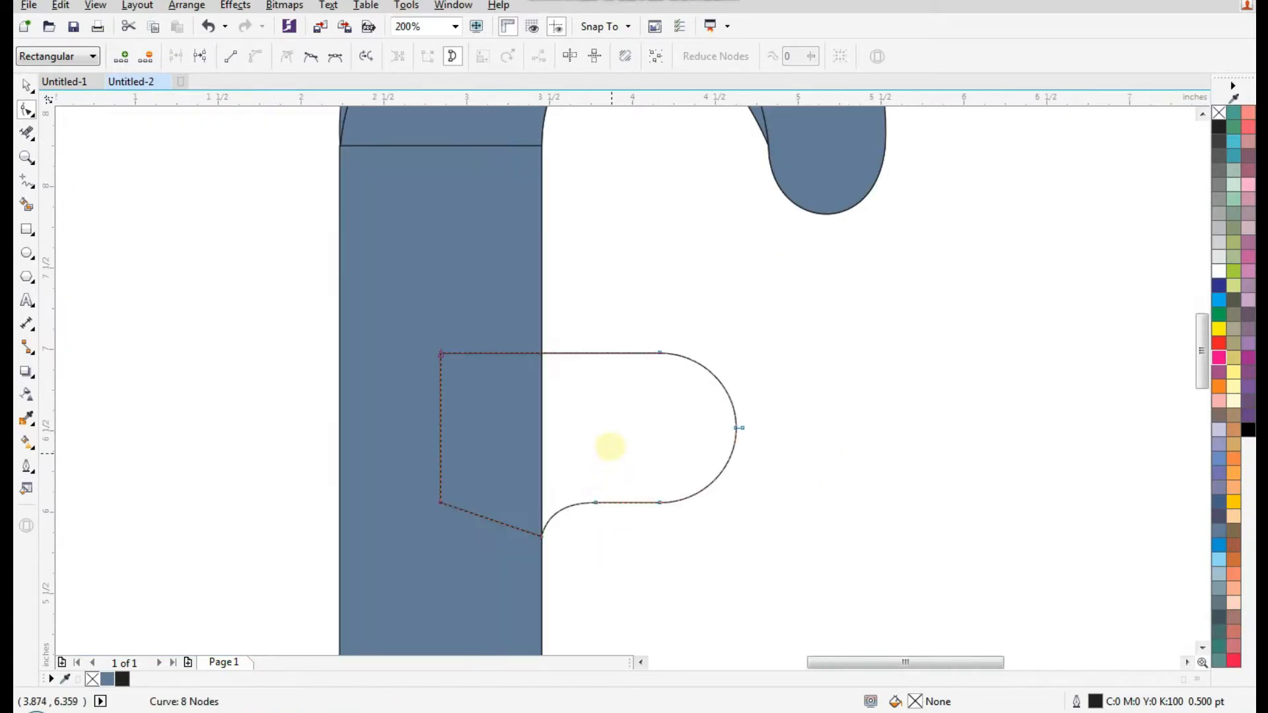
pyautogui.scroll(1, 580, 350)
pyautogui.scroll(-1, 586, 350)
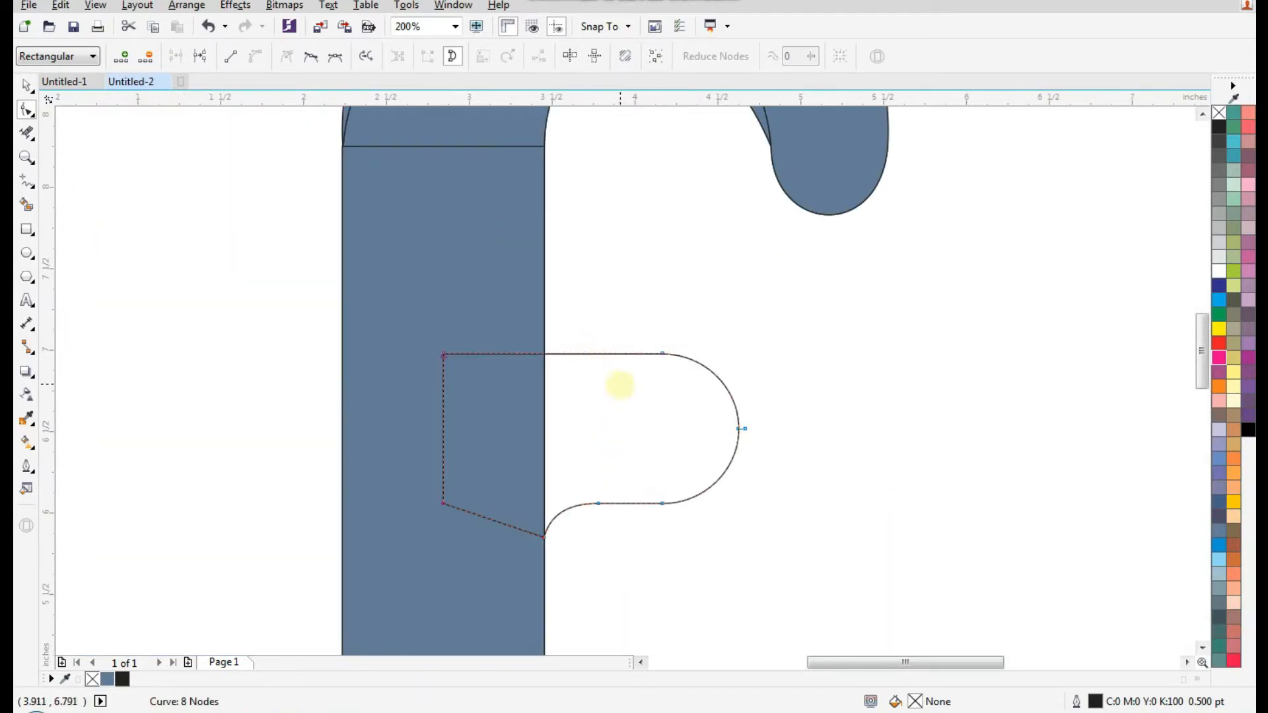
# - Trim off the part of the bar's outline that lies inside the stem with Virtual Segment Delete
pyautogui.click(27, 84)
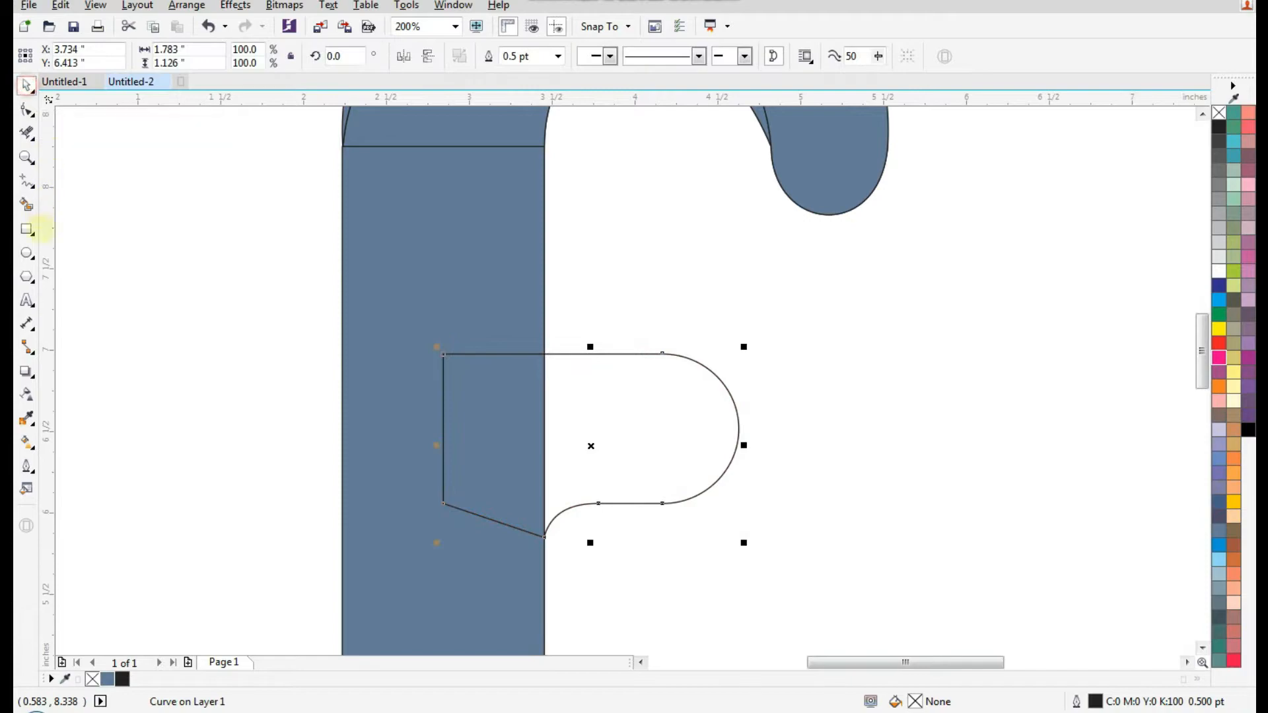
pyautogui.click(34, 137)
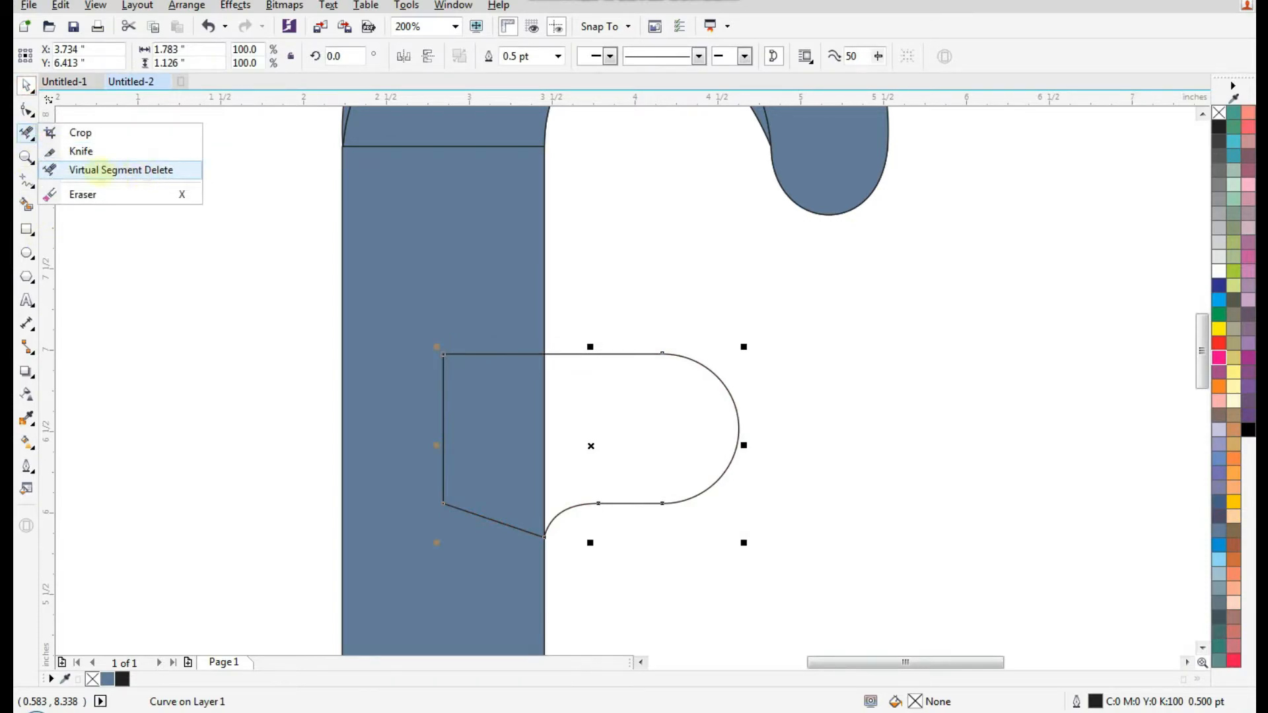
pyautogui.click(121, 170)
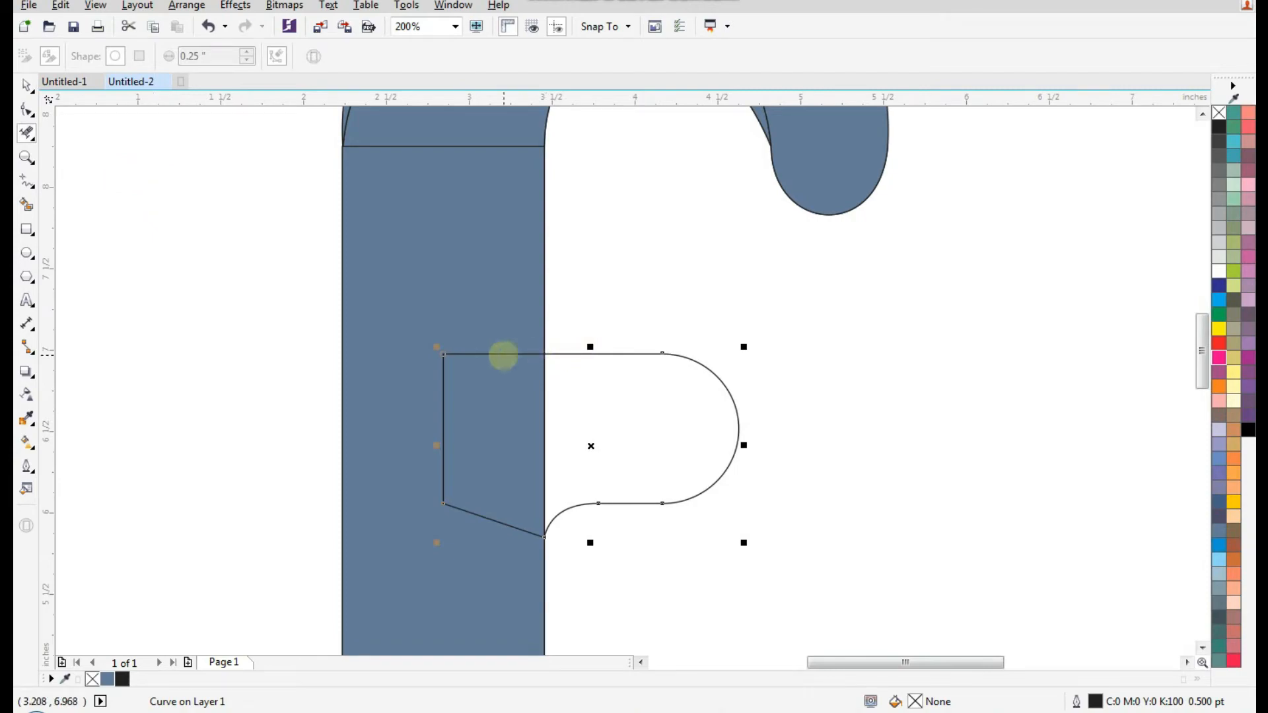
pyautogui.click(507, 354)
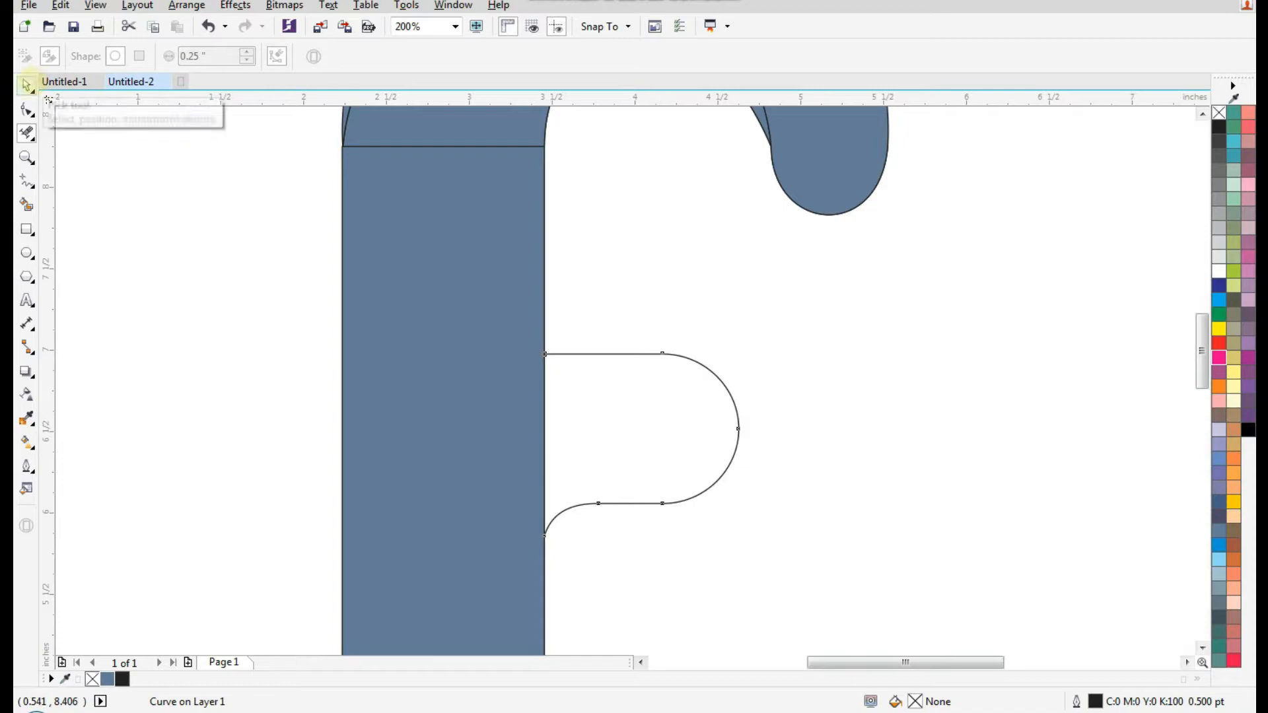
pyautogui.click(26, 84)
# - Smart-fill the area enclosed by the bar's outline and the stem with blue-grey (C40 M20 Y0 K40)
pyautogui.click(26, 204)
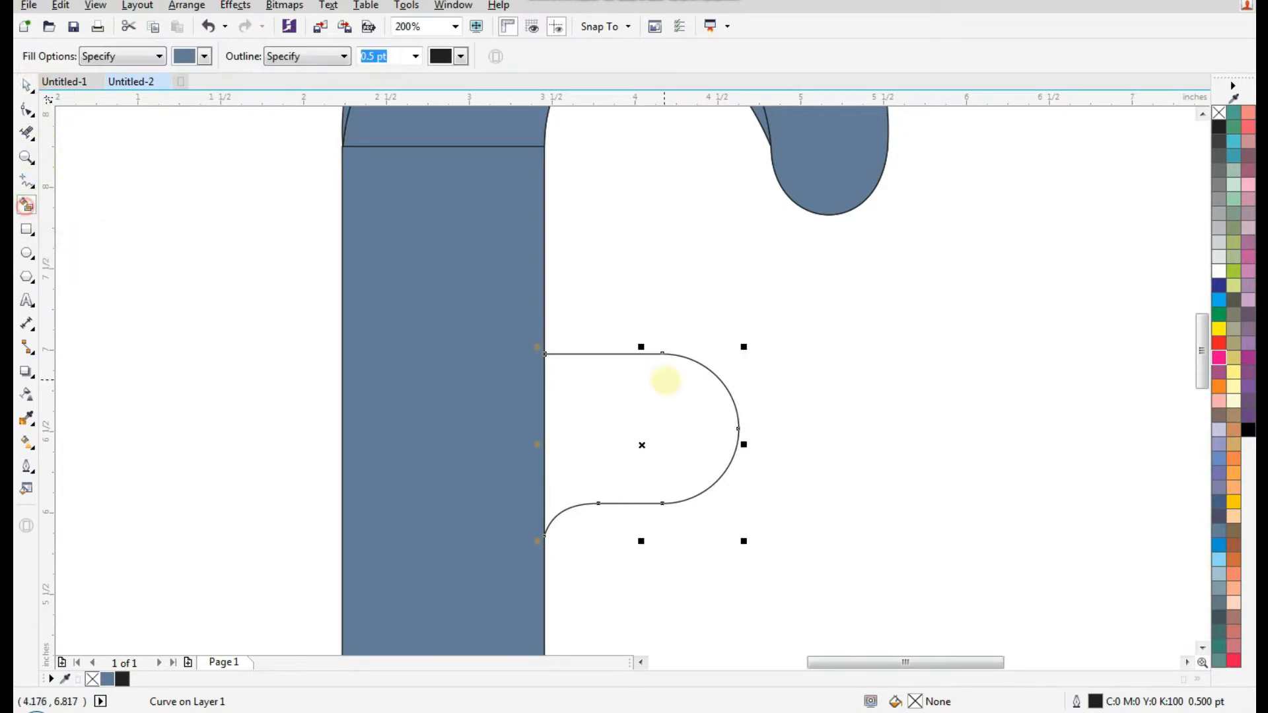
pyautogui.click(664, 379)
pyautogui.click(26, 84)
pyautogui.scroll(-1, 627, 236)
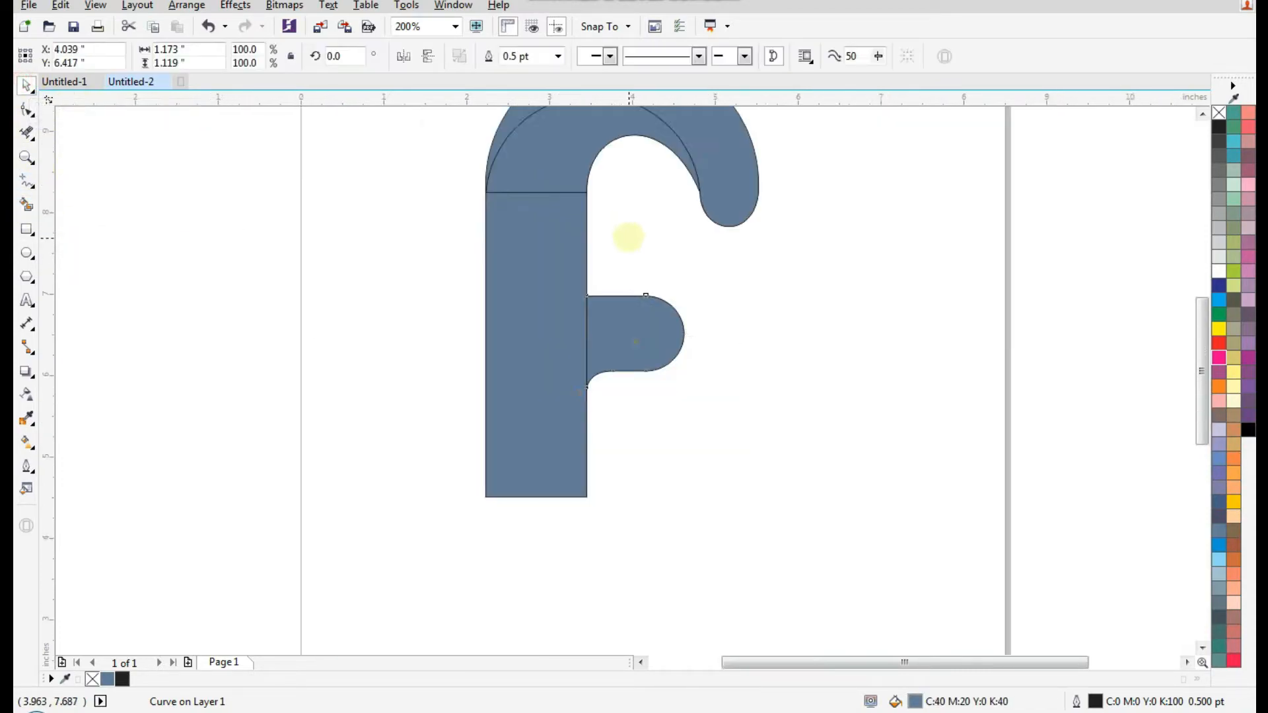
# - Move the filled side bar up along the stem to about Y 6.67 in
pyautogui.moveTo(816, 221); pyautogui.dragTo(373, 549)
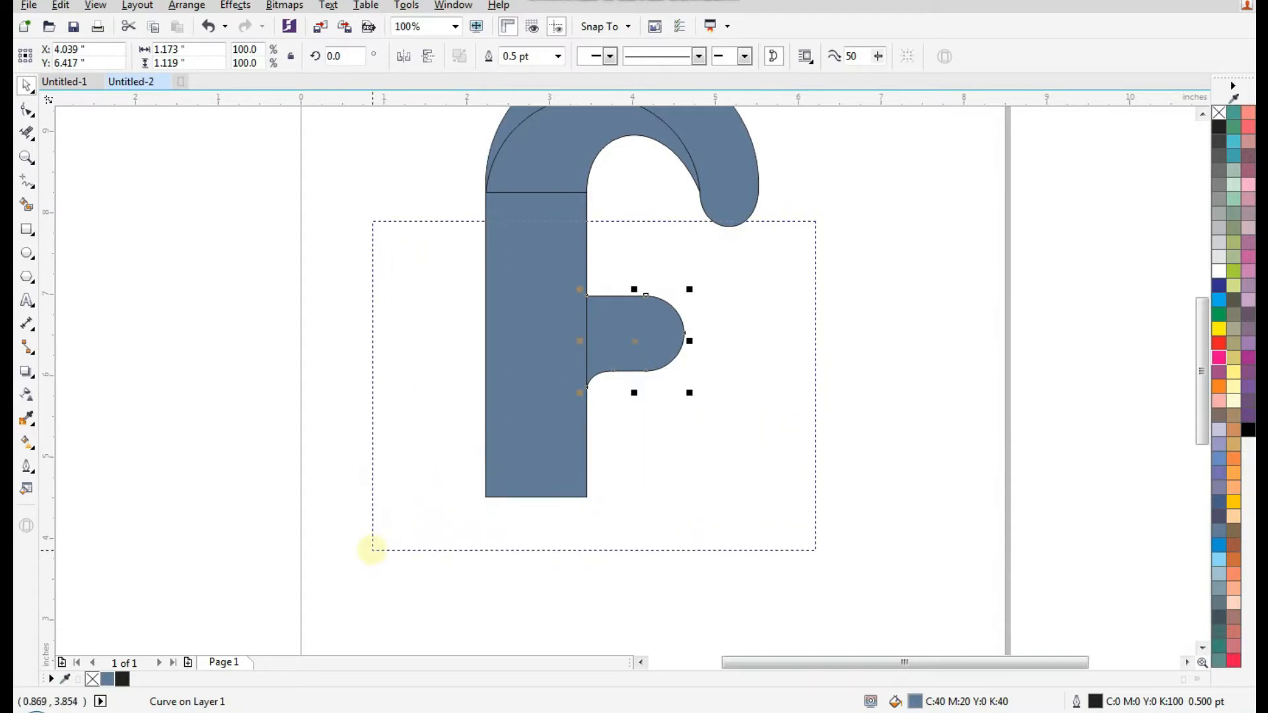
pyautogui.scroll(2, 781, 303)
pyautogui.moveTo(741, 303); pyautogui.dragTo(744, 271)
# - Delete the unfilled construction curve left around the side bar and remove the filled bar's outline
pyautogui.click(758, 407)
pyautogui.click(712, 356)
pyautogui.press('Delete')
pyautogui.click(719, 283)
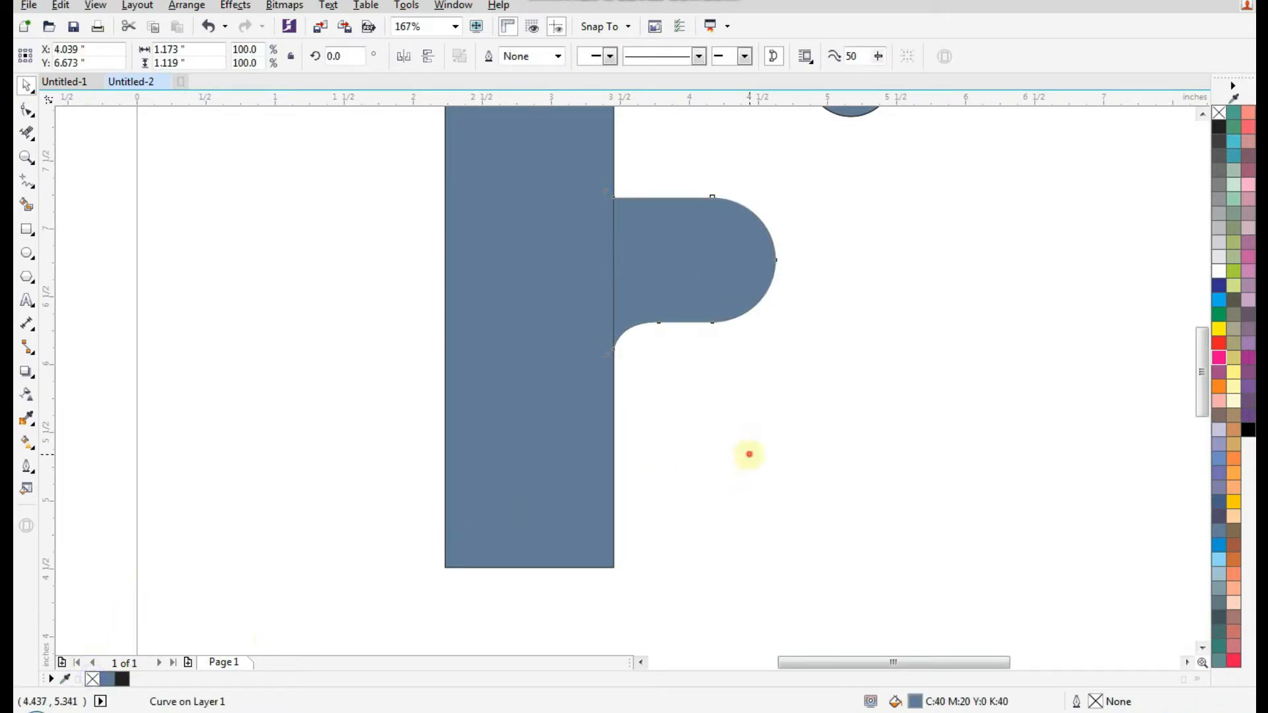
pyautogui.click(750, 454)
# - Draw a rectangle about 1.22 × 2.89 in over the stem, from the side bar's top edge to just below the stem's base
pyautogui.click(27, 229)
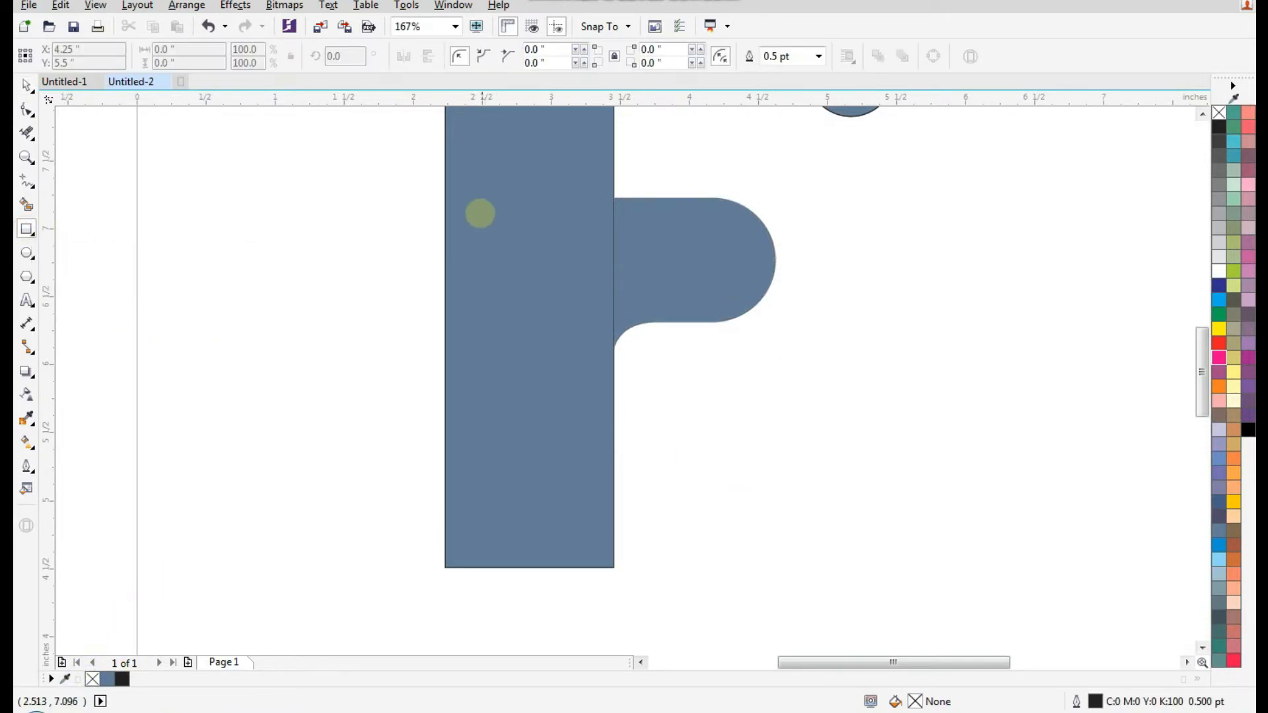
pyautogui.moveTo(444, 195); pyautogui.dragTo(608, 567)
pyautogui.moveTo(613, 577); pyautogui.dragTo(613, 589)
pyautogui.scroll(-2, 603, 501)
pyautogui.press('z')
pyautogui.moveTo(660, 340); pyautogui.dragTo(479, 456)
pyautogui.scroll(-2, 376, 271)
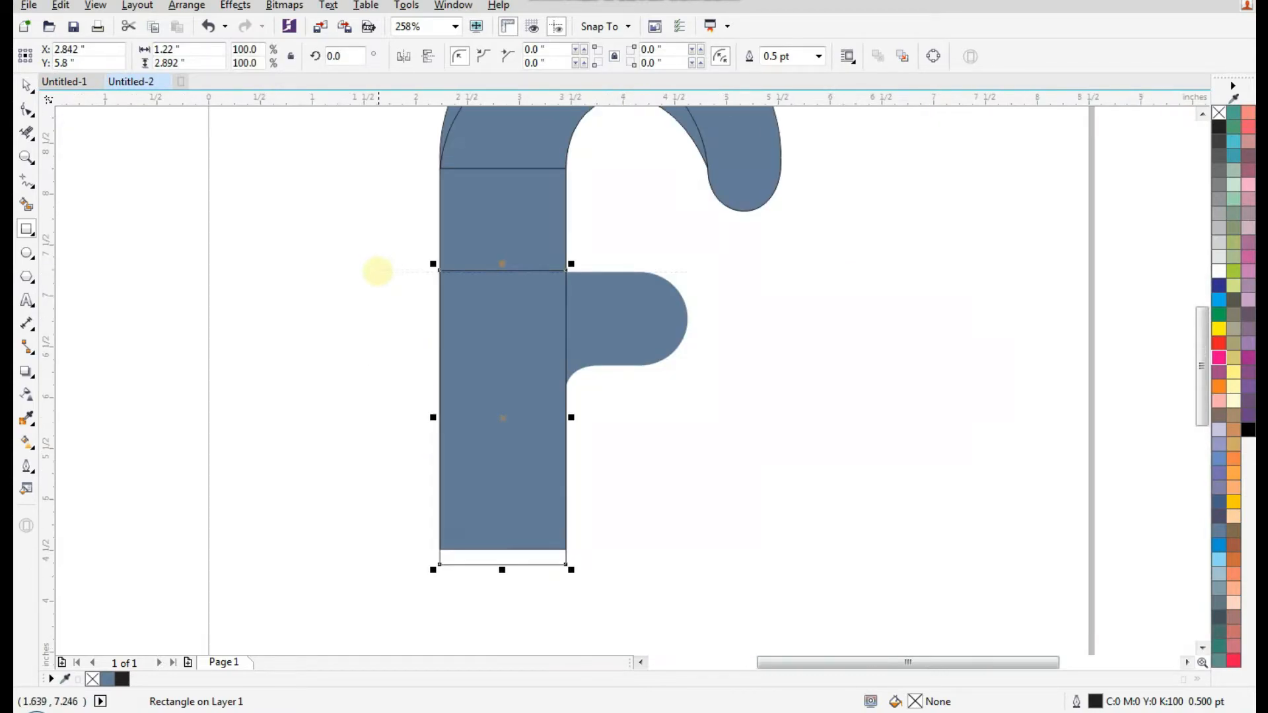
# - Round the new rectangle's two bottom corners fully to 0.61 in and stretch it downward to about 3.29 in tall
pyautogui.click(26, 109)
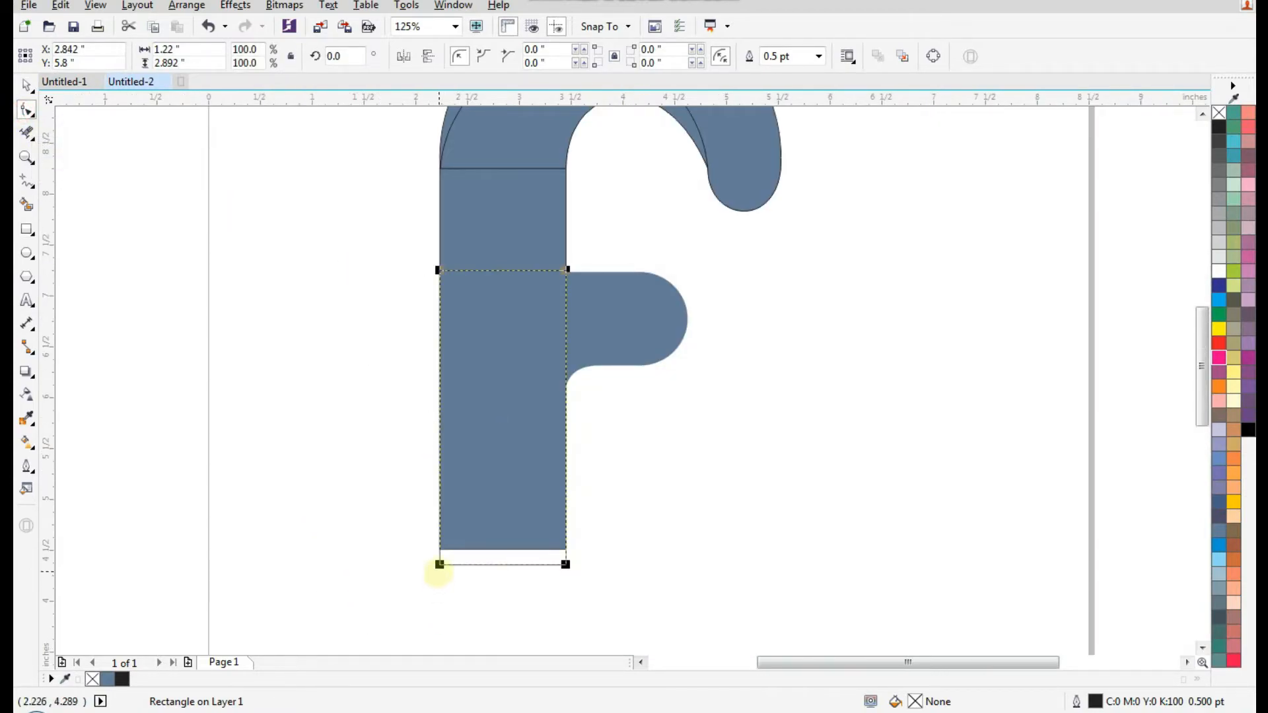
pyautogui.moveTo(440, 564); pyautogui.dragTo(506, 467)
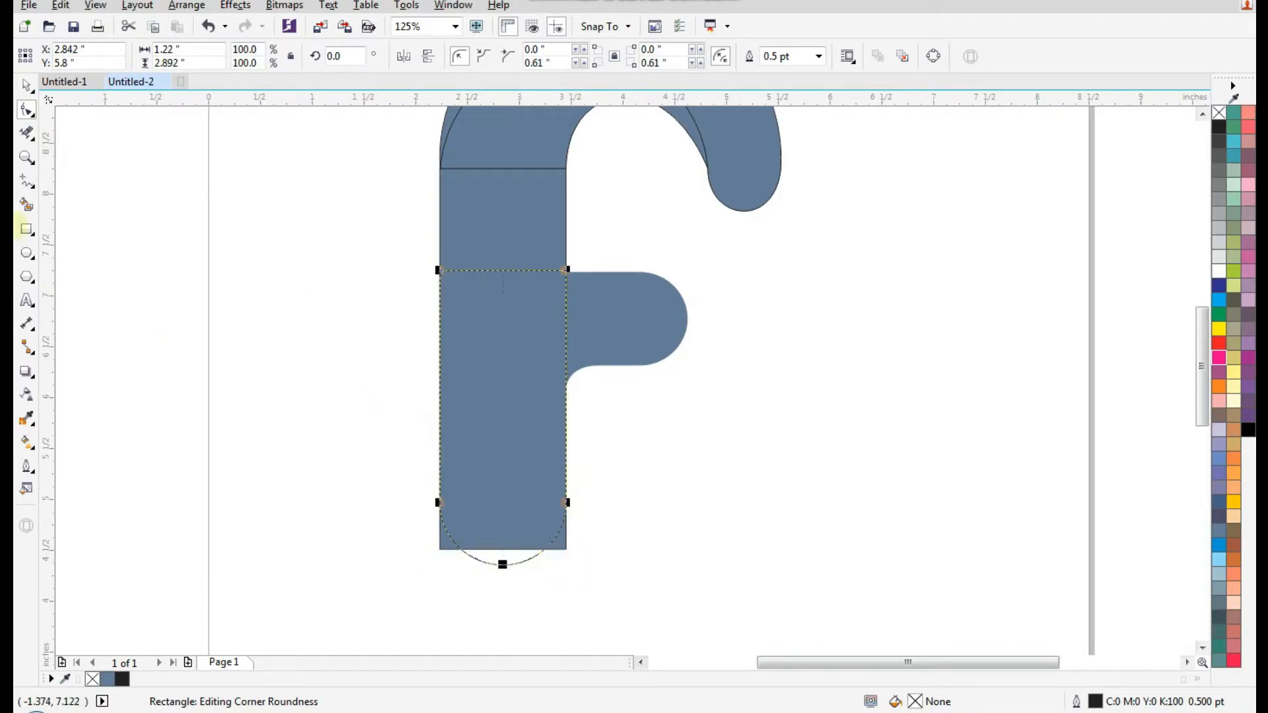
pyautogui.press('space')
pyautogui.moveTo(501, 569); pyautogui.dragTo(509, 606)
pyautogui.click(605, 514)
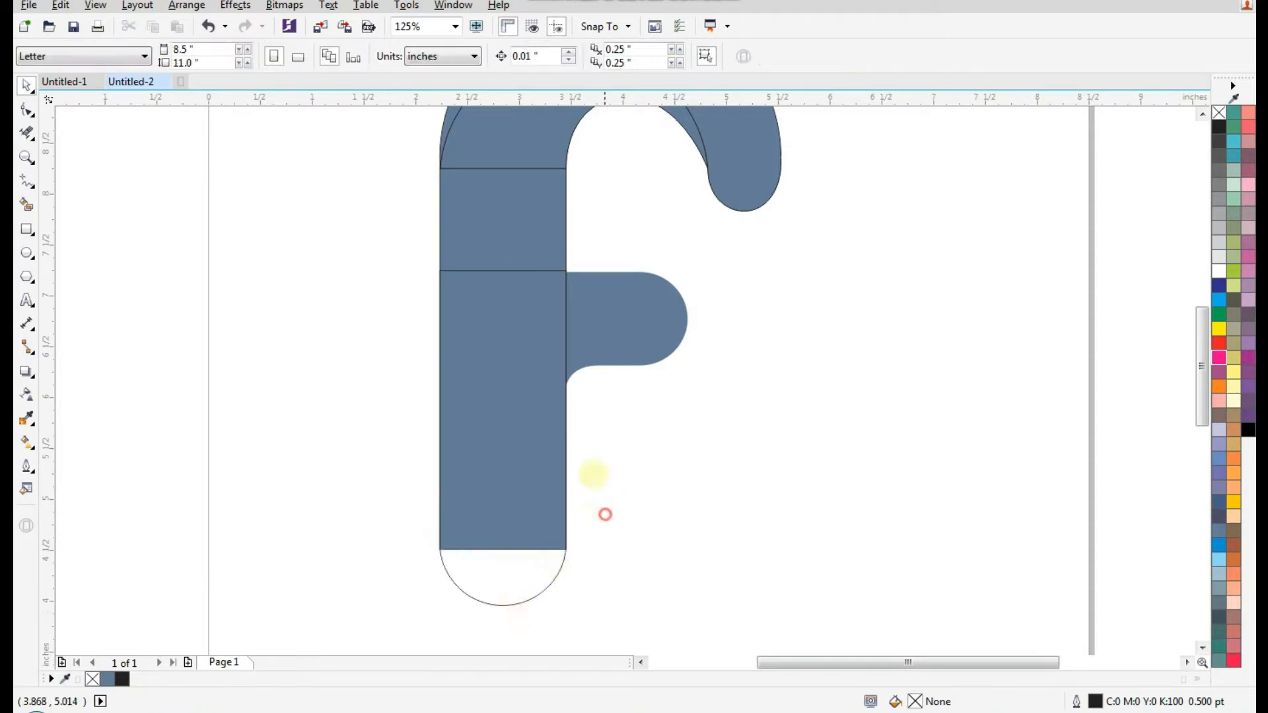
# - Convert the overlay rectangle to curves, add nodes on its top and left edges, and delete the top-left corner node
pyautogui.click(538, 291)
pyautogui.scroll(2, 484, 286)
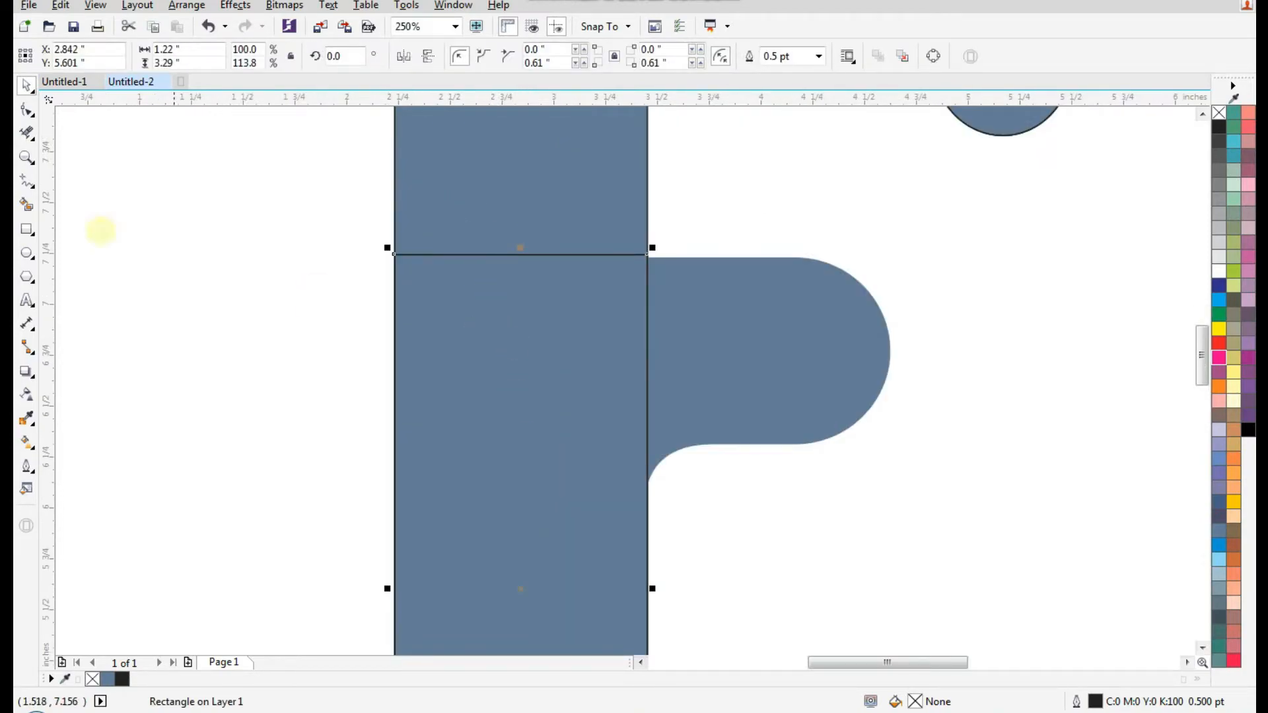
pyautogui.click(26, 110)
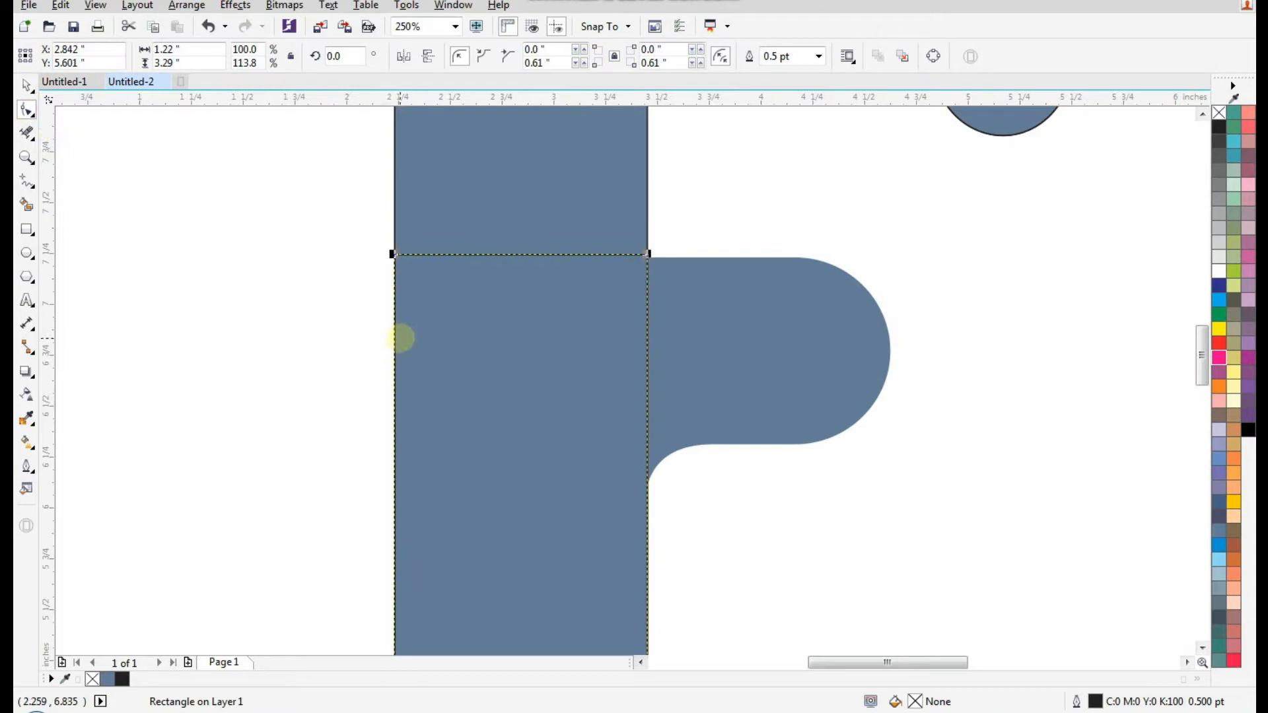
pyautogui.hotkey('ctrl', 'q')
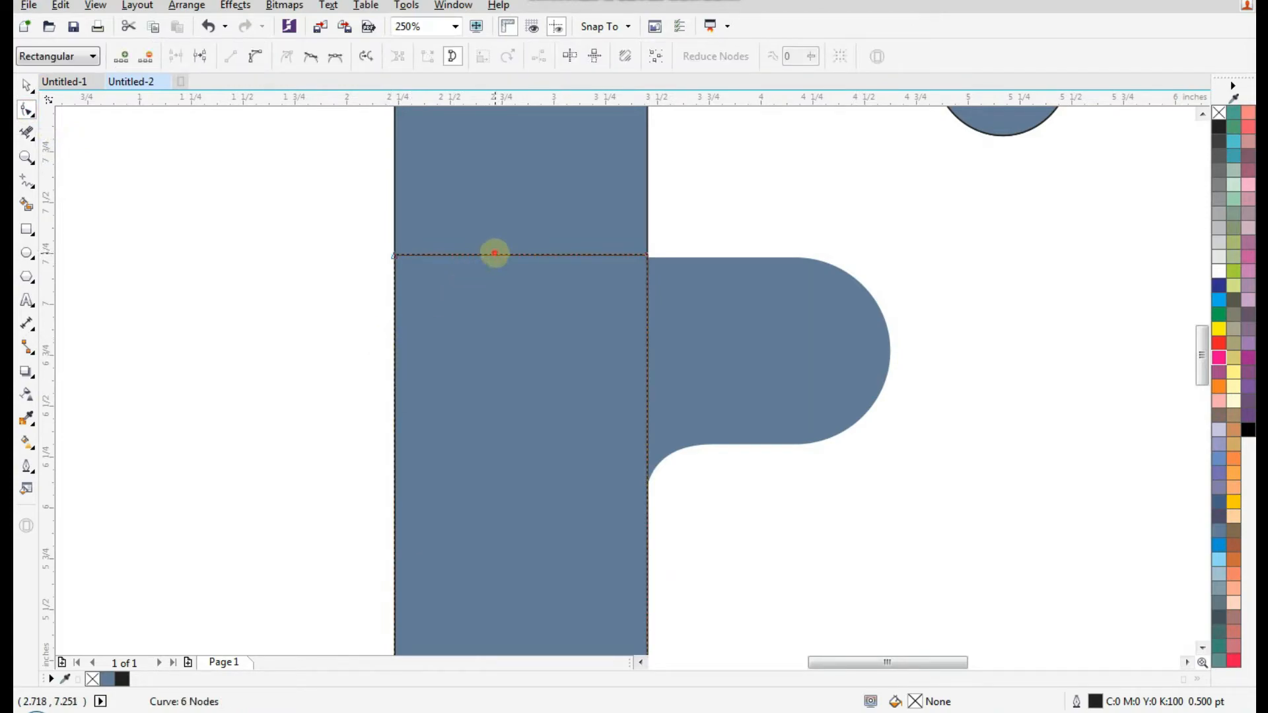
pyautogui.doubleClick(494, 254)
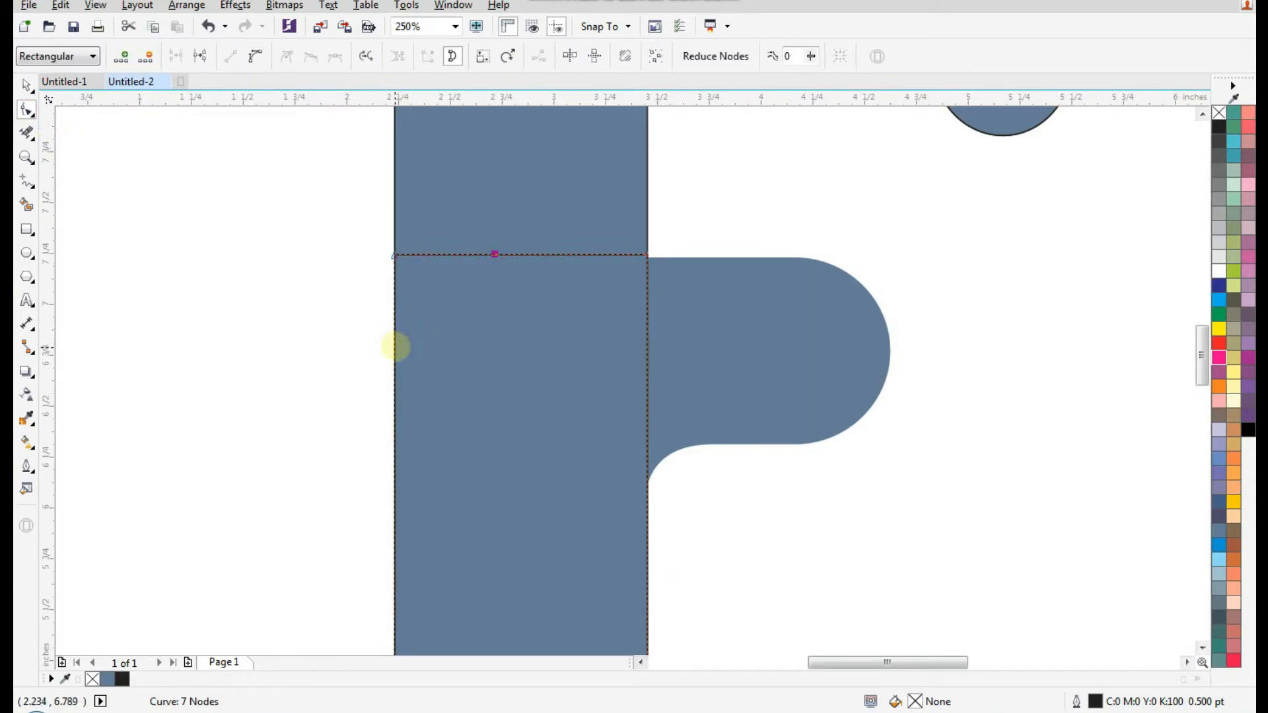
pyautogui.doubleClick(394, 347)
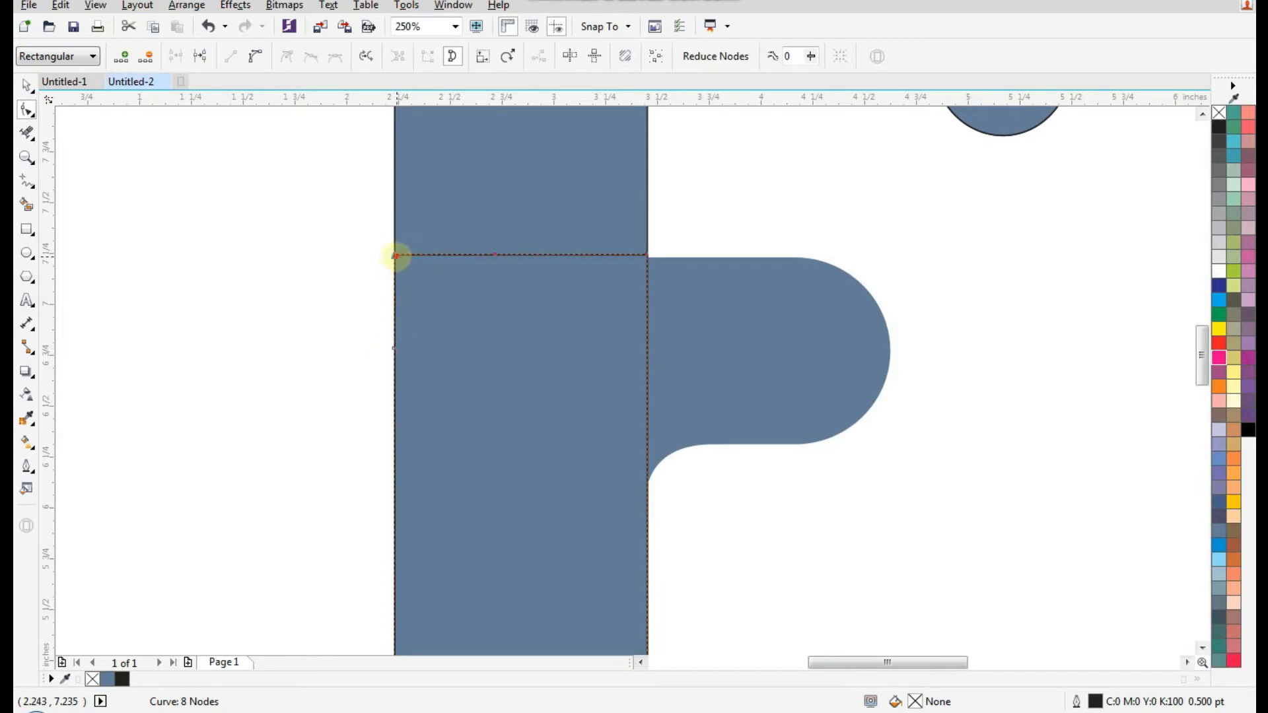
pyautogui.doubleClick(396, 256)
pyautogui.moveTo(494, 254); pyautogui.dragTo(522, 254)
# - Convert the overlay's cut top-left segment to a curve and bend it outward into a rounded corner
pyautogui.click(474, 289)
pyautogui.click(253, 59)
pyautogui.moveTo(458, 298); pyautogui.dragTo(430, 272)
pyautogui.scroll(-2, 458, 276)
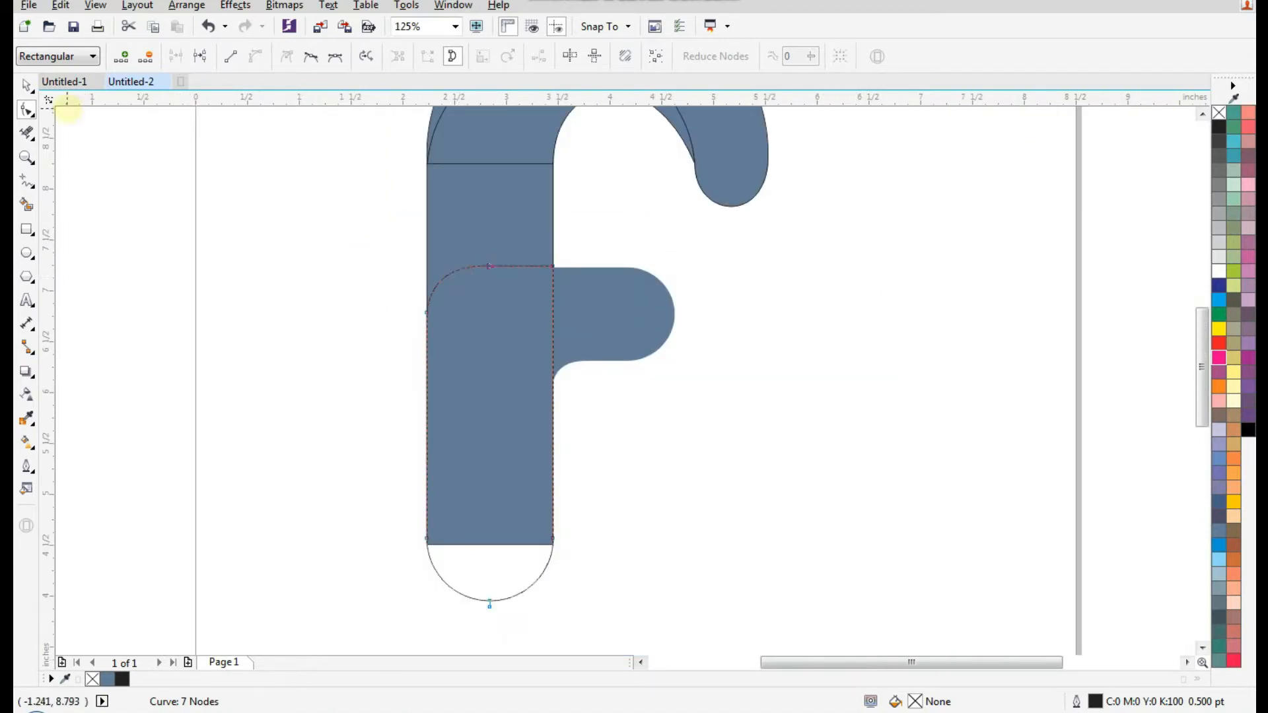
pyautogui.click(26, 84)
pyautogui.click(679, 368)
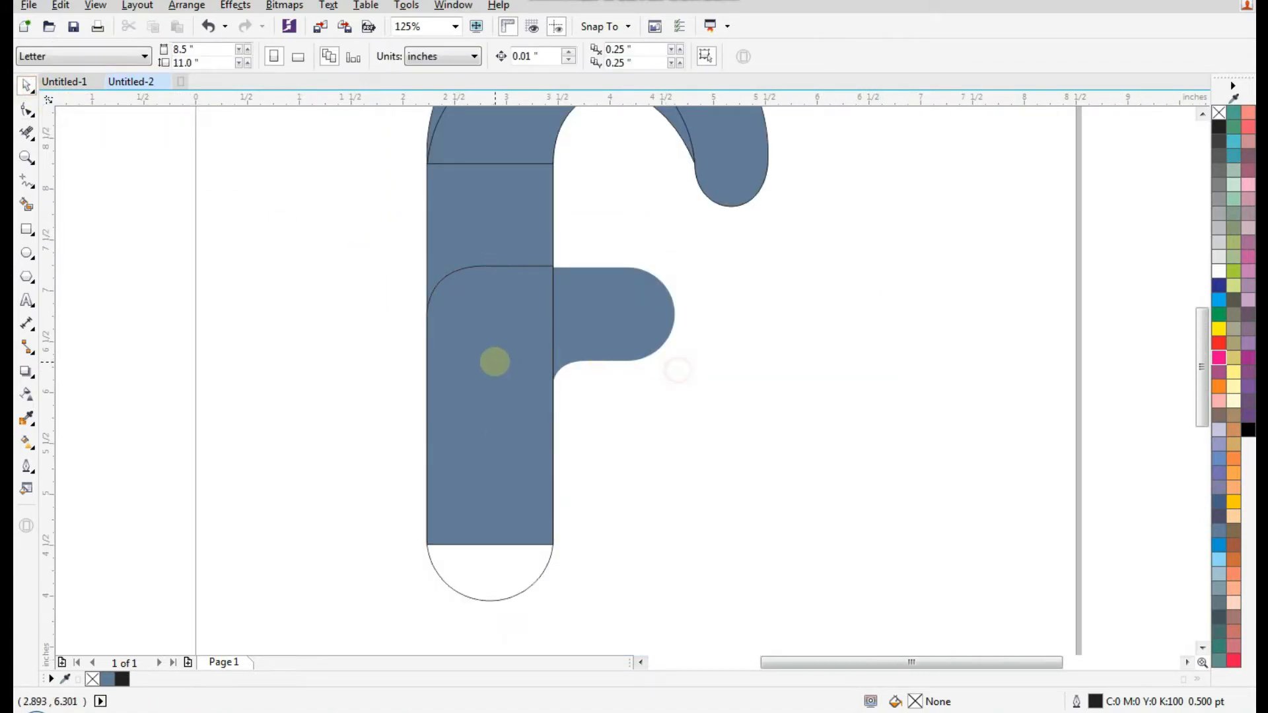
# - Remove the outlines from all the logo shapes
pyautogui.scroll(-2, 497, 365)
pyautogui.moveTo(665, 161); pyautogui.dragTo(423, 519)
pyautogui.rightClick(93, 679)
pyautogui.click(382, 549)
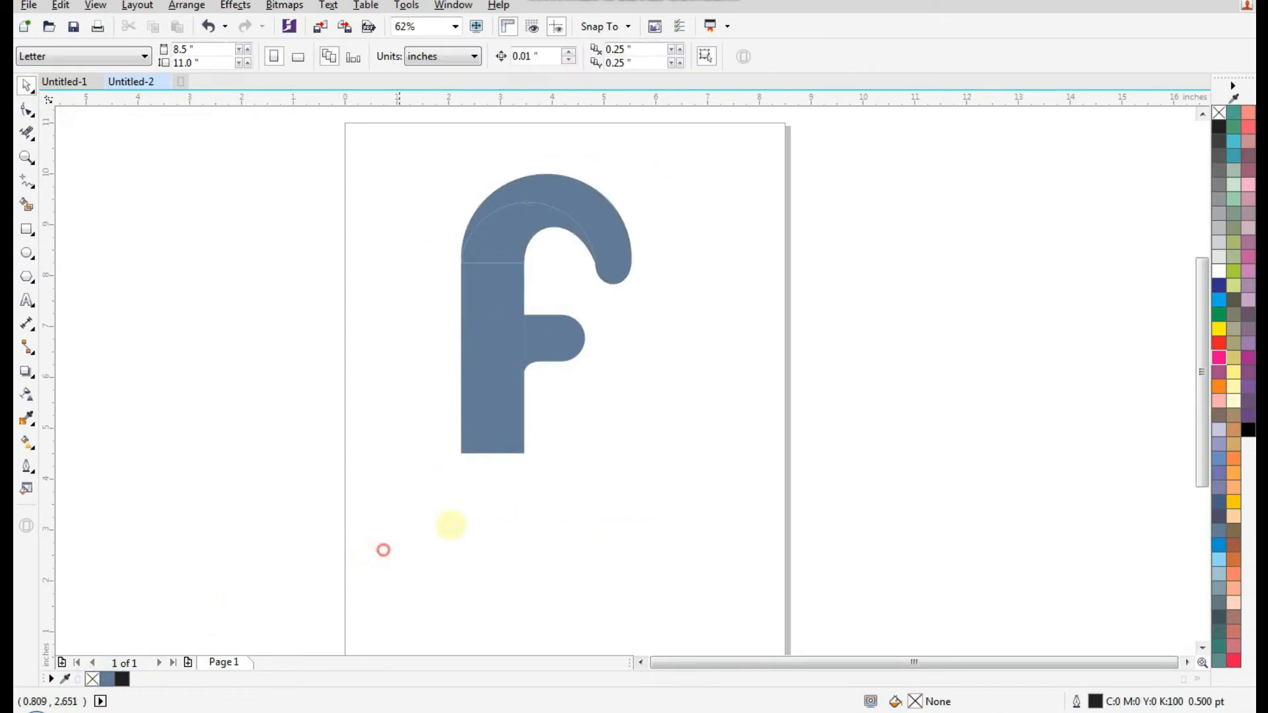
pyautogui.click(498, 479)
pyautogui.press('Delete')
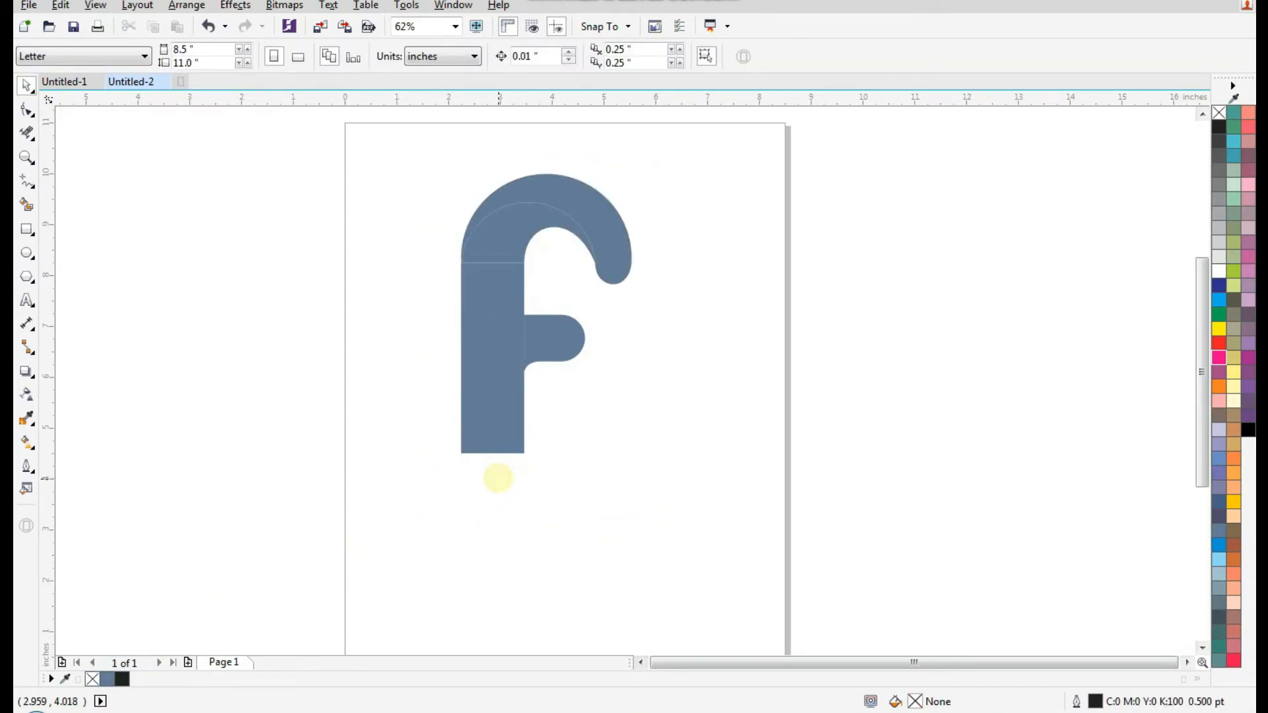
# - Undo the last change to the rounded lower stem piece and fill it with red, C0 M100 Y100 K0
pyautogui.hotkey('ctrl', 'z')
pyautogui.click(107, 679)
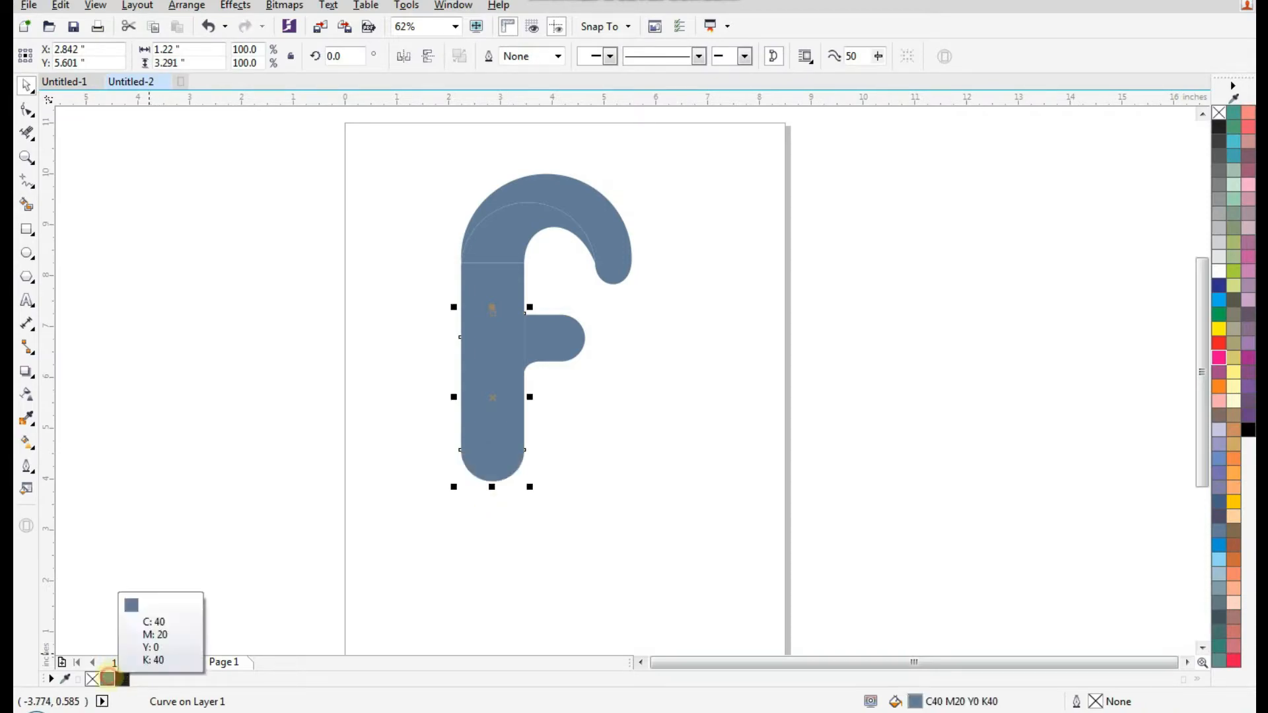
pyautogui.click(474, 533)
pyautogui.click(496, 425)
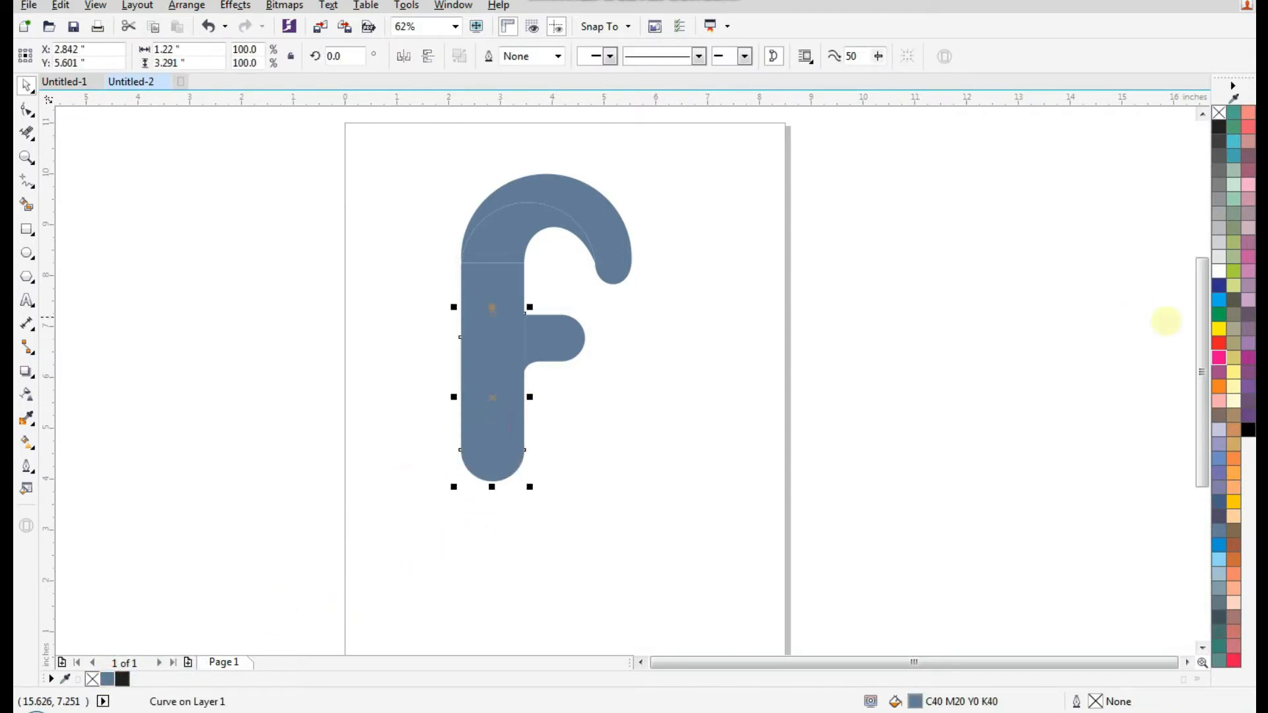
pyautogui.click(1218, 343)
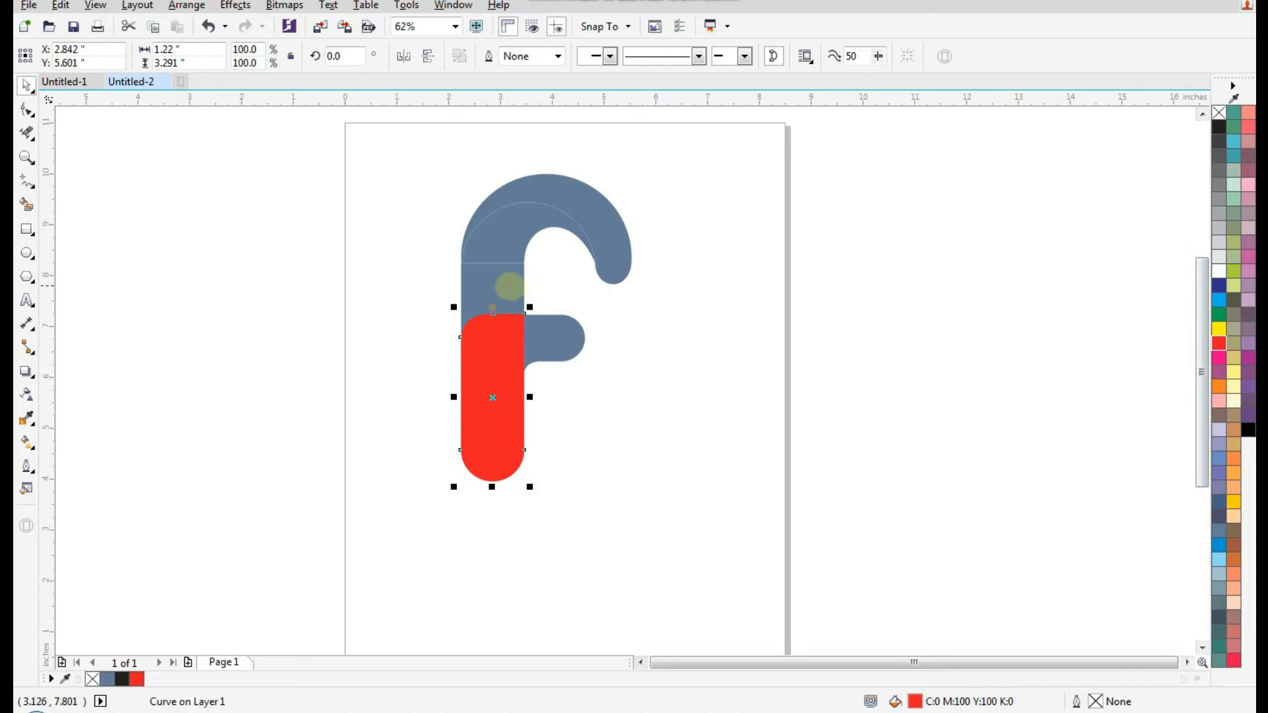
# - Weld the upright stem rectangle and the inner hook curve into one shape and fill it with red
pyautogui.scroll(2, 506, 285)
pyautogui.click(509, 283)
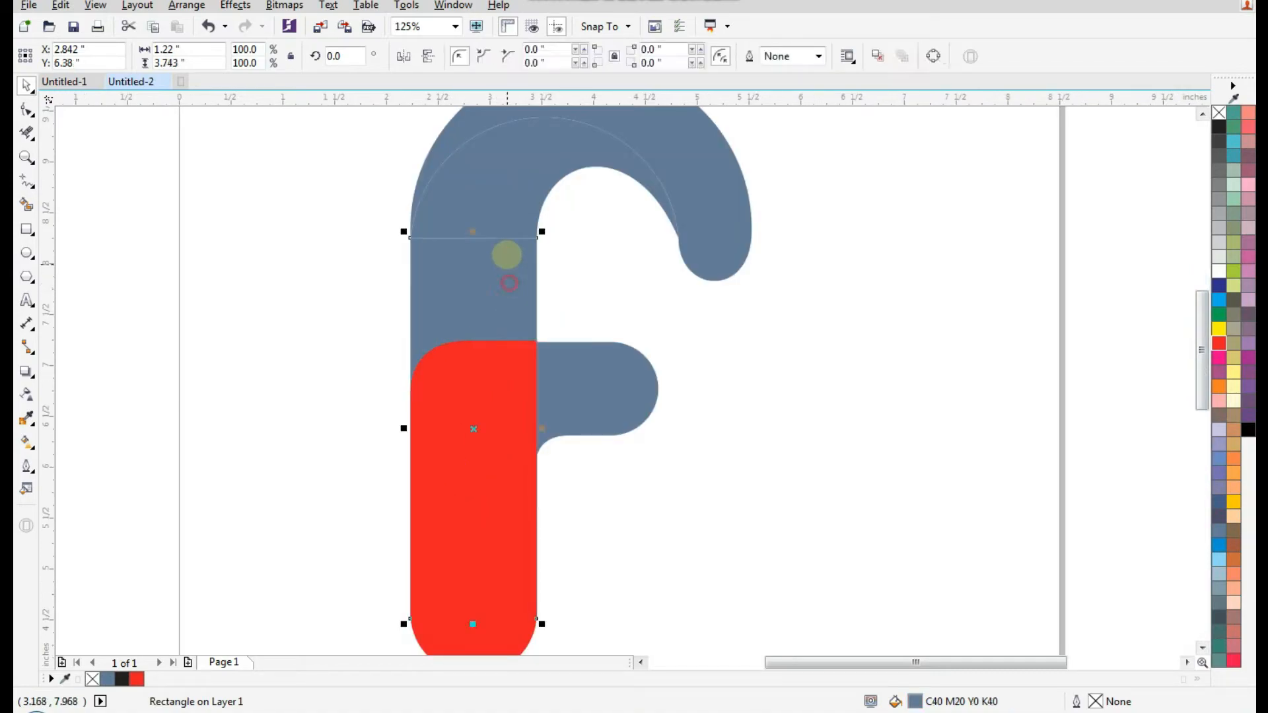
pyautogui.keyDown('shift'); pyautogui.click(515, 195); pyautogui.keyUp('shift')
pyautogui.click(494, 56)
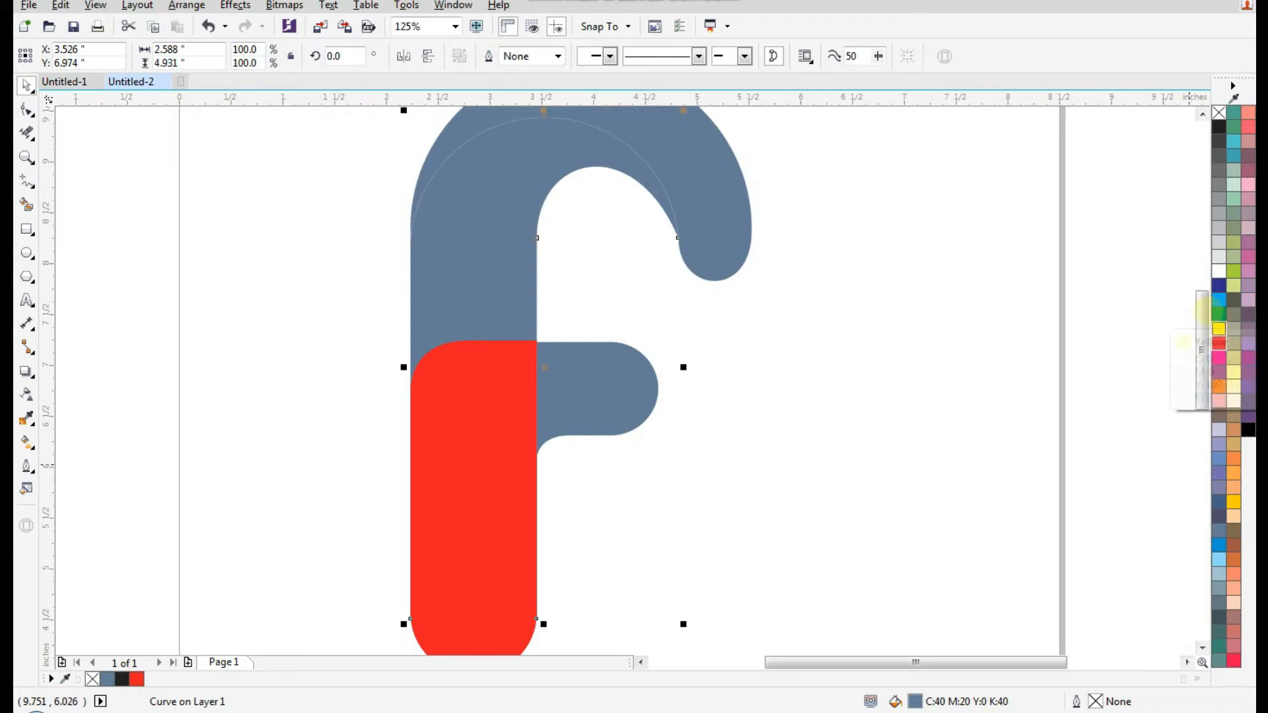
pyautogui.click(1218, 344)
pyautogui.click(924, 424)
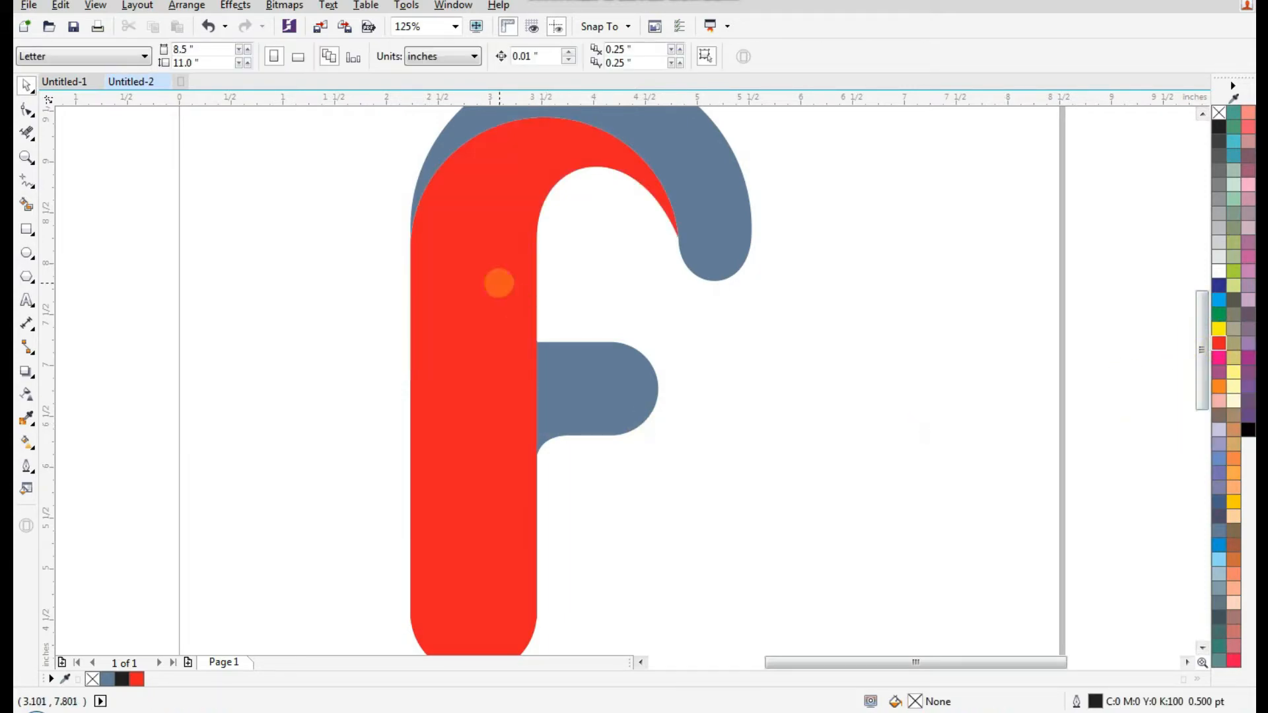
# - Darken the welded stem and inner hook to deep red C27 M100 Y100 K27 by mixing in black
pyautogui.click(498, 283)
pyautogui.keyDown('ctrl'); pyautogui.click(1247, 430); pyautogui.keyUp('ctrl')
pyautogui.keyDown('ctrl'); pyautogui.click(1248, 430); pyautogui.keyUp('ctrl')
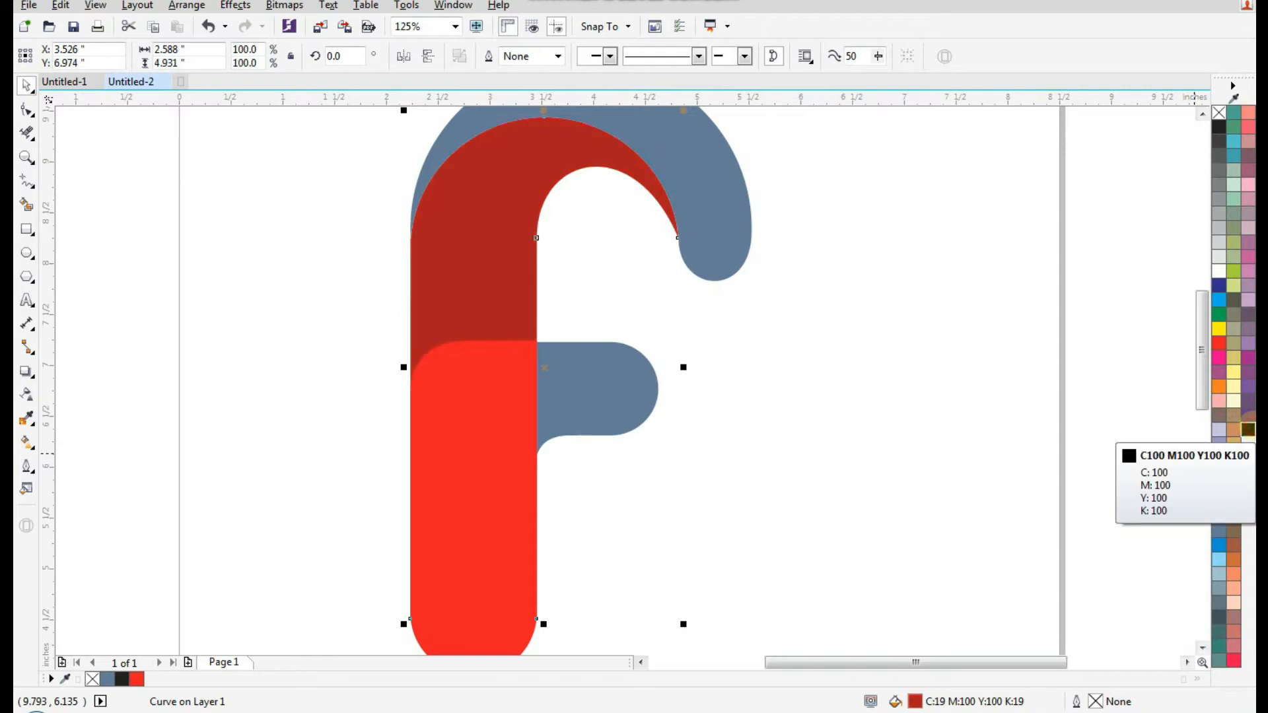
pyautogui.keyDown('ctrl'); pyautogui.click(1248, 430); pyautogui.keyUp('ctrl')
pyautogui.click(957, 467)
# - Fill the rounded side bar and the outer hook with the same bright red
pyautogui.click(592, 393)
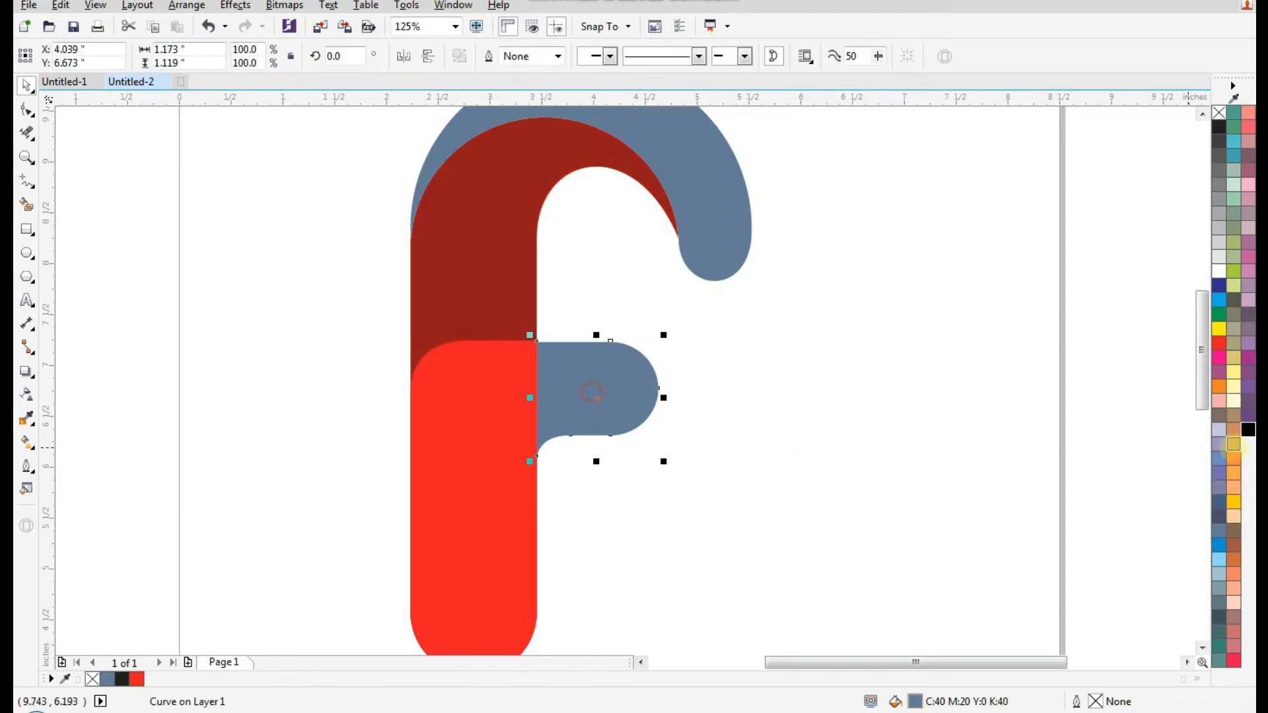
pyautogui.click(1218, 344)
pyautogui.click(806, 447)
pyautogui.scroll(-1, 526, 419)
pyautogui.moveTo(321, 562); pyautogui.dragTo(771, 203)
pyautogui.click(746, 250)
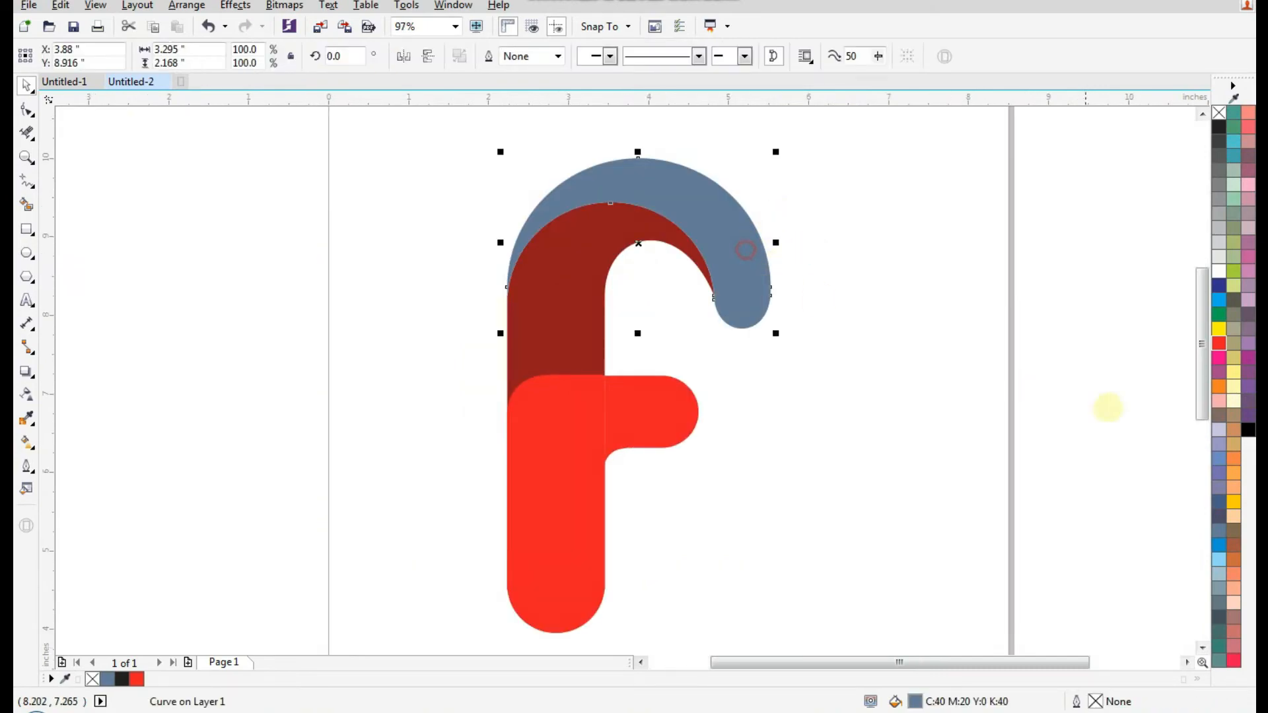
pyautogui.click(1218, 343)
pyautogui.click(957, 386)
pyautogui.scroll(-1, 535, 405)
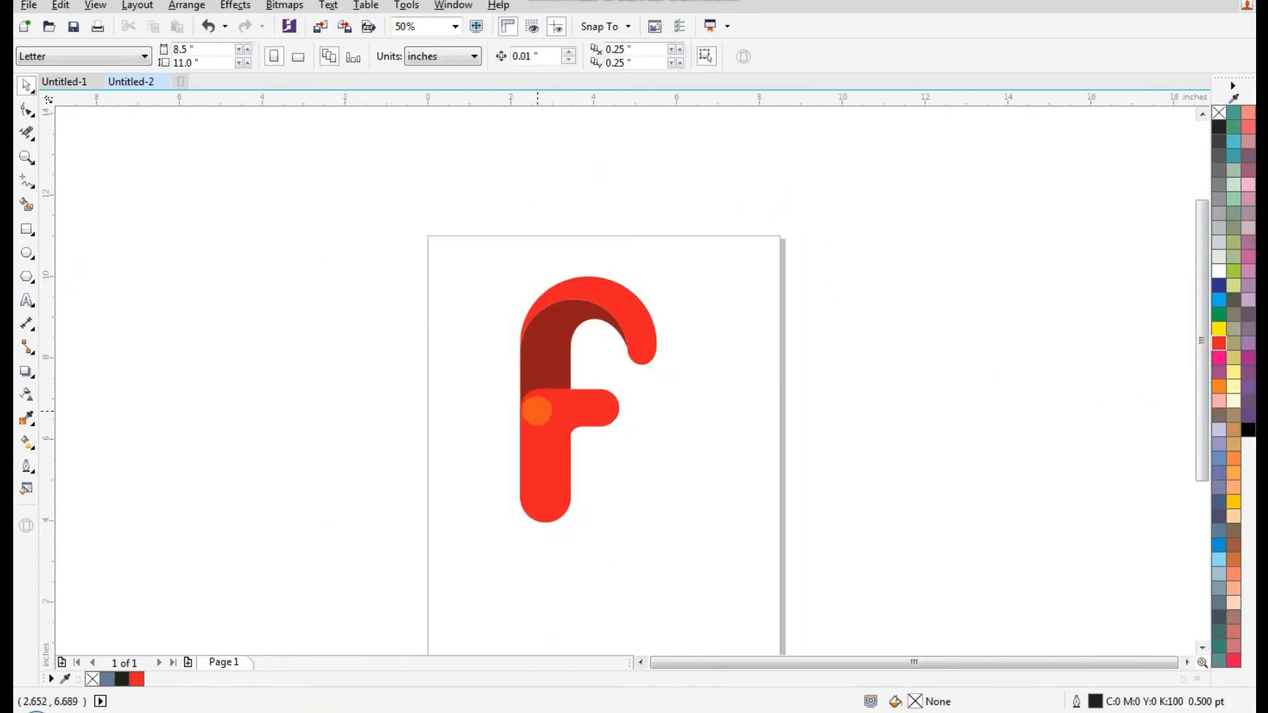
# - Give the side bar a rectangular fountain fill running from red at the edges to very dark red in the centre
pyautogui.moveTo(447, 532); pyautogui.dragTo(753, 286)
pyautogui.click(702, 398)
pyautogui.click(568, 406)
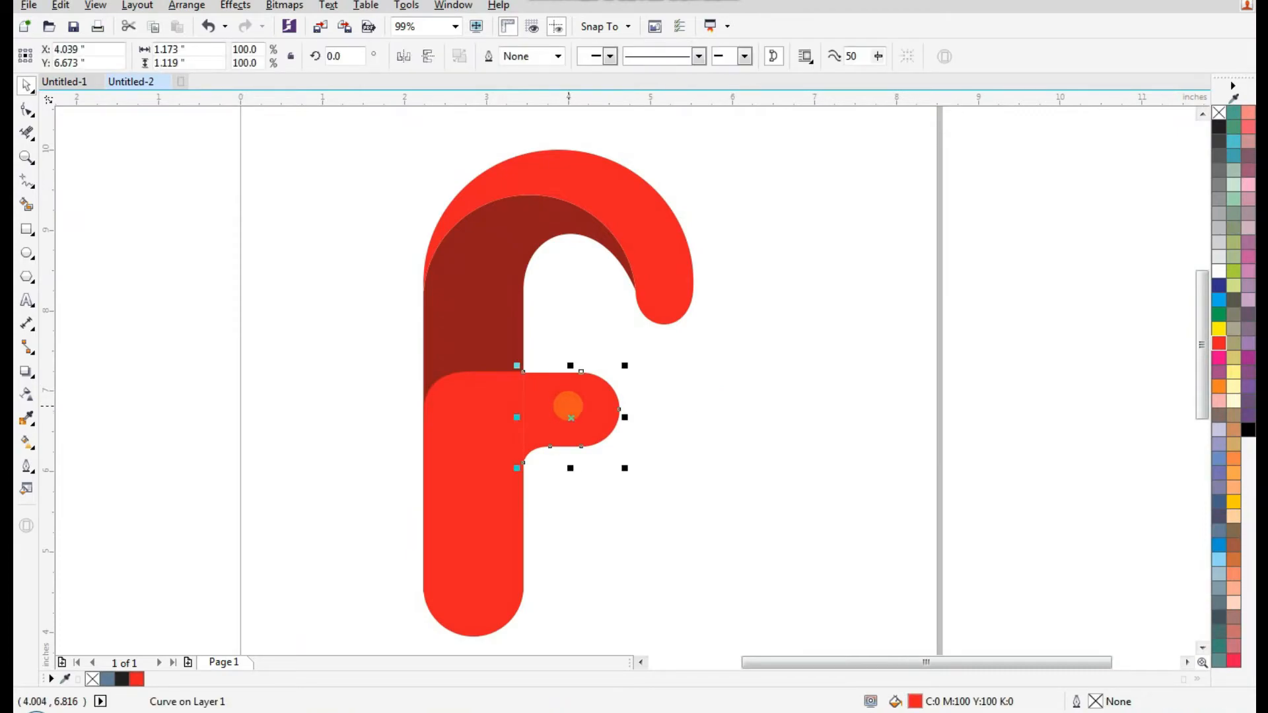
pyautogui.press('F11')
pyautogui.click(776, 381)
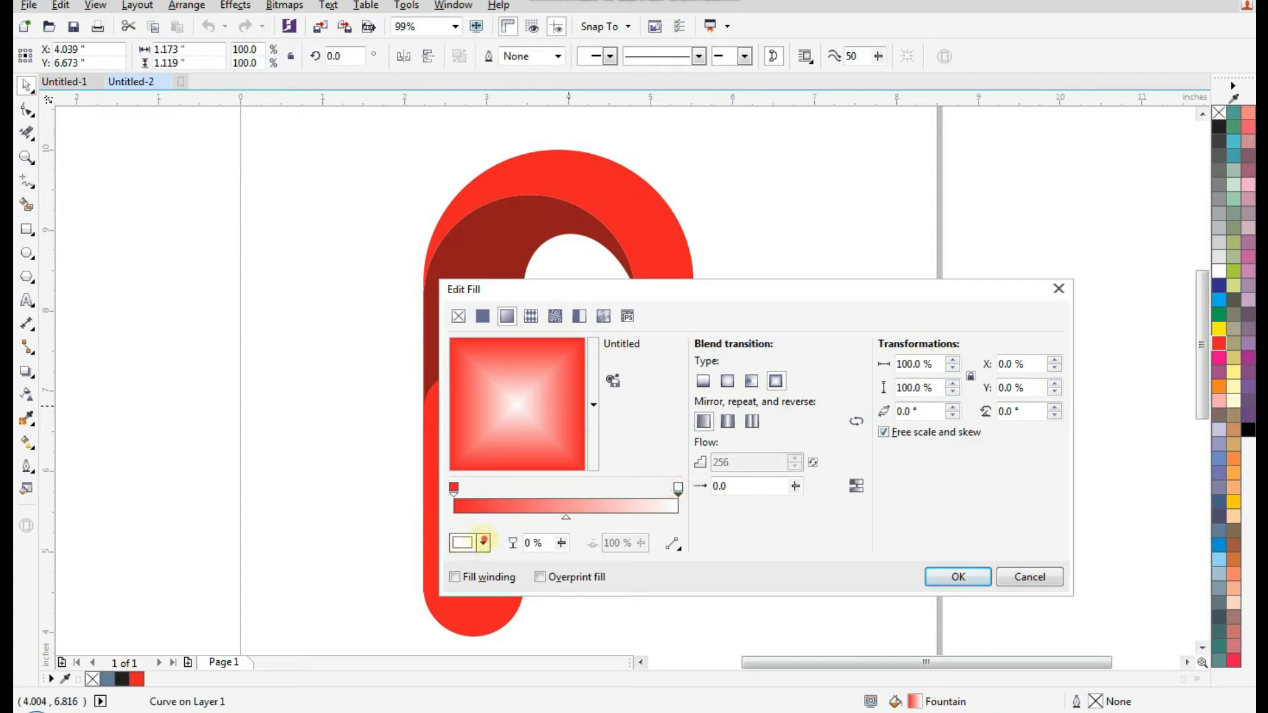
pyautogui.click(484, 542)
pyautogui.moveTo(463, 406); pyautogui.dragTo(547, 471)
pyautogui.click(944, 575)
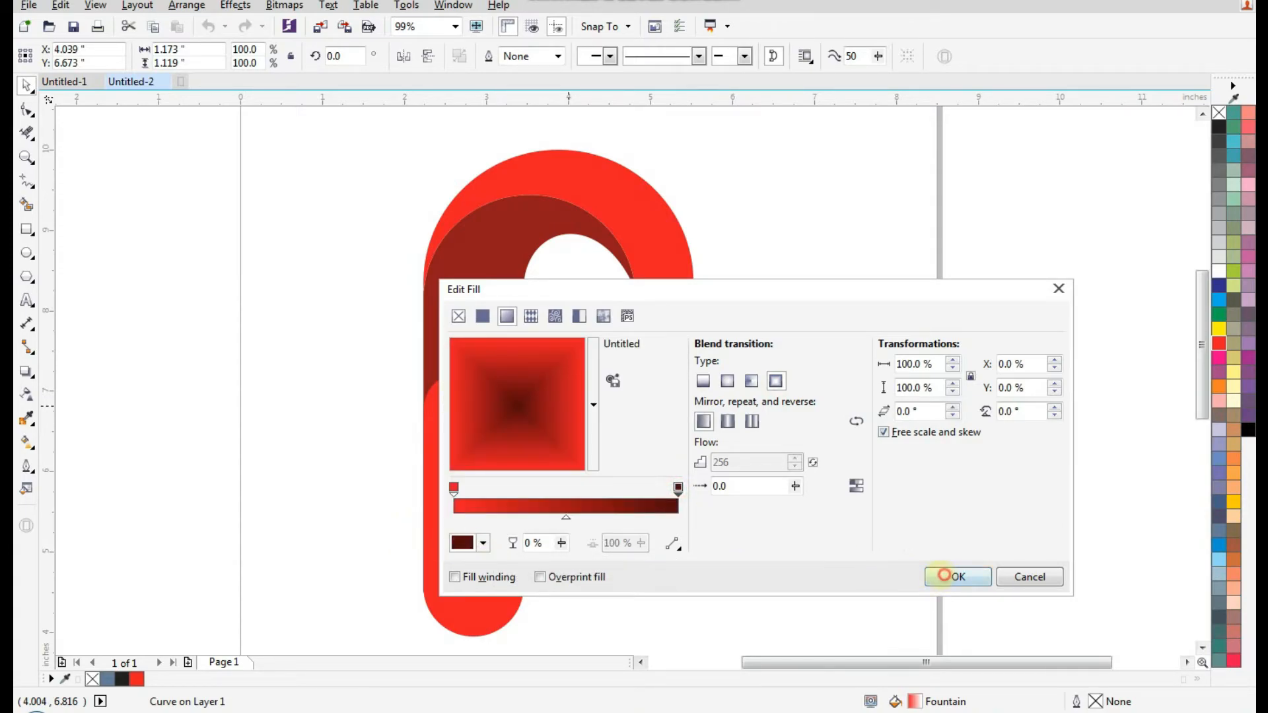
pyautogui.click(940, 576)
# - Apply a vertical linear fountain fill down the lower stem piece and darken its upper starting colour to deep red
pyautogui.click(461, 488)
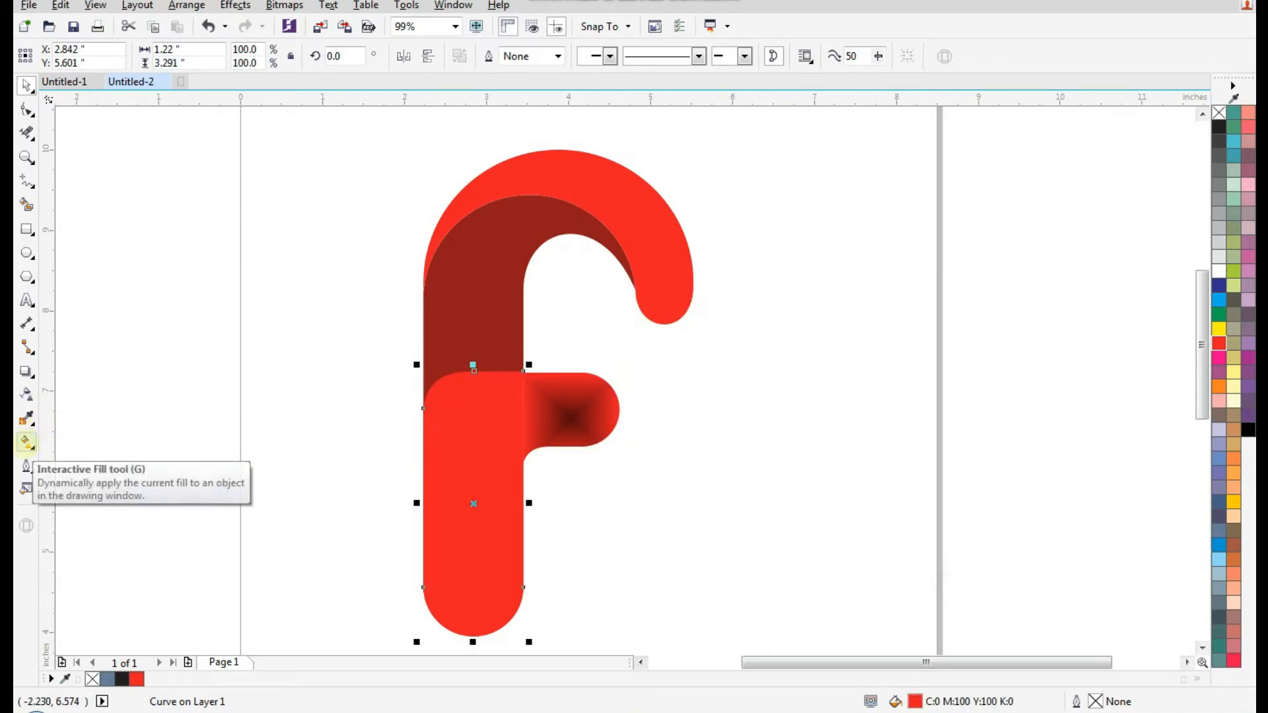
pyautogui.click(27, 443)
pyautogui.moveTo(488, 386); pyautogui.dragTo(485, 610)
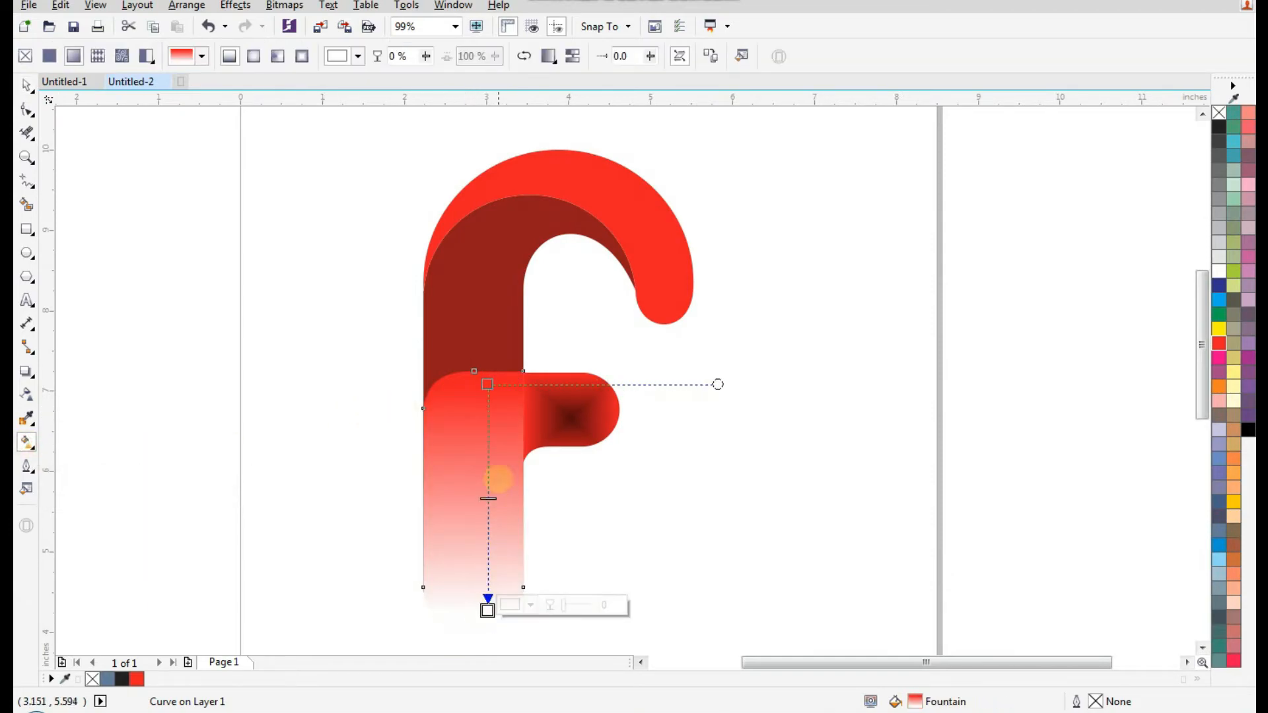
pyautogui.moveTo(487, 387)
pyautogui.mouseDown()
pyautogui.moveTo(486, 419)
pyautogui.moveTo(487, 402)
pyautogui.mouseUp()
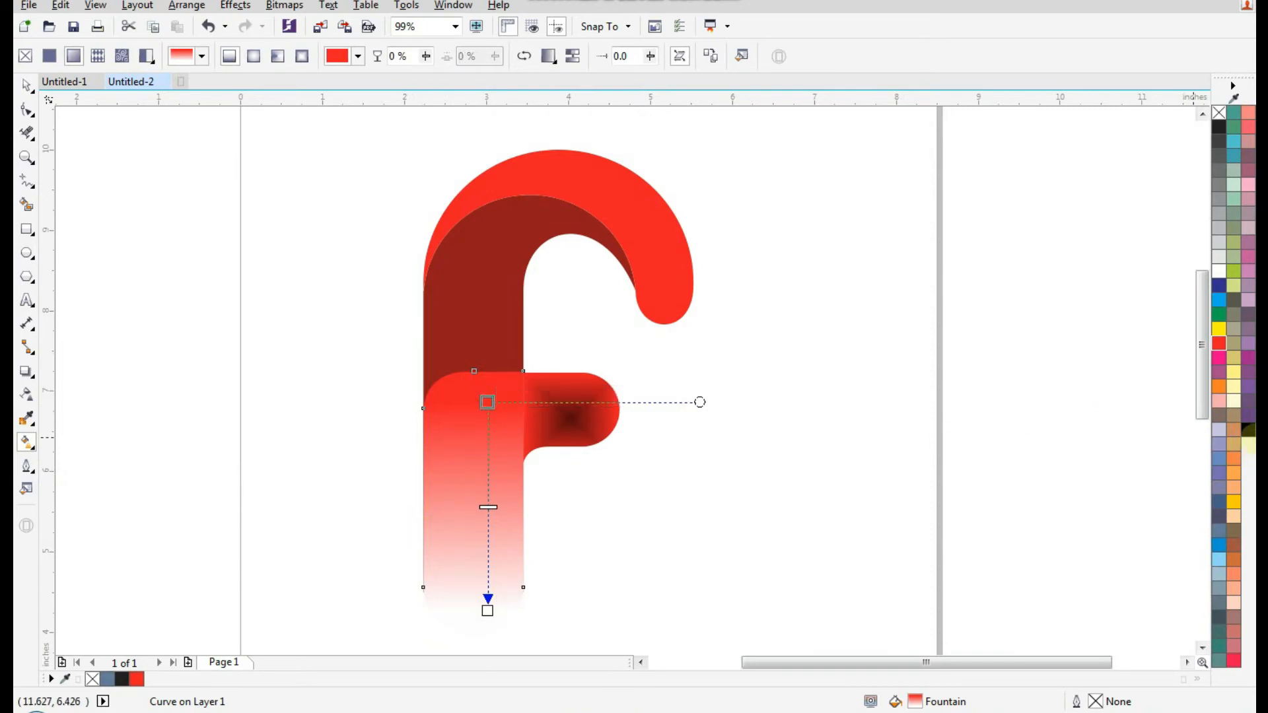
pyautogui.keyDown('ctrl'); pyautogui.click(1248, 430); pyautogui.keyUp('ctrl')
pyautogui.keyDown('ctrl'); pyautogui.click(1247, 430); pyautogui.keyUp('ctrl')
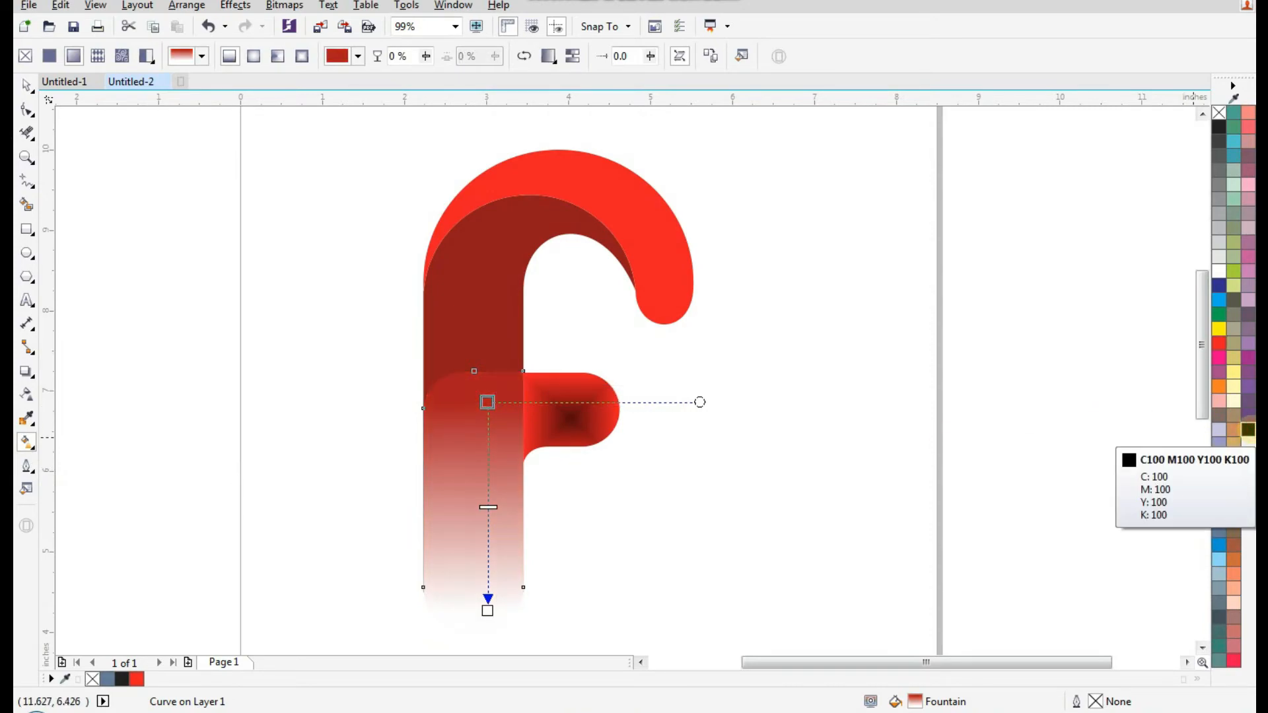
pyautogui.keyDown('ctrl'); pyautogui.click(1248, 430); pyautogui.keyUp('ctrl')
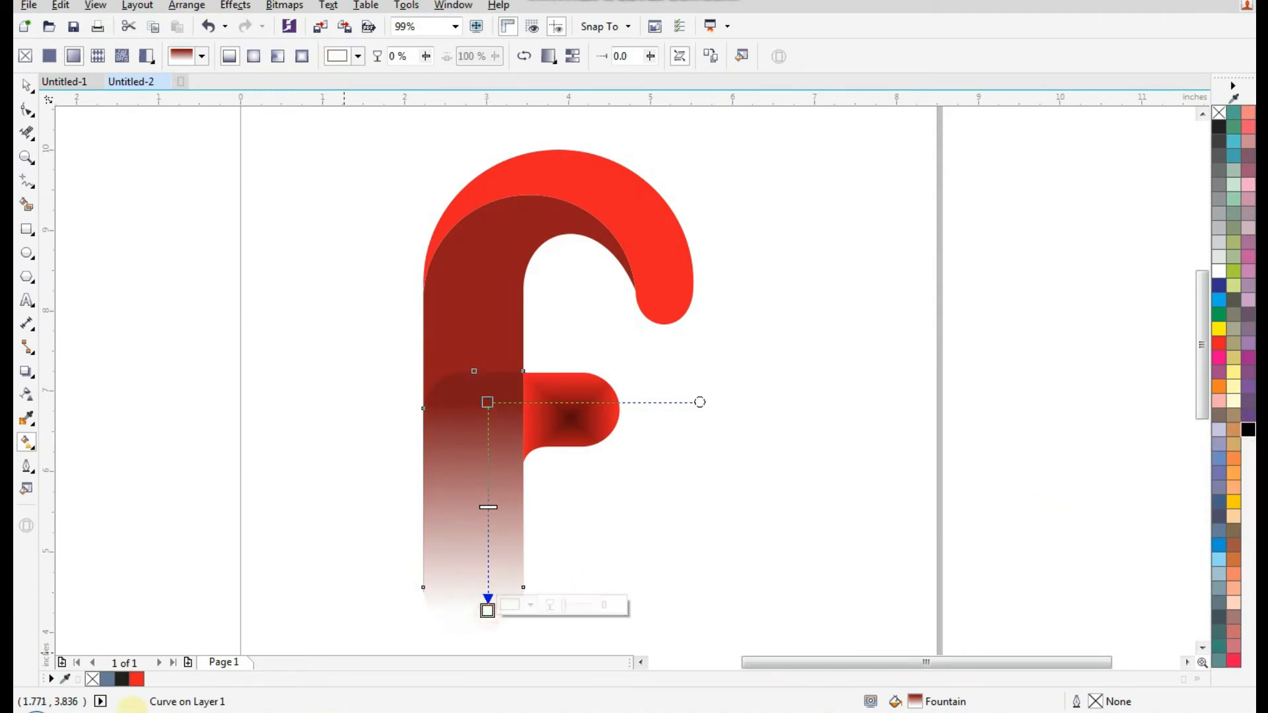
# - Set the lower stem gradient's end colour to dark red and add a bright red stop at 49%
pyautogui.click(136, 678)
pyautogui.click(488, 610)
pyautogui.click(151, 679)
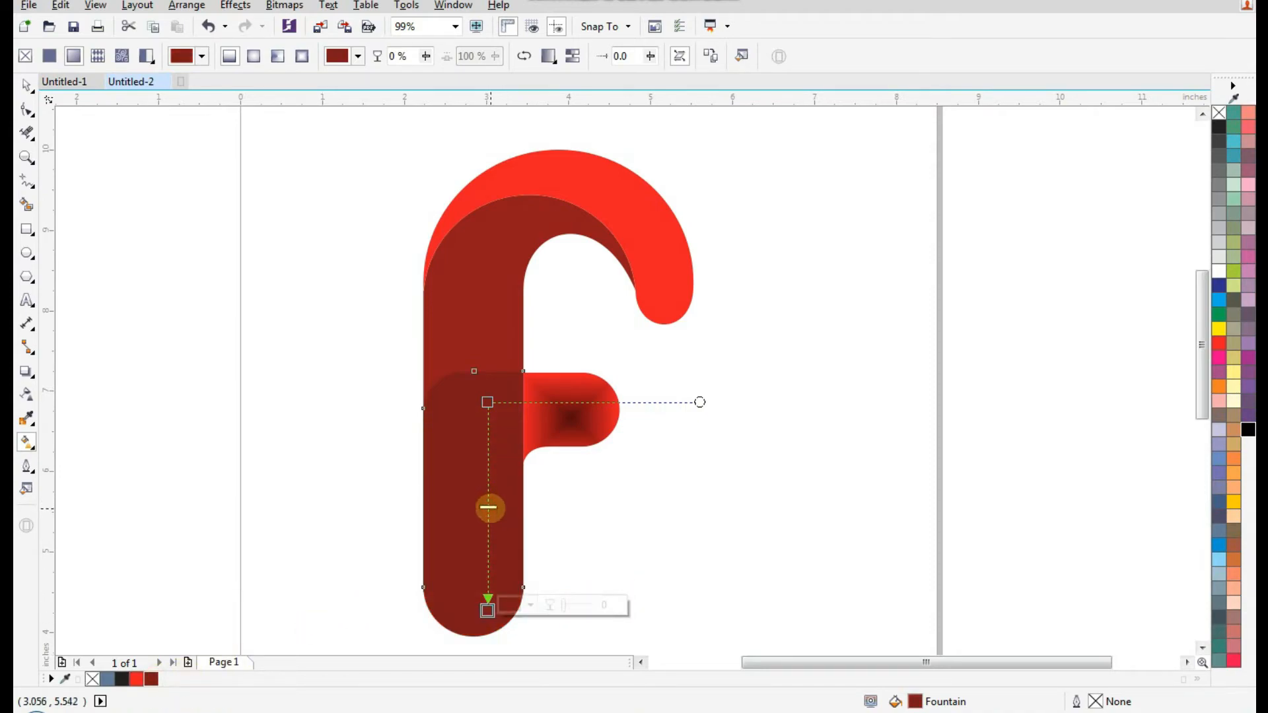
pyautogui.scroll(3, 488, 506)
pyautogui.click(484, 506)
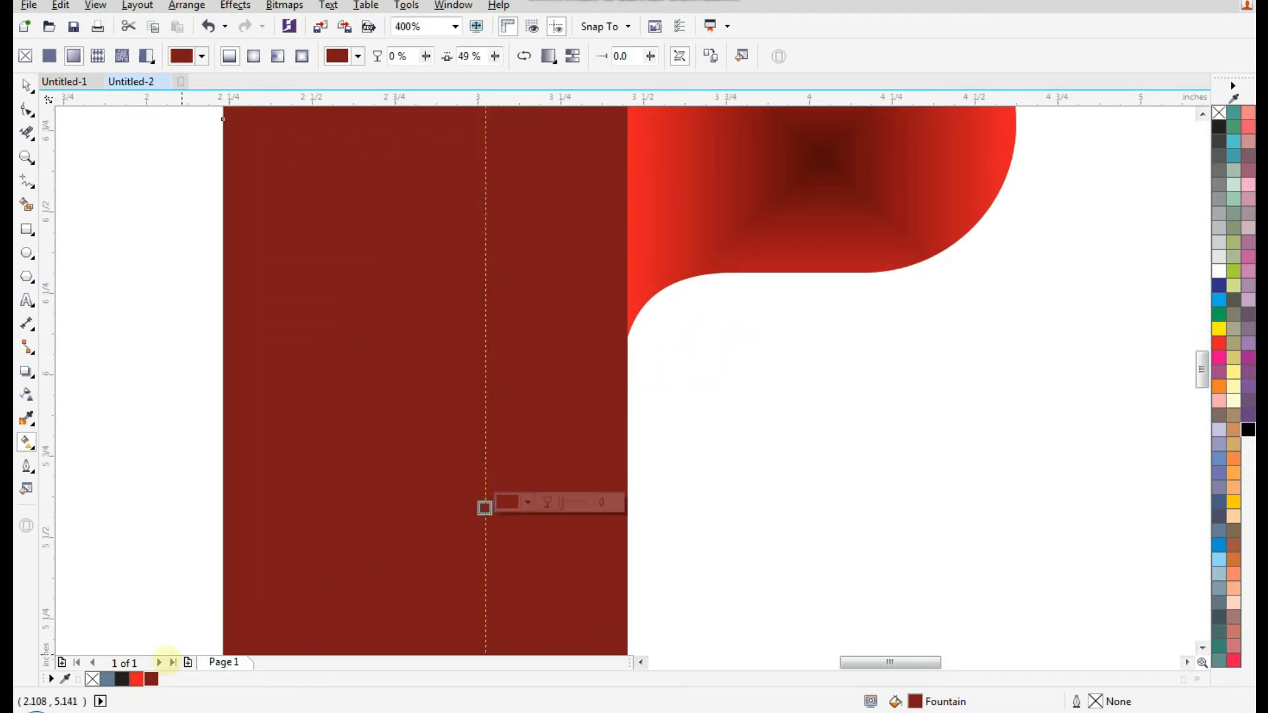
pyautogui.click(136, 679)
pyautogui.scroll(-2, 519, 394)
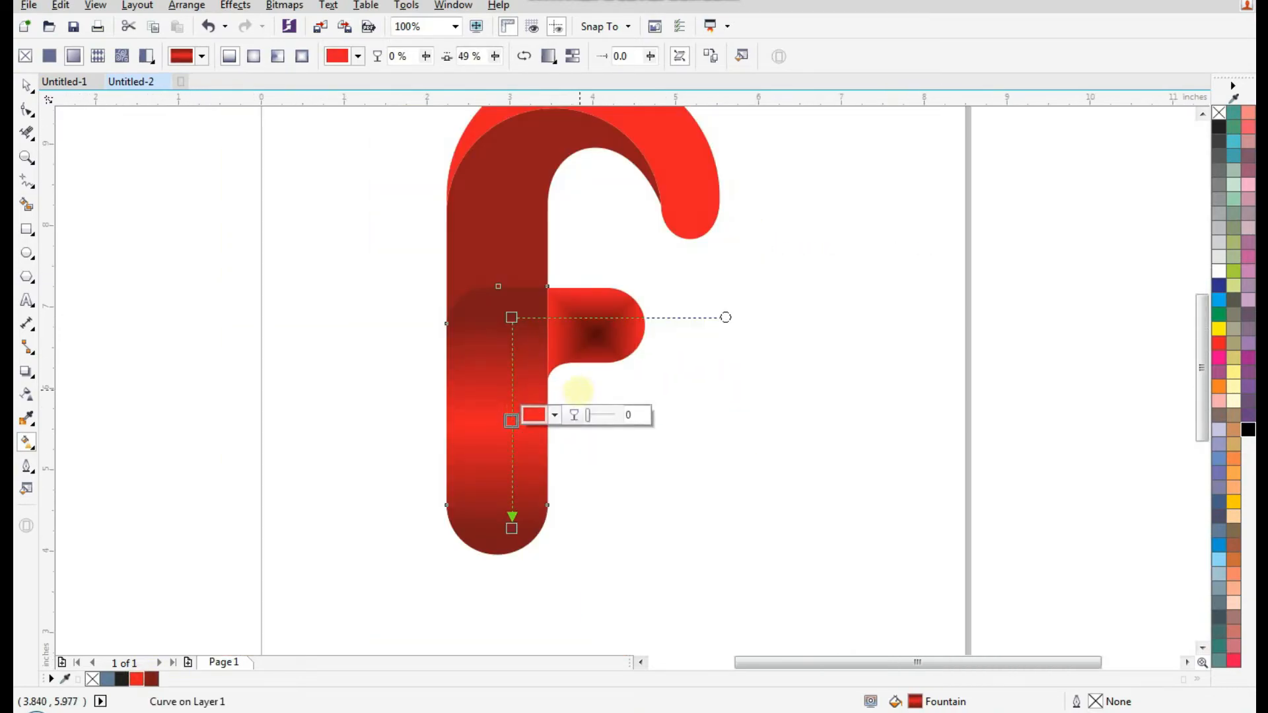
# - Apply a diagonal fountain fill from the inner hook to the stem, ending in red, with a dark red stop at 56%
pyautogui.click(508, 246)
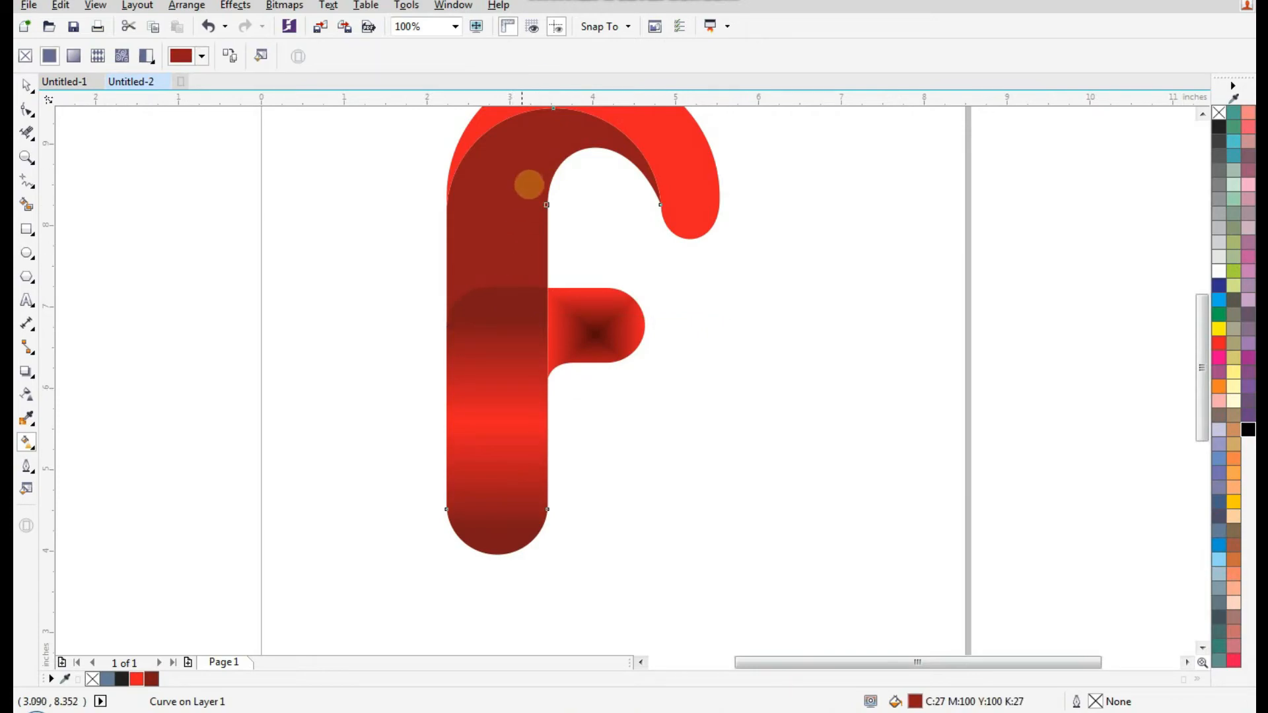
pyautogui.moveTo(588, 121); pyautogui.dragTo(498, 273)
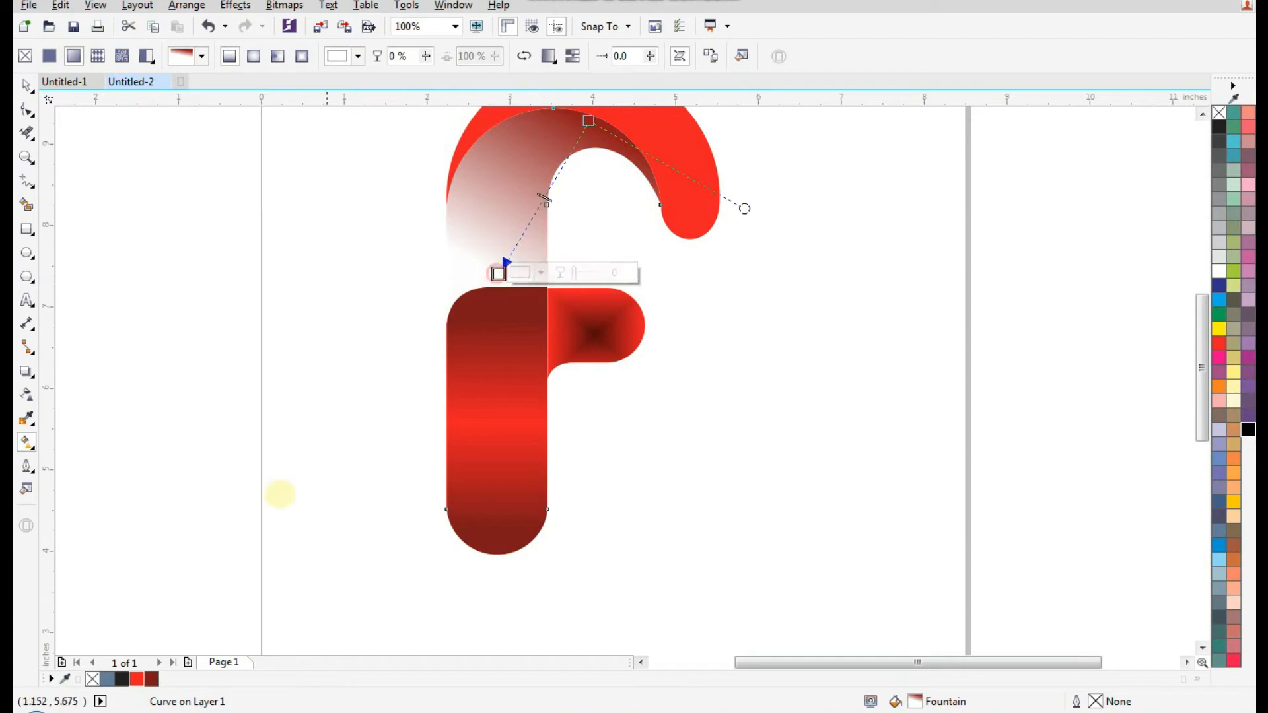
pyautogui.click(136, 679)
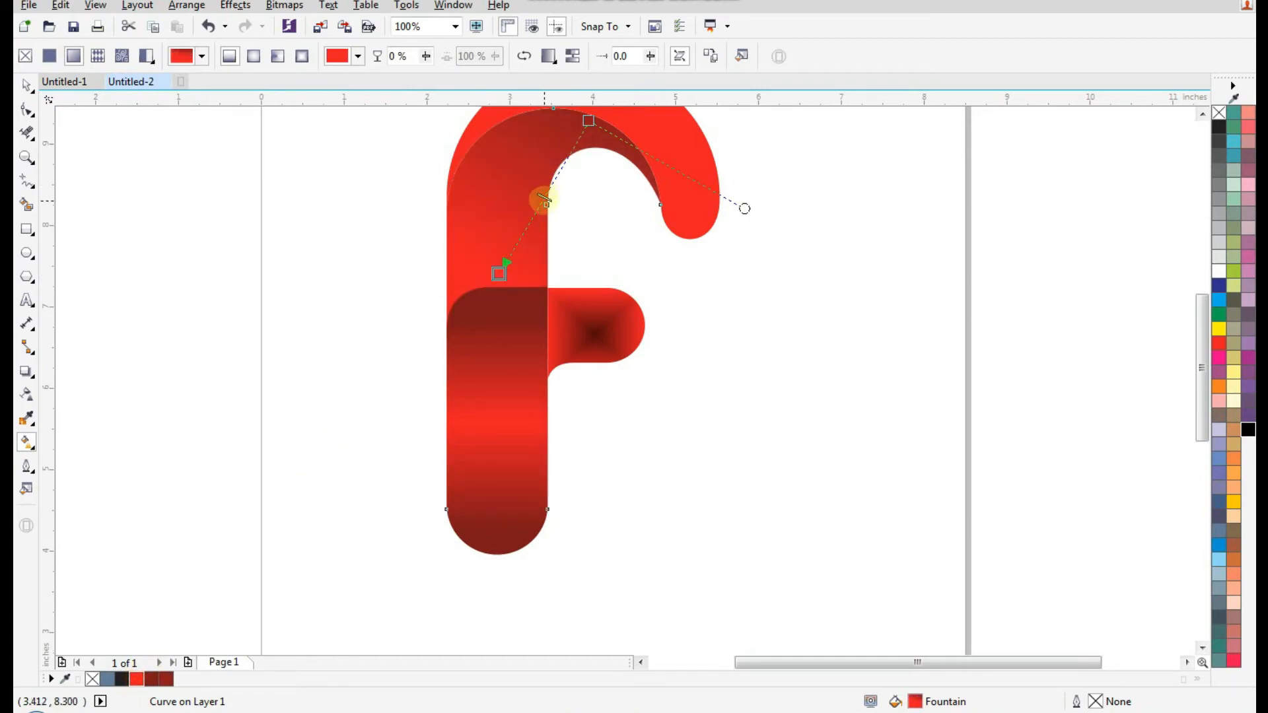
pyautogui.moveTo(588, 121); pyautogui.dragTo(587, 130)
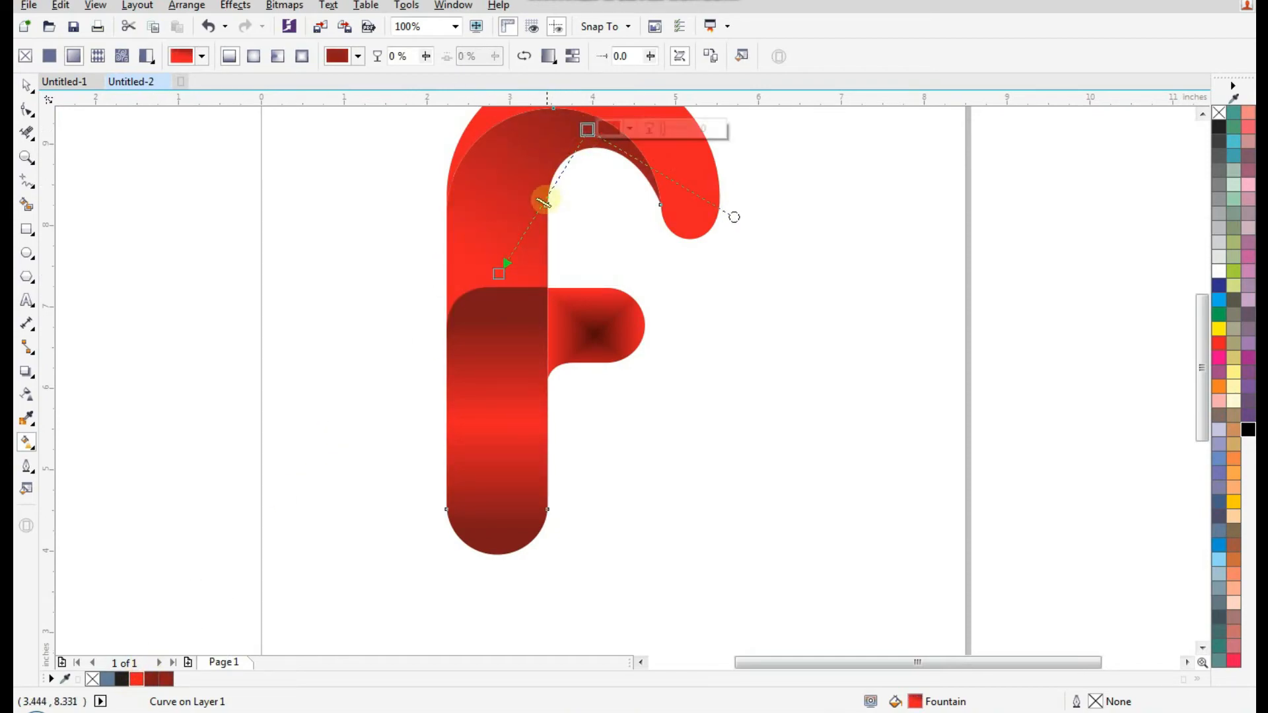
pyautogui.doubleClick(538, 206)
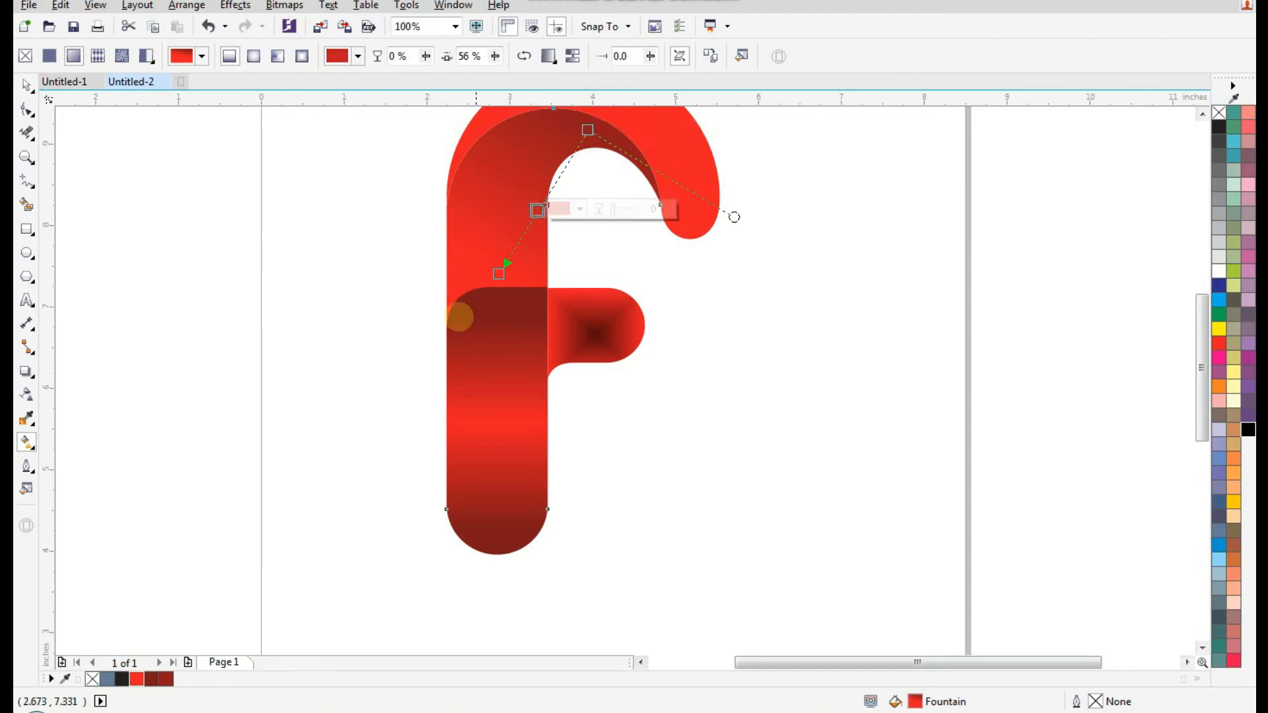
pyautogui.click(151, 678)
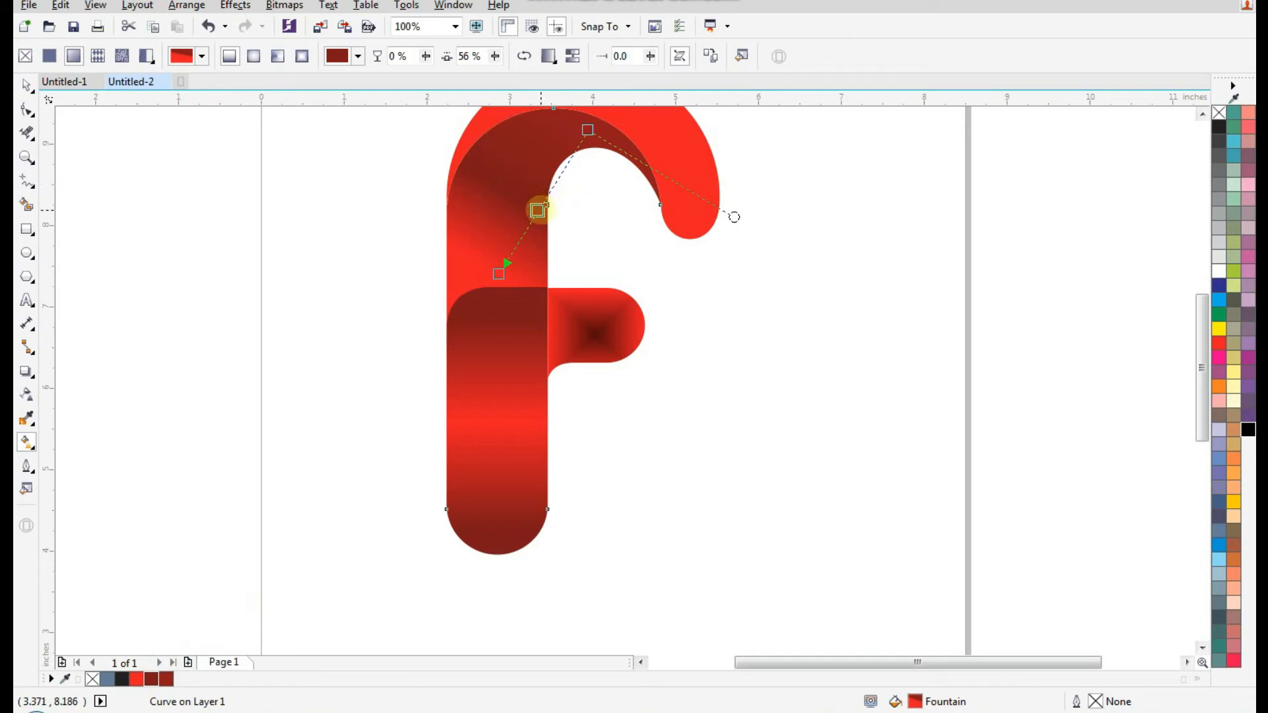
# - Make the inner hook gradient start in red, lengthen it at both ends, and move its dark middle stop to 53%
pyautogui.click(587, 129)
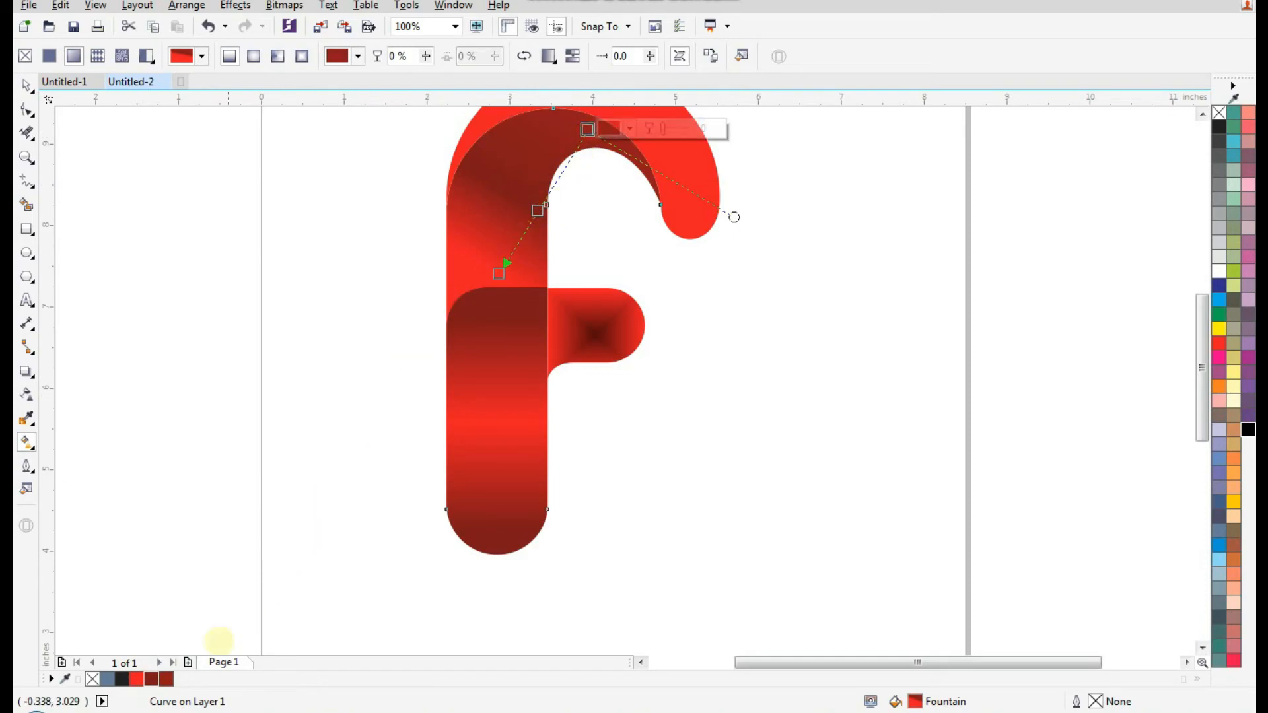
pyautogui.click(498, 273)
pyautogui.moveTo(499, 273); pyautogui.dragTo(457, 324)
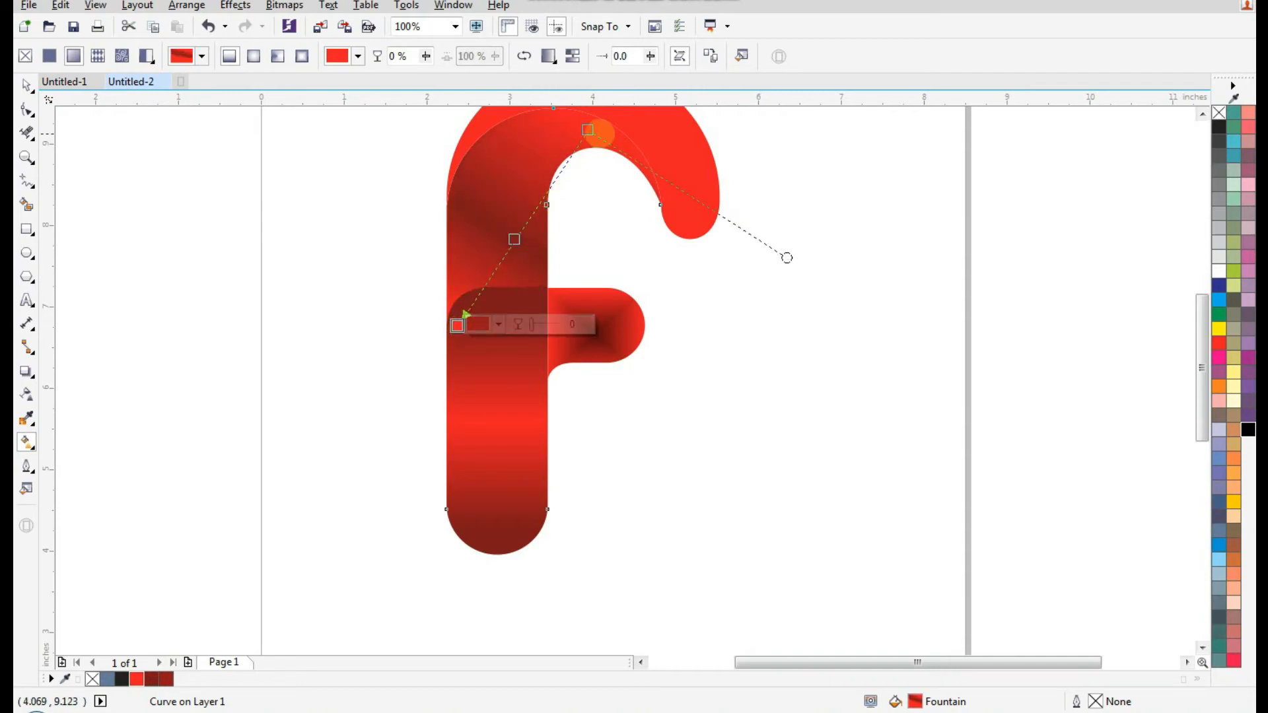
pyautogui.moveTo(587, 130); pyautogui.dragTo(614, 106)
pyautogui.click(532, 228)
pyautogui.moveTo(532, 226); pyautogui.dragTo(534, 222)
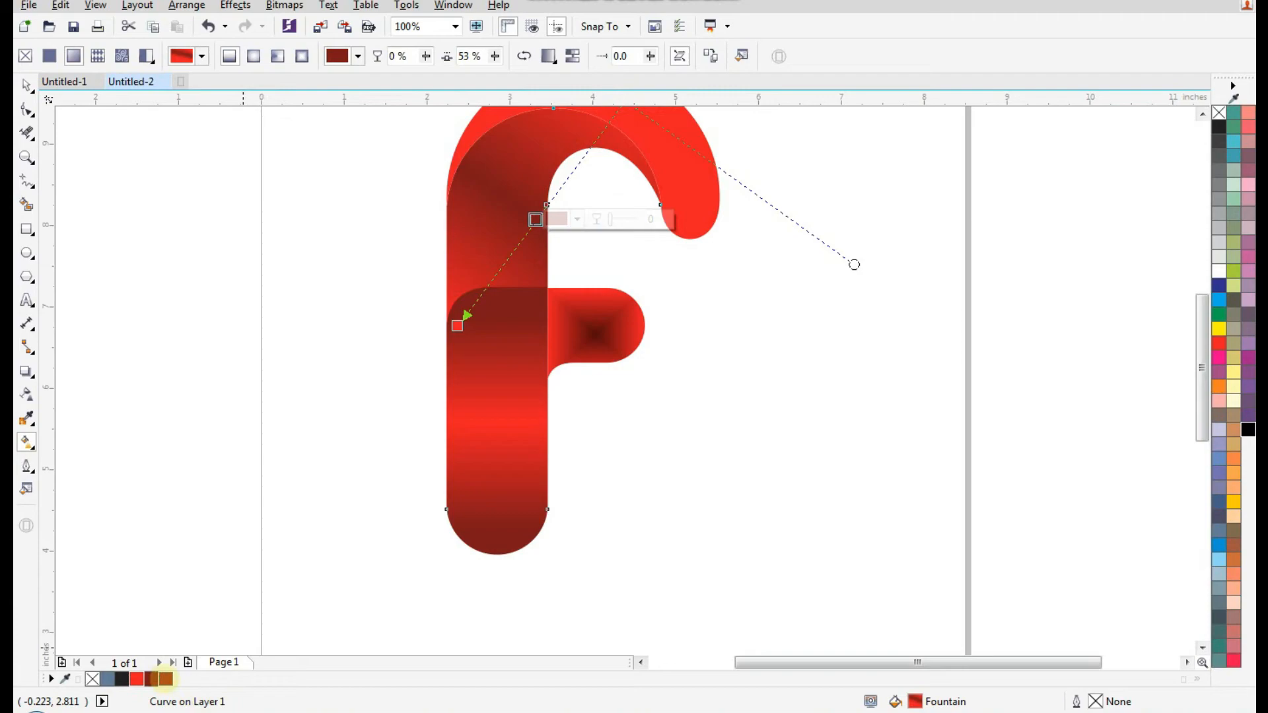
# - Apply a horizontal linear fountain fill across the outer hook and set its end colour to dark red
pyautogui.scroll(-1, 385, 480)
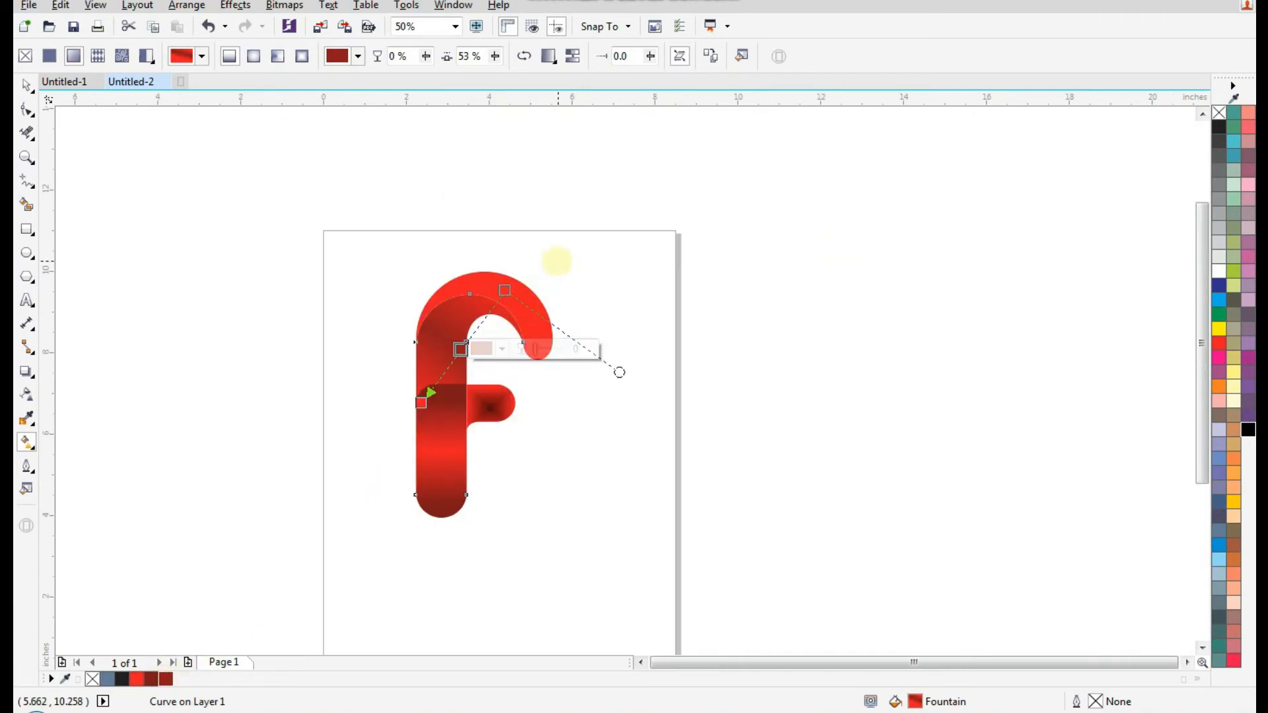
pyautogui.click(557, 262)
pyautogui.press('F2')
pyautogui.moveTo(611, 223); pyautogui.dragTo(371, 491)
pyautogui.click(648, 249)
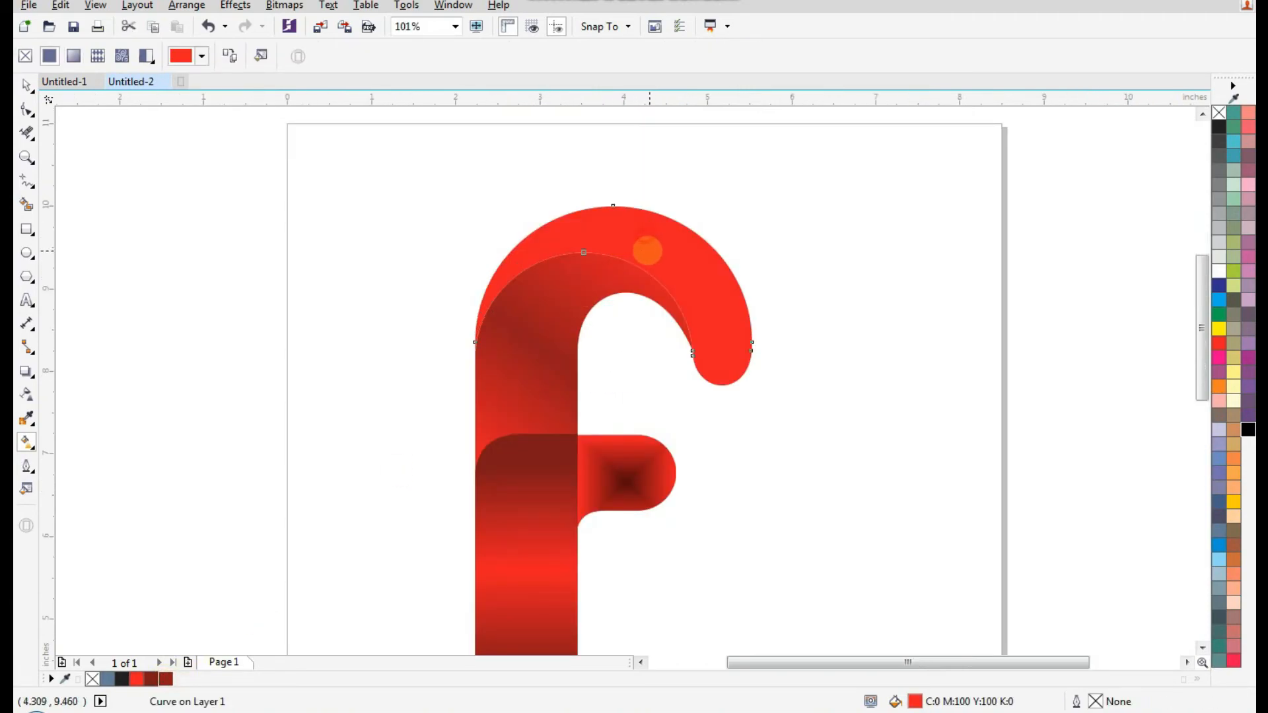
pyautogui.moveTo(552, 242); pyautogui.dragTo(722, 242)
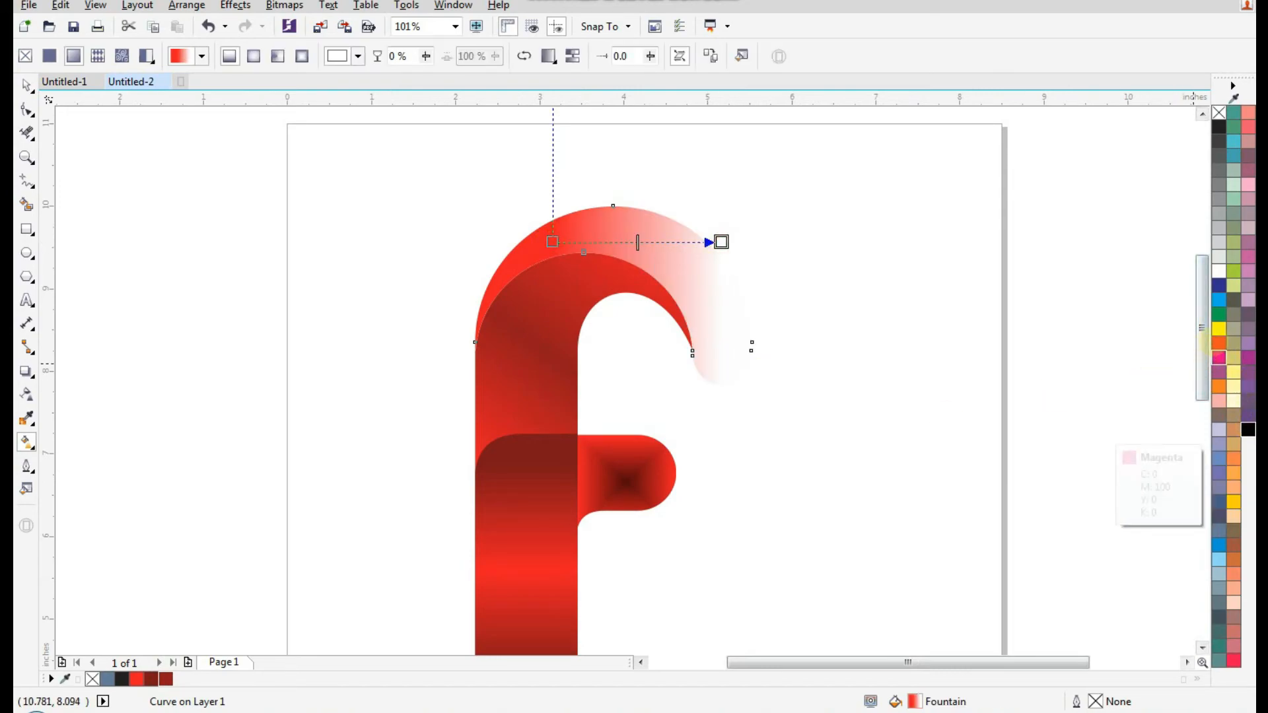
pyautogui.click(1218, 342)
pyautogui.keyDown('ctrl'); pyautogui.click(1247, 429); pyautogui.keyUp('ctrl')
pyautogui.keyDown('ctrl'); pyautogui.click(1247, 429); pyautogui.keyUp('ctrl')
# - Darken the starting colour of the outer hook's gradient and add a bright red stop at 44%
pyautogui.click(552, 241)
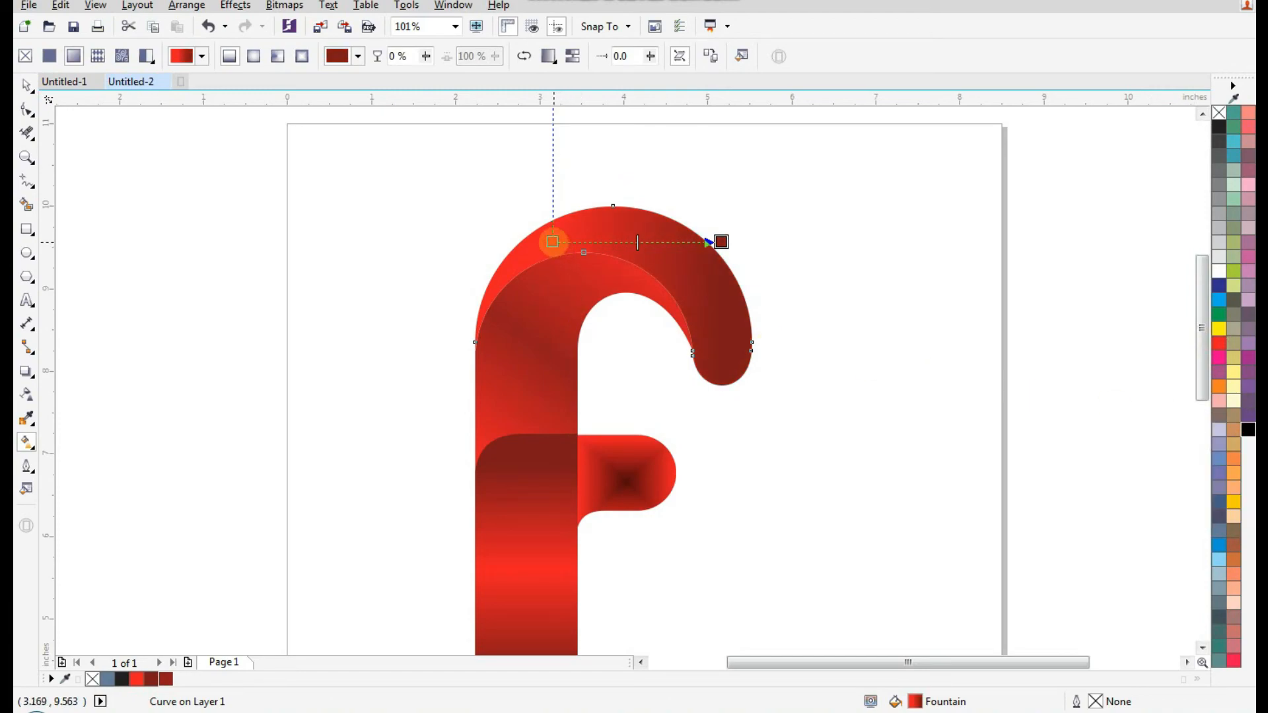
pyautogui.keyDown('ctrl'); pyautogui.click(1248, 429); pyautogui.keyUp('ctrl')
pyautogui.click(626, 242)
pyautogui.click(1219, 343)
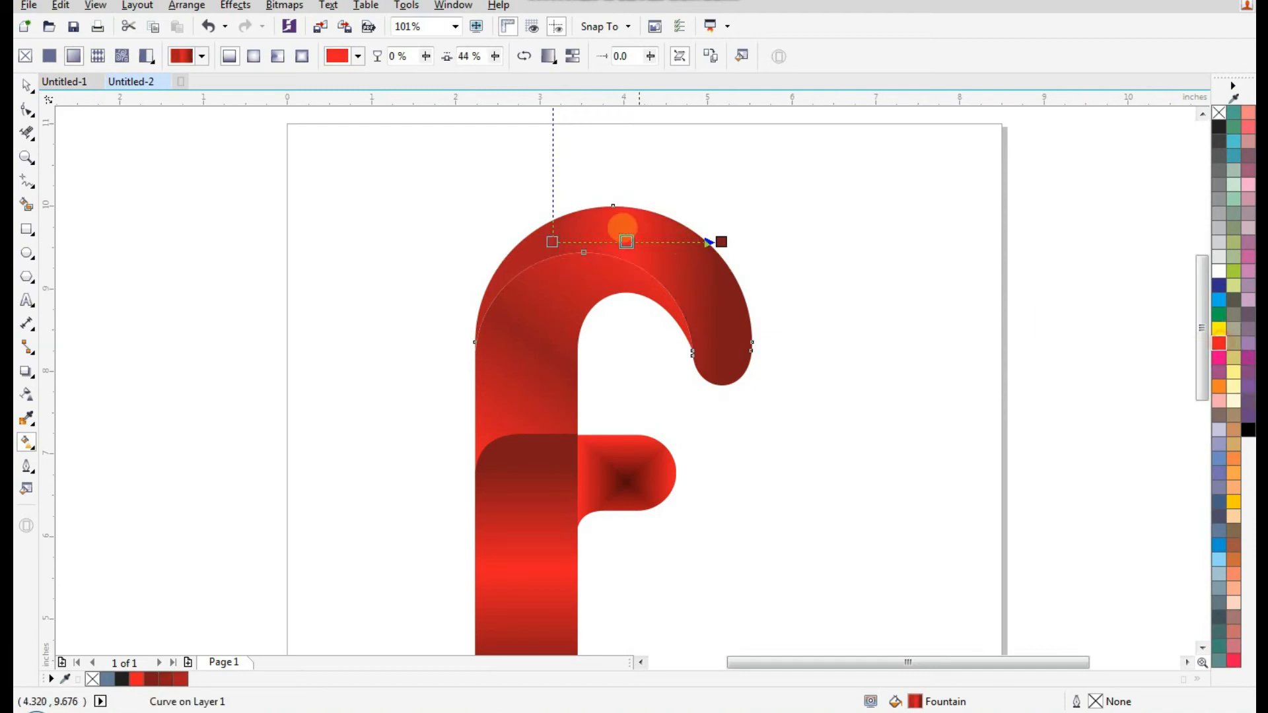
# - Extend the lower stem piece's upper corner node along the side bar's upper edge and convert the resulting slanted edge to a curve
pyautogui.scroll(-1, 631, 244)
pyautogui.press('F10')
pyautogui.scroll(3, 594, 333)
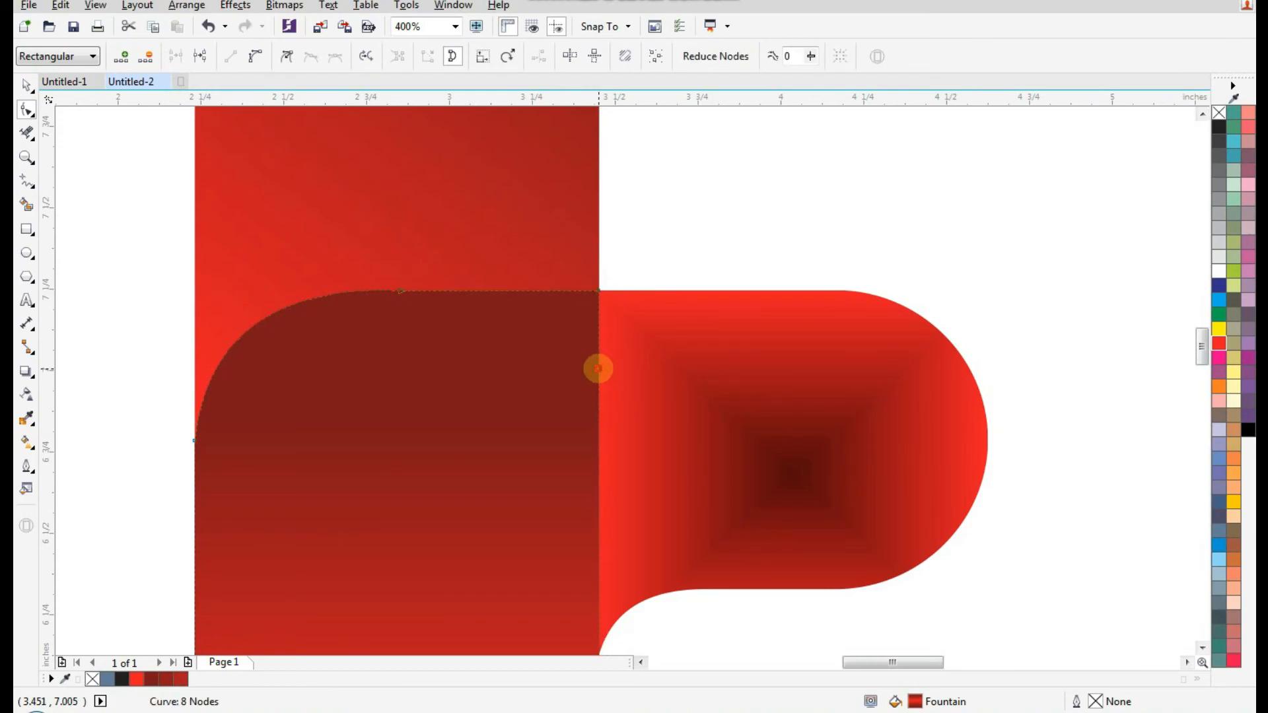
pyautogui.moveTo(598, 291); pyautogui.dragTo(688, 291)
pyautogui.click(625, 344)
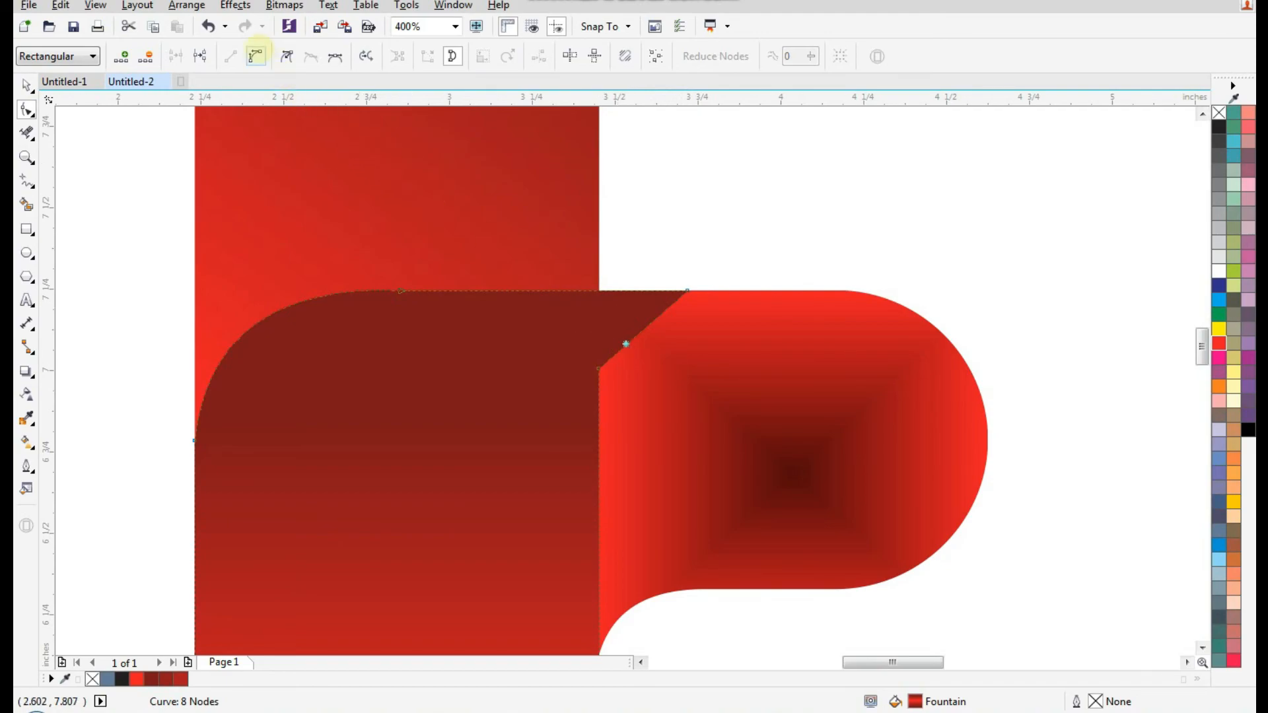
pyautogui.click(254, 56)
# - Try bending the lower stem piece's slanted edge into a tight concave curve and review the whole logo
pyautogui.moveTo(636, 336); pyautogui.dragTo(615, 309)
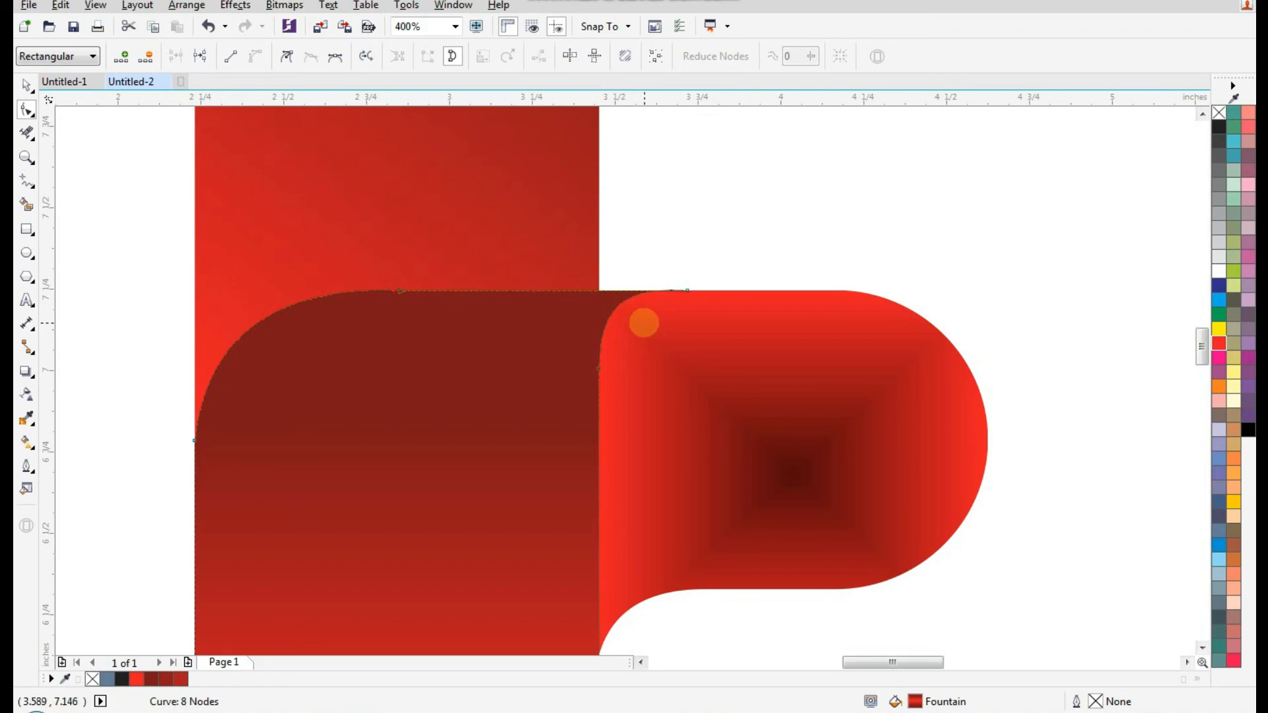
pyautogui.scroll(-1, 644, 322)
pyautogui.click(27, 84)
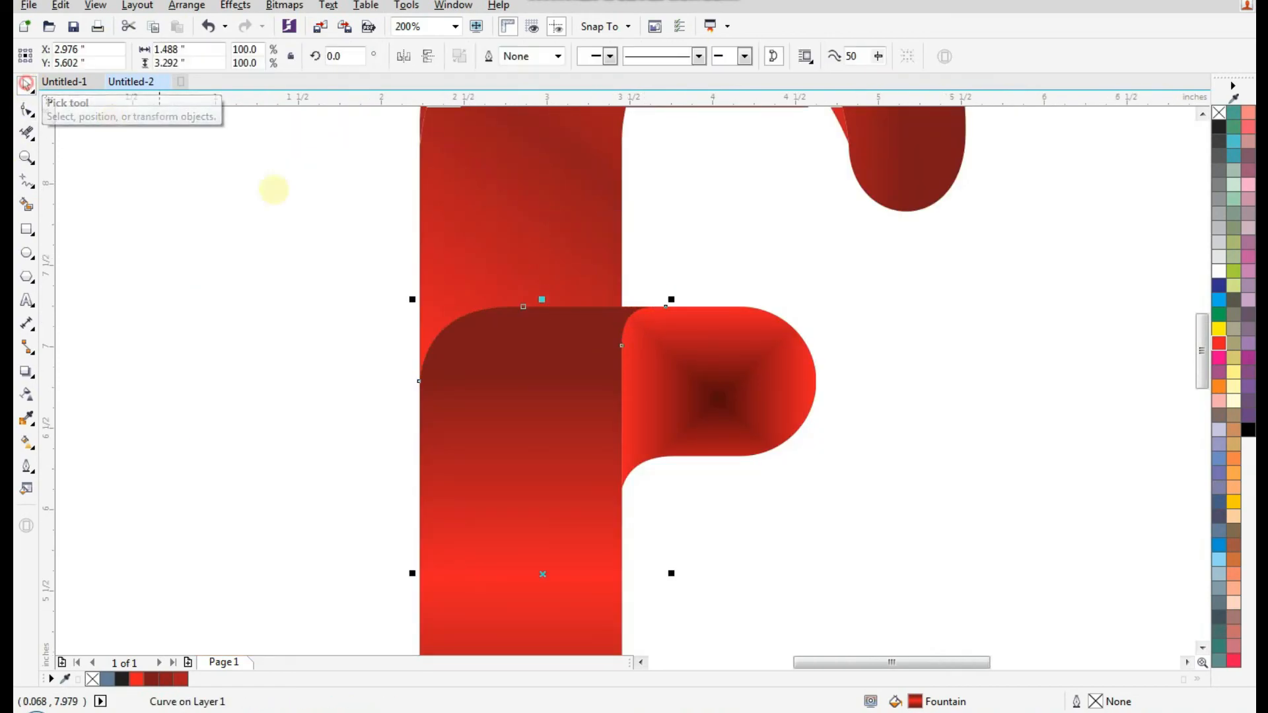
pyautogui.scroll(-1, 619, 295)
pyautogui.click(781, 404)
pyautogui.scroll(-1, 632, 431)
pyautogui.press('z')
pyautogui.moveTo(746, 264); pyautogui.dragTo(541, 508)
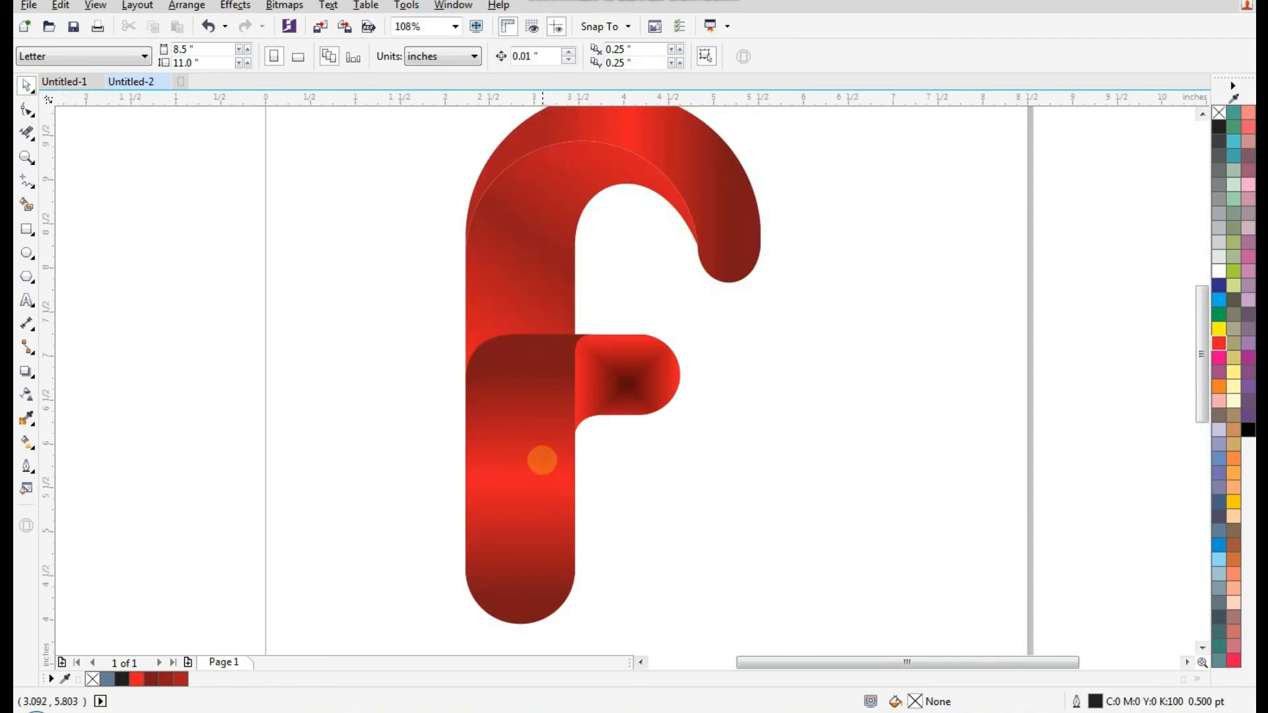
# - Pull the lower stem piece's pointed corner node further out along the side bar's upper edge
pyautogui.click(542, 453)
pyautogui.scroll(2, 594, 340)
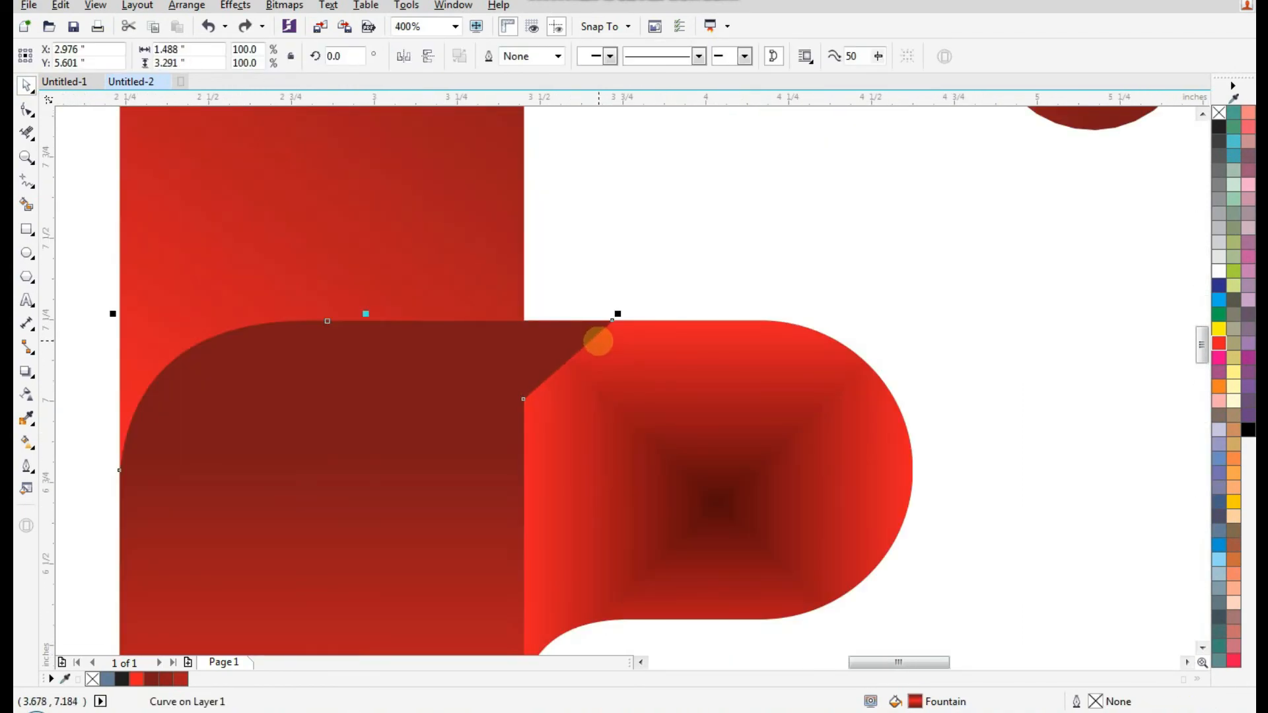
pyautogui.press('F10')
pyautogui.click(612, 320)
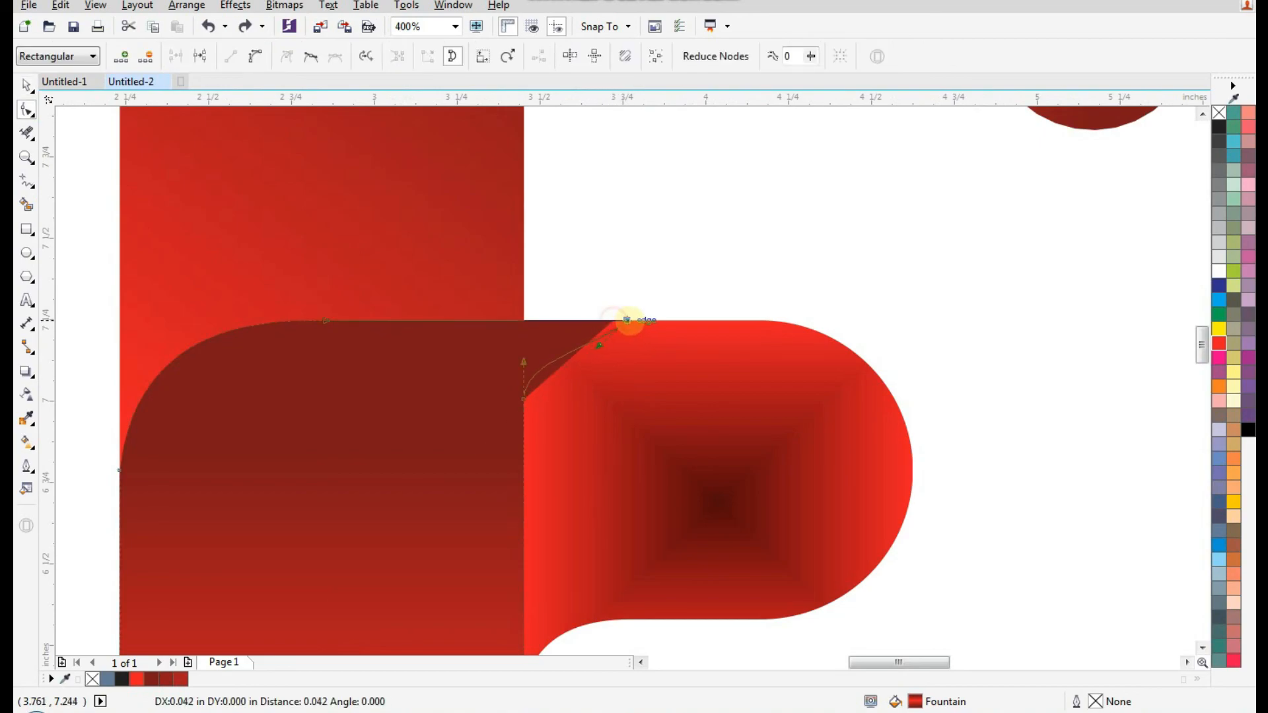
pyautogui.moveTo(612, 319); pyautogui.dragTo(675, 319)
# - Add a node lower on the edge between stem piece and side bar, and delete the node above it
pyautogui.click(525, 452)
pyautogui.doubleClick(525, 452)
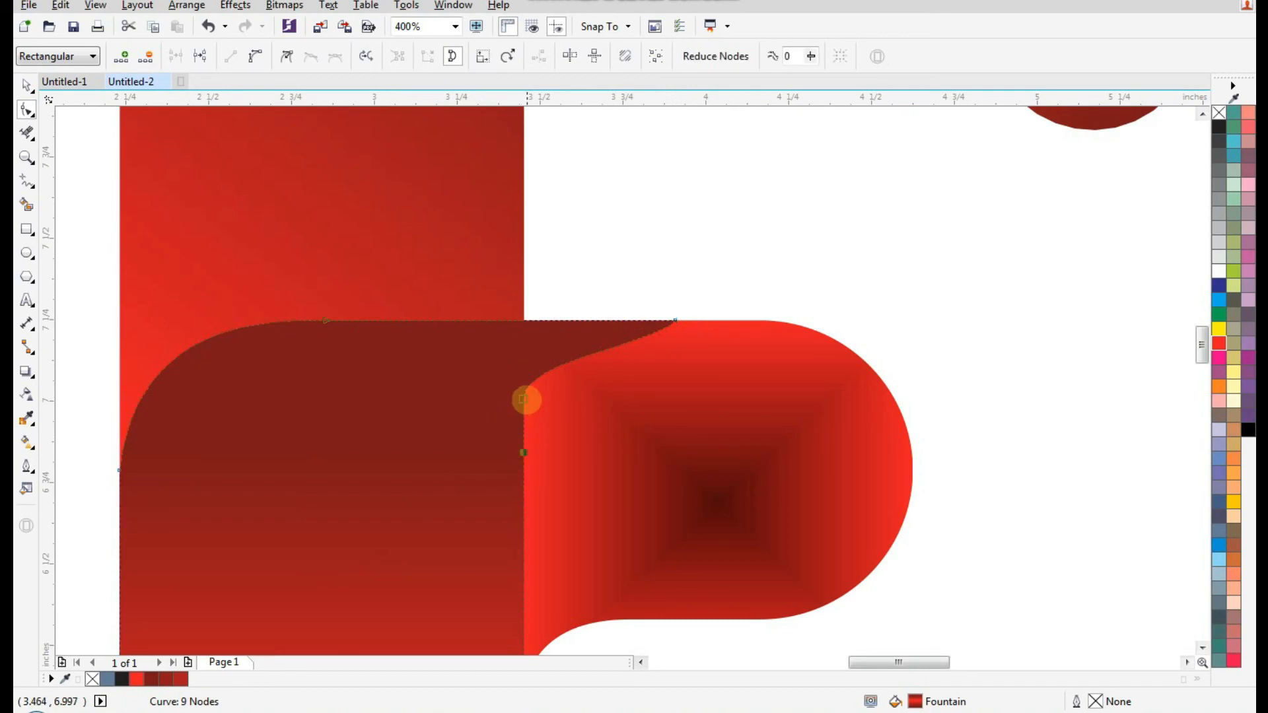
pyautogui.press('Delete')
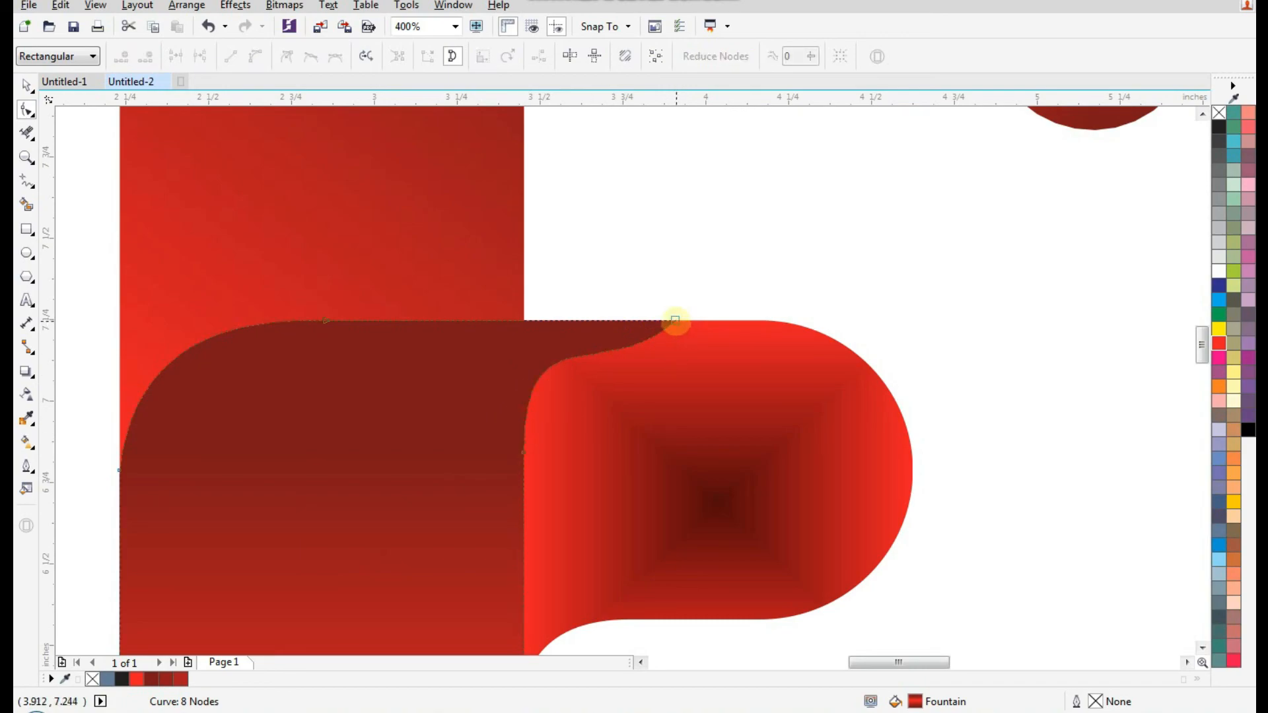
# - Adjust the curve handles between the new node and the pointed tip so the overlap sweeps smoothly around the side bar's corner
pyautogui.click(674, 320)
pyautogui.moveTo(601, 386); pyautogui.dragTo(581, 346)
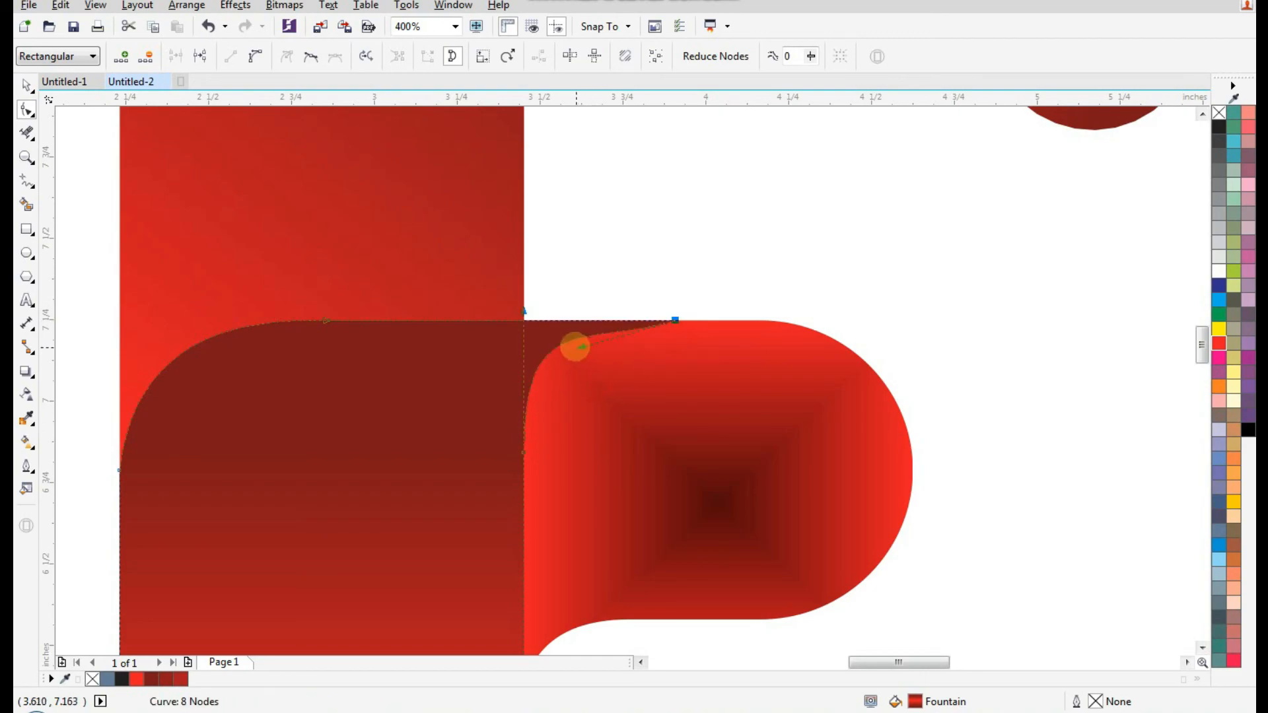
pyautogui.moveTo(523, 311); pyautogui.dragTo(580, 347)
pyautogui.click(26, 85)
pyautogui.click(817, 279)
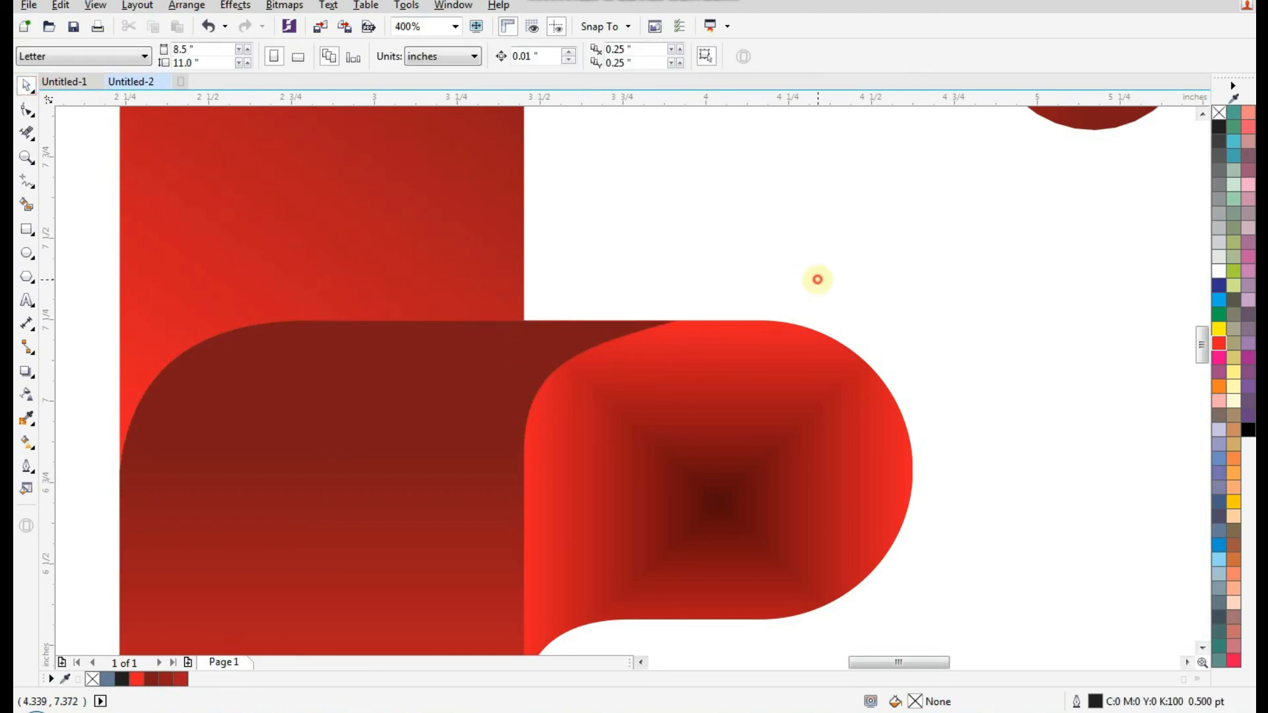
pyautogui.scroll(-2, 710, 286)
pyautogui.scroll(-1, 653, 429)
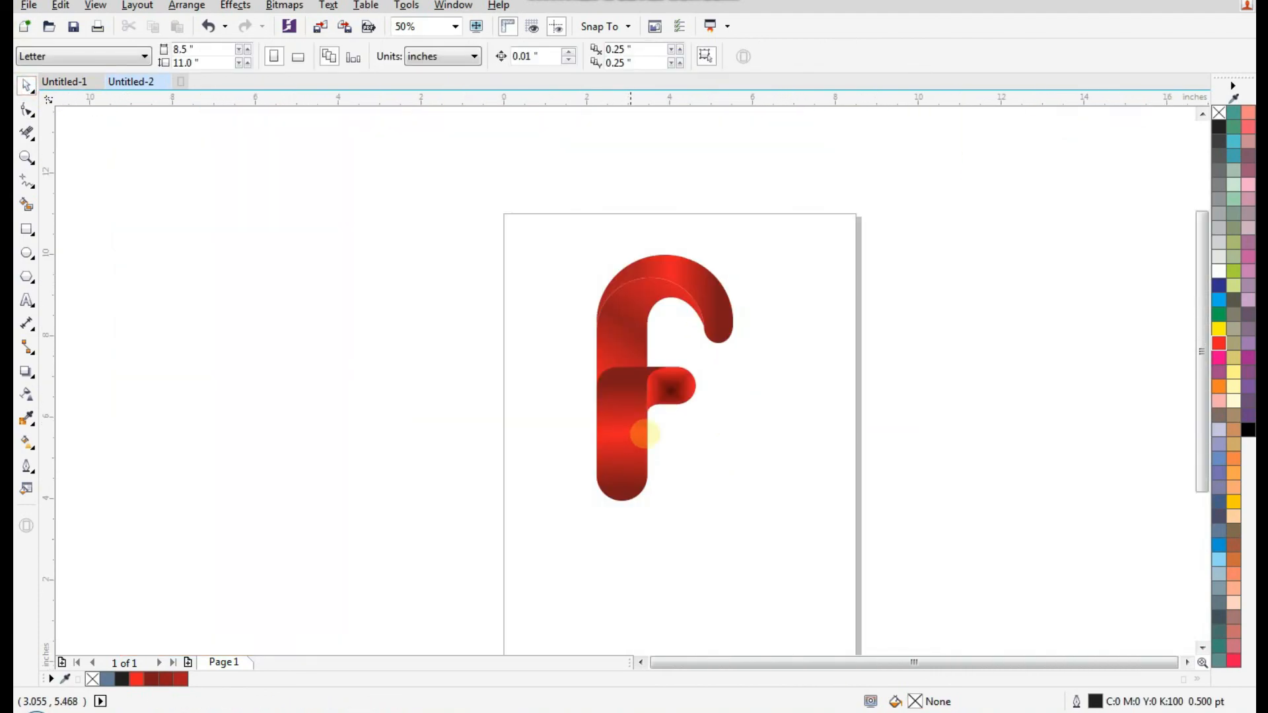
pyautogui.moveTo(775, 246); pyautogui.dragTo(538, 512)
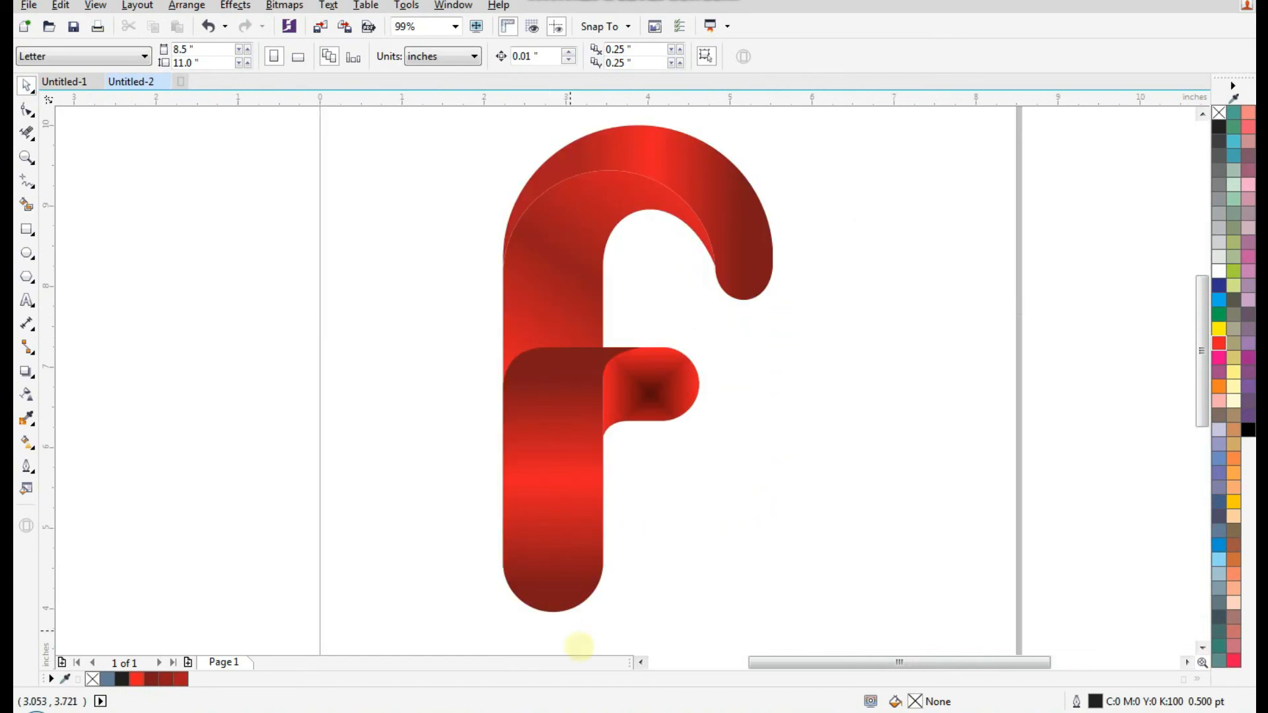